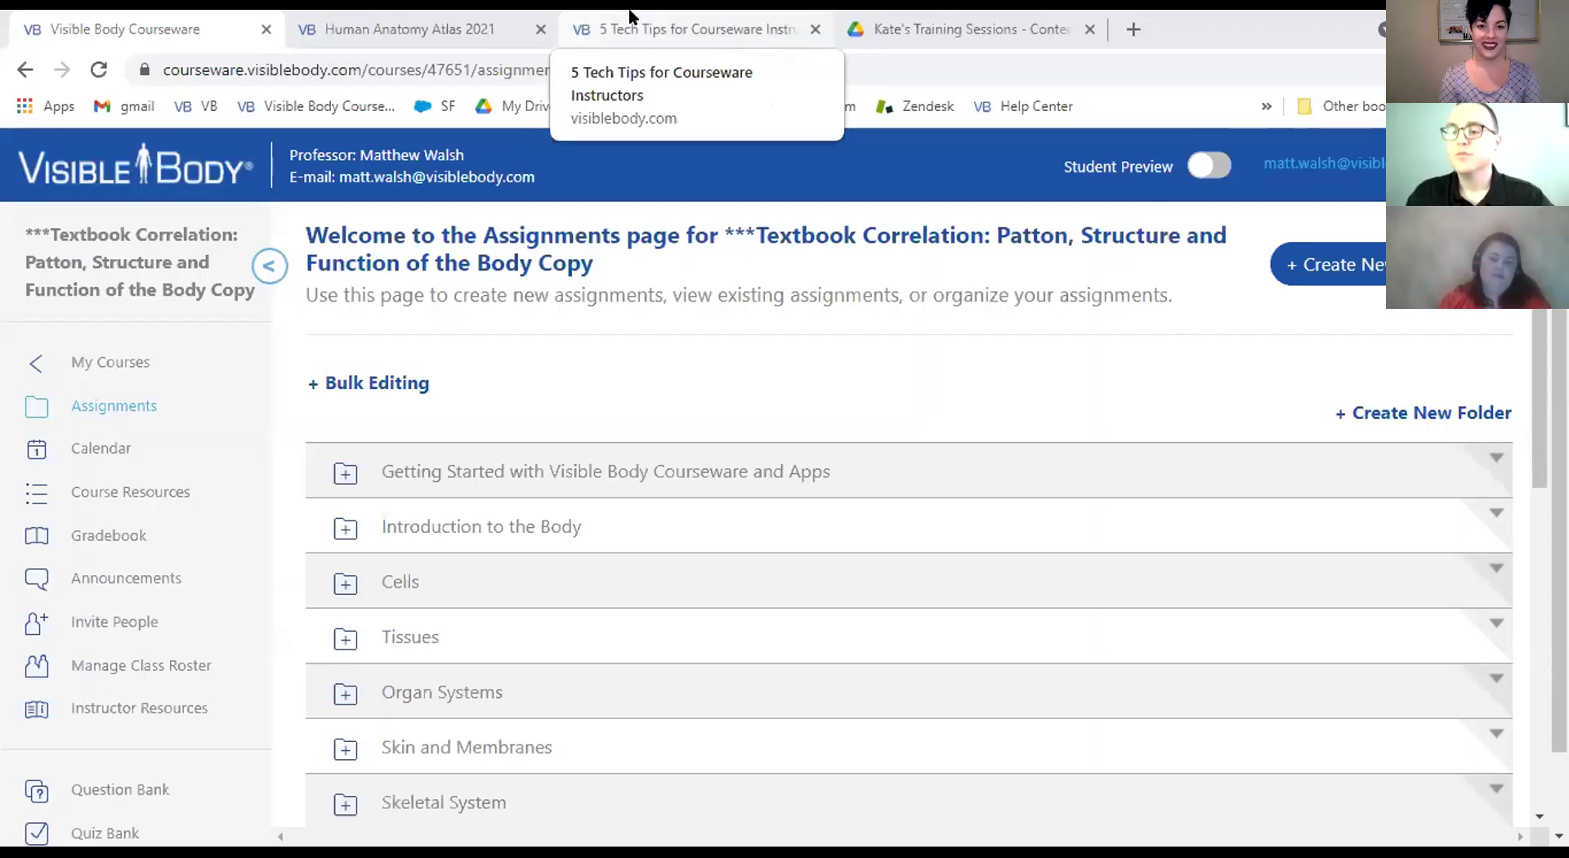
Read through the five sections of the "5 Tech Tips for Courseware Instructors" blog article, from basic terminology to screen sharing in Zoom.
click(641, 15)
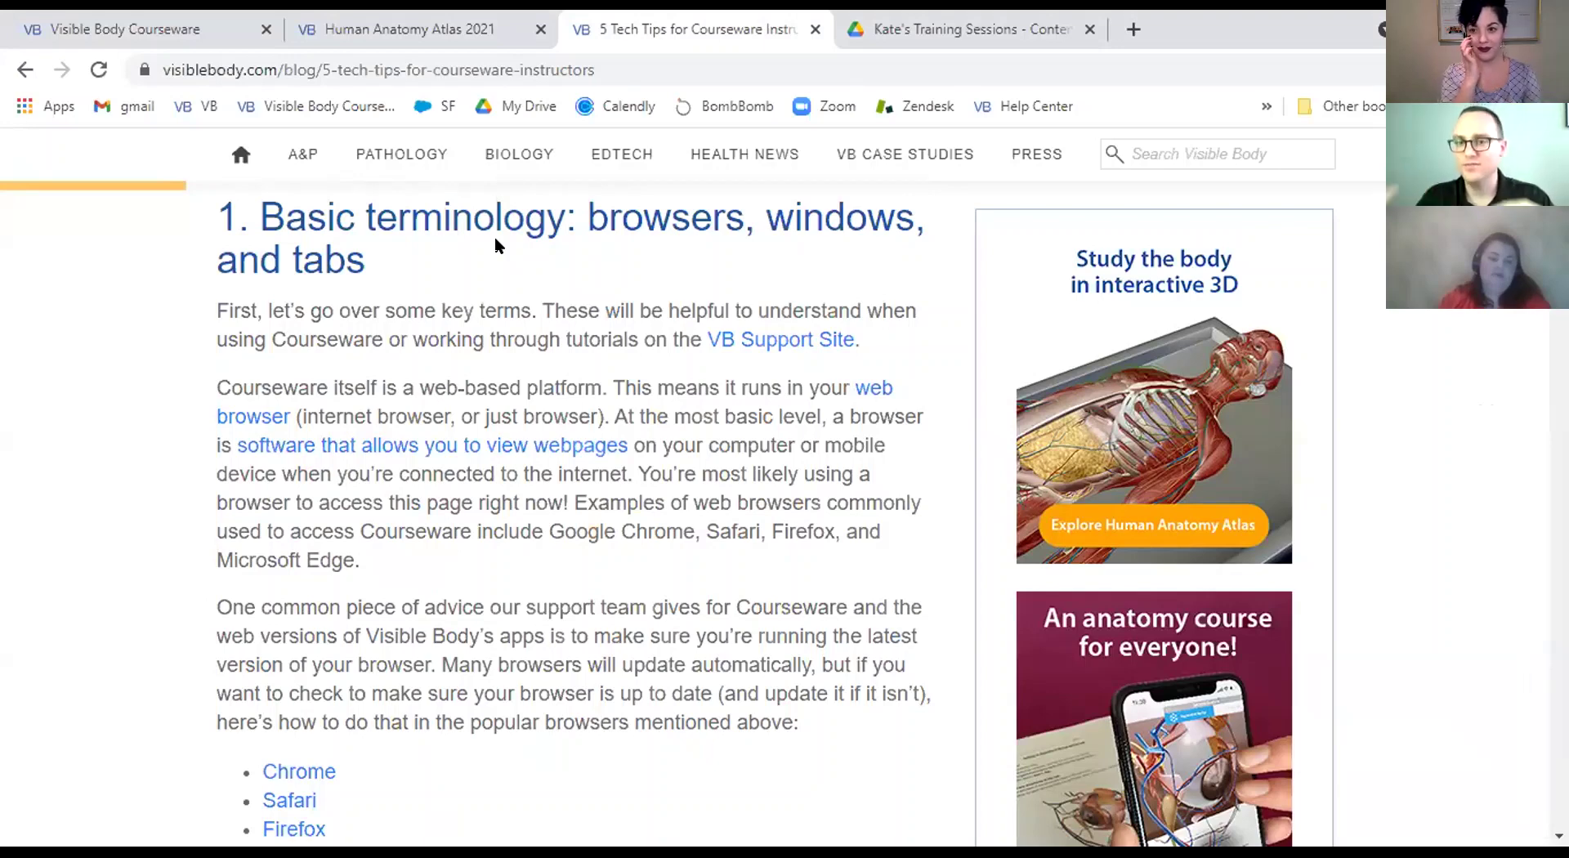
scroll(495, 245, down, 6)
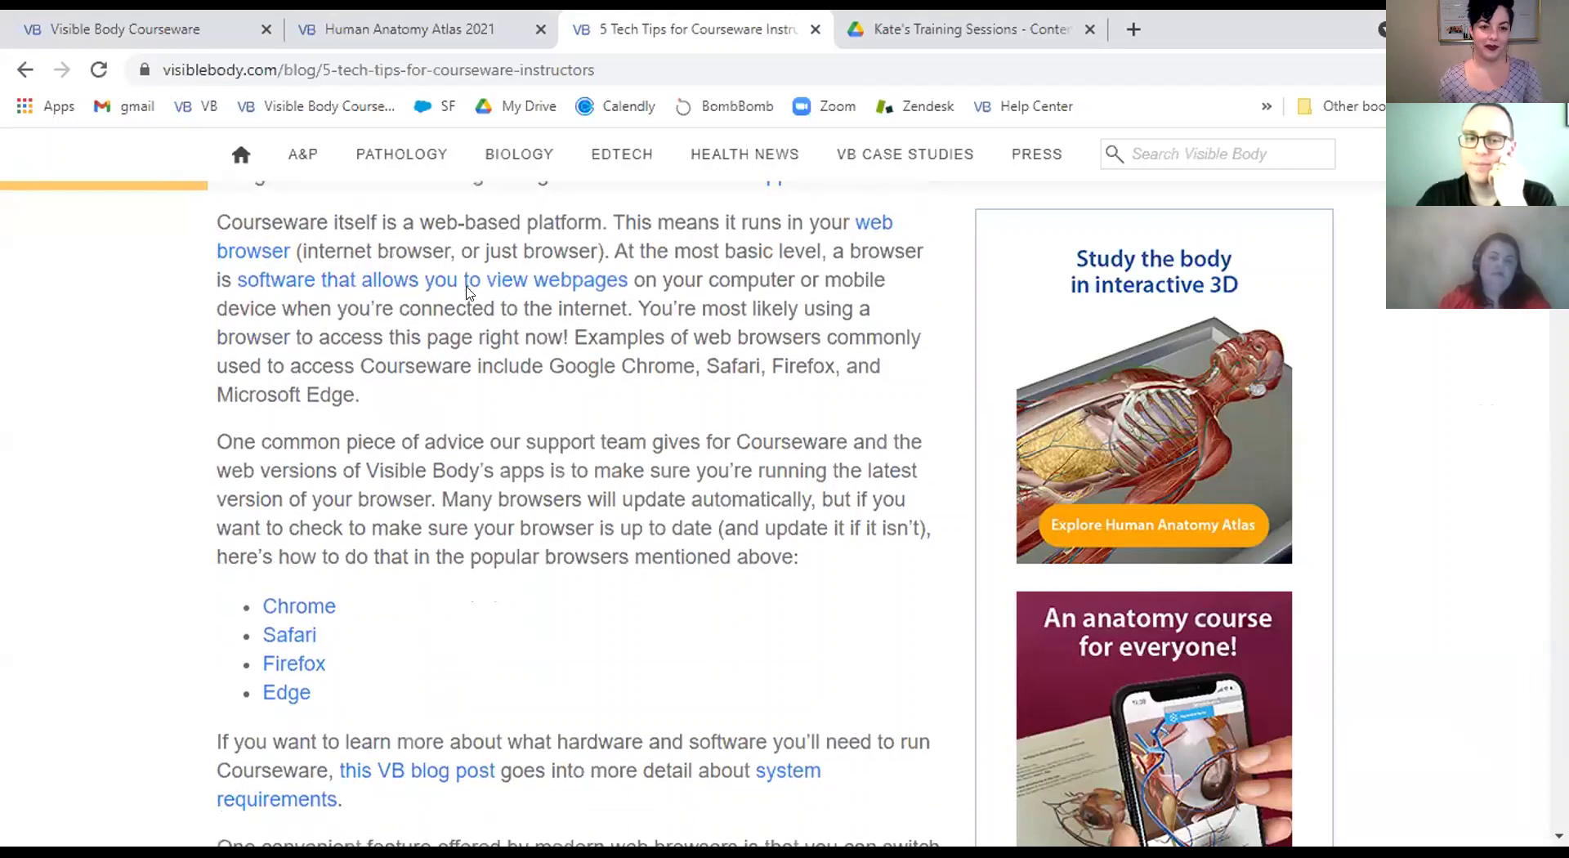
scroll(467, 282, down, 10)
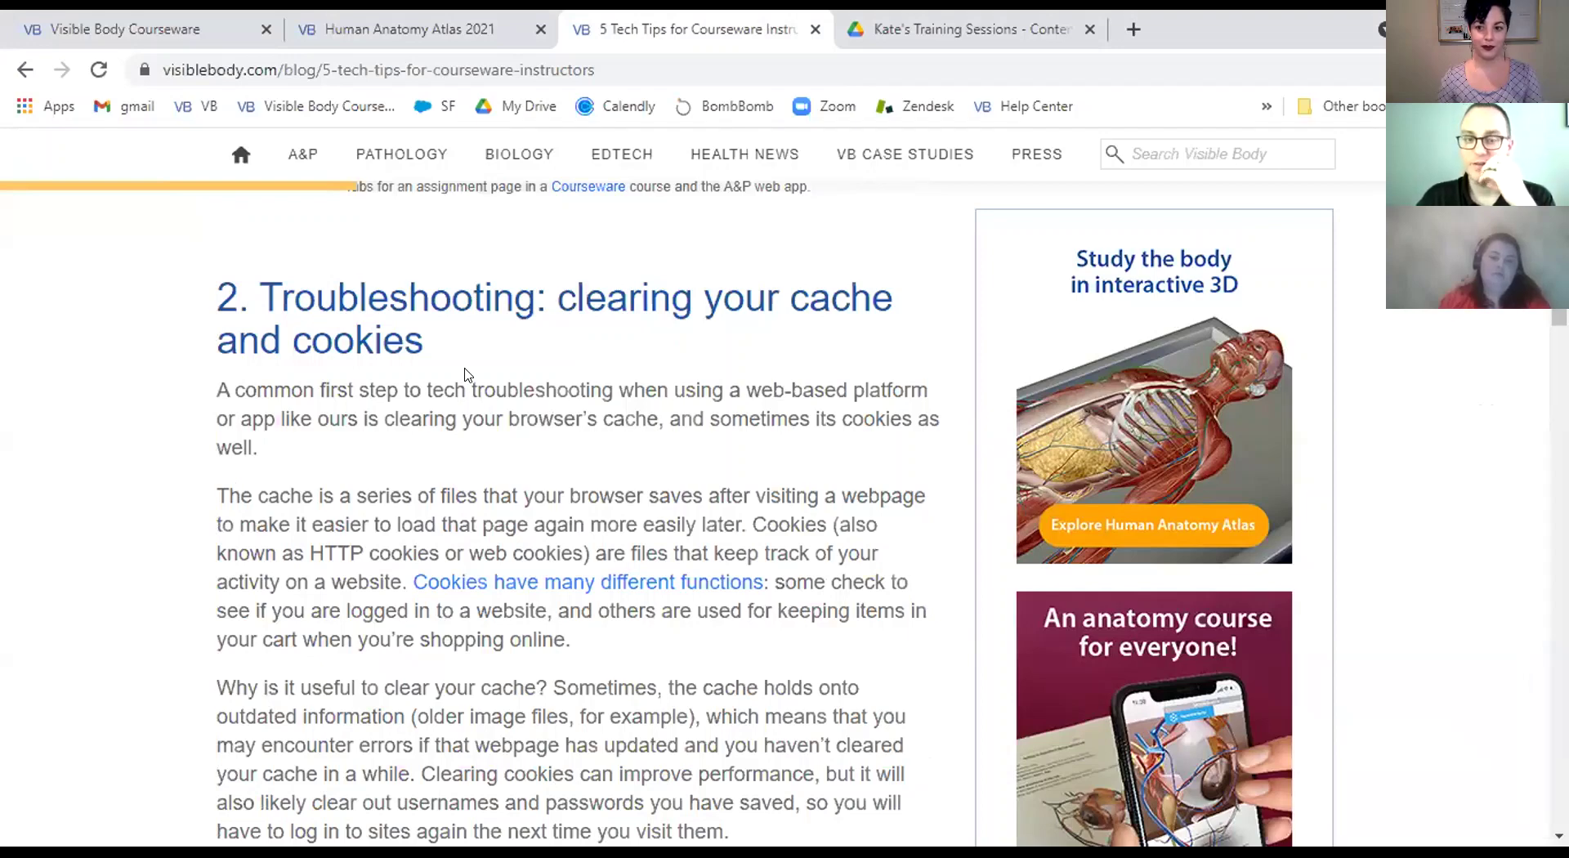
scroll(467, 375, down, 2)
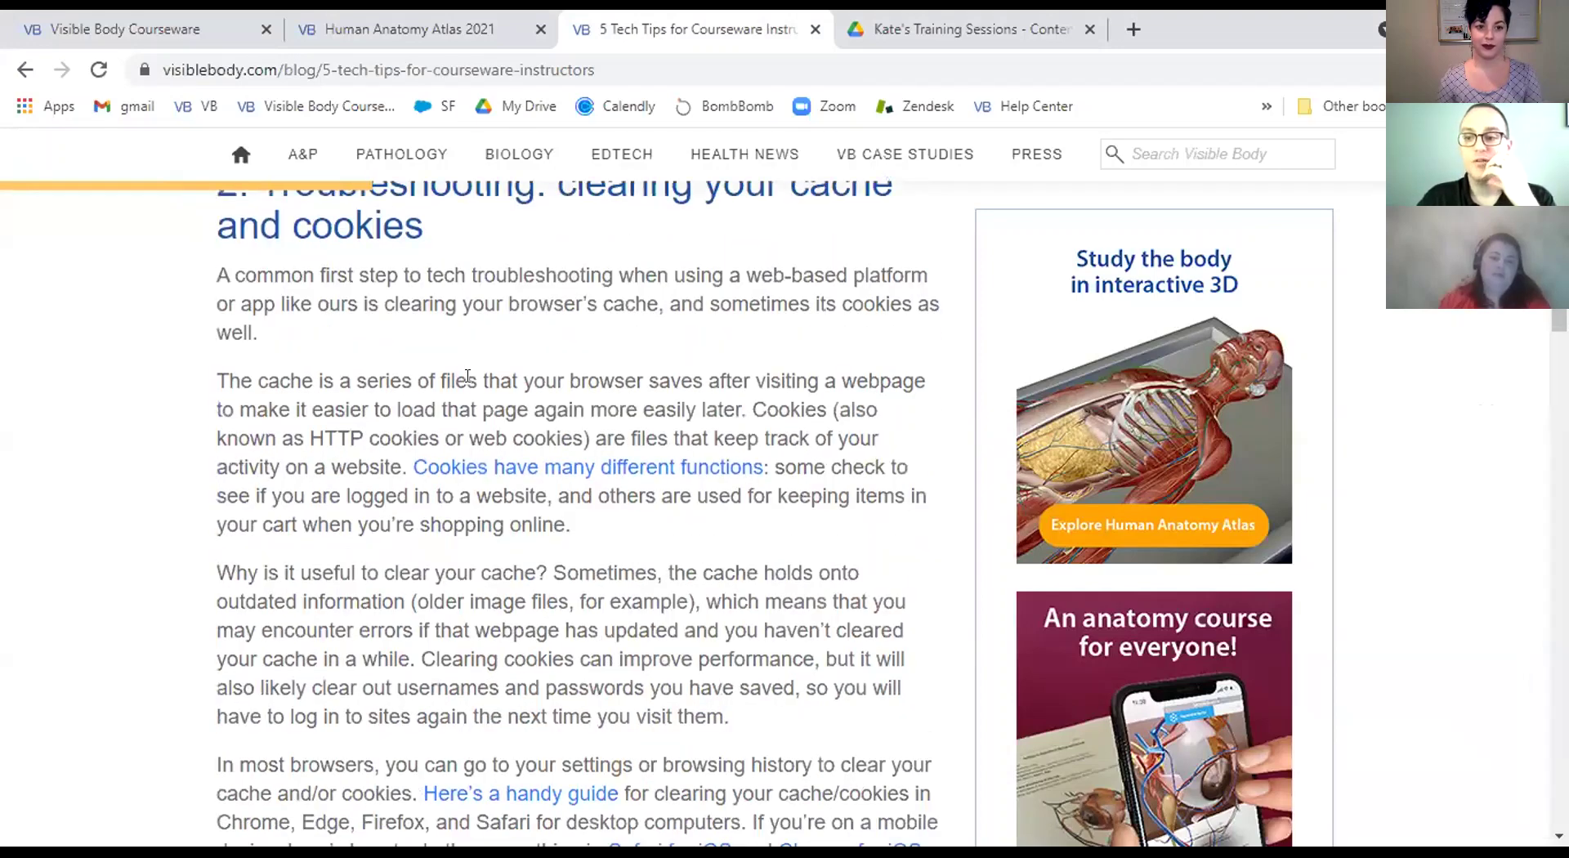
scroll(467, 376, down, 4)
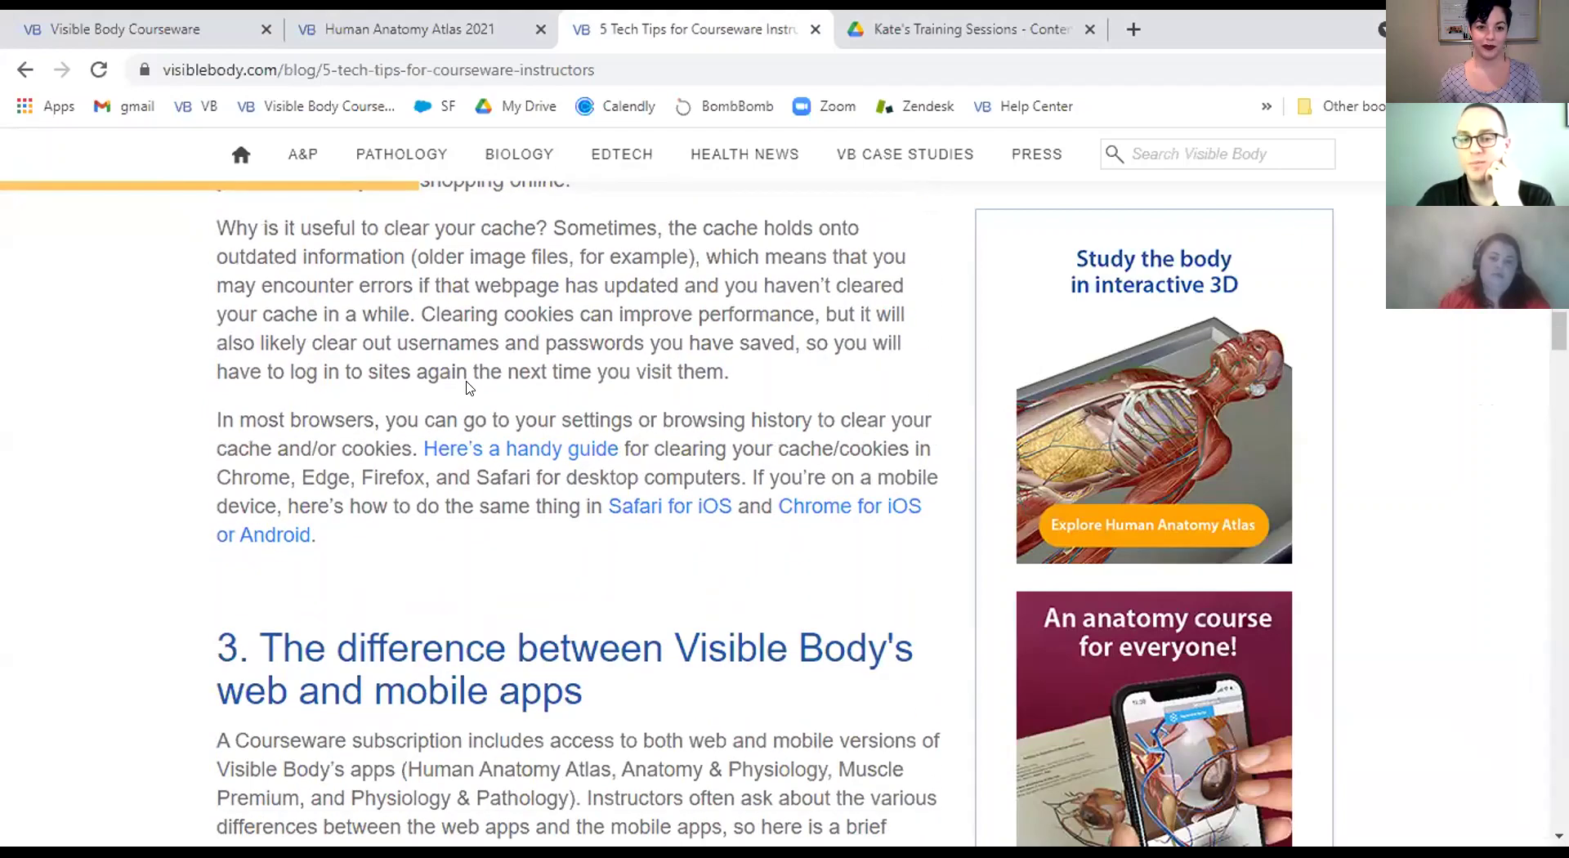
scroll(467, 384, down, 1)
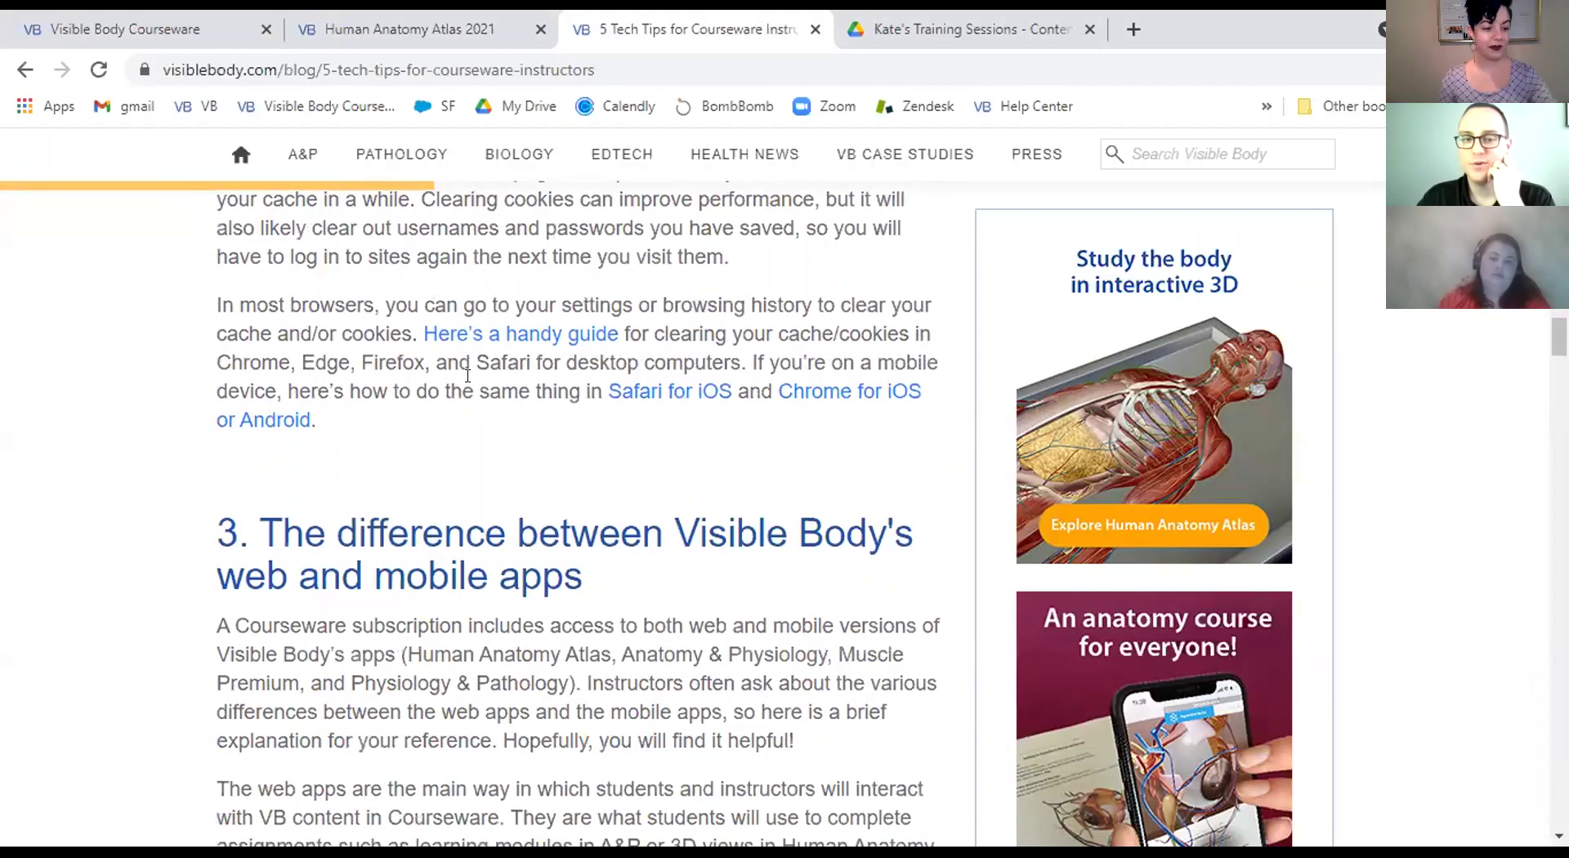
scroll(467, 384, down, 5)
scroll(467, 388, up, 1)
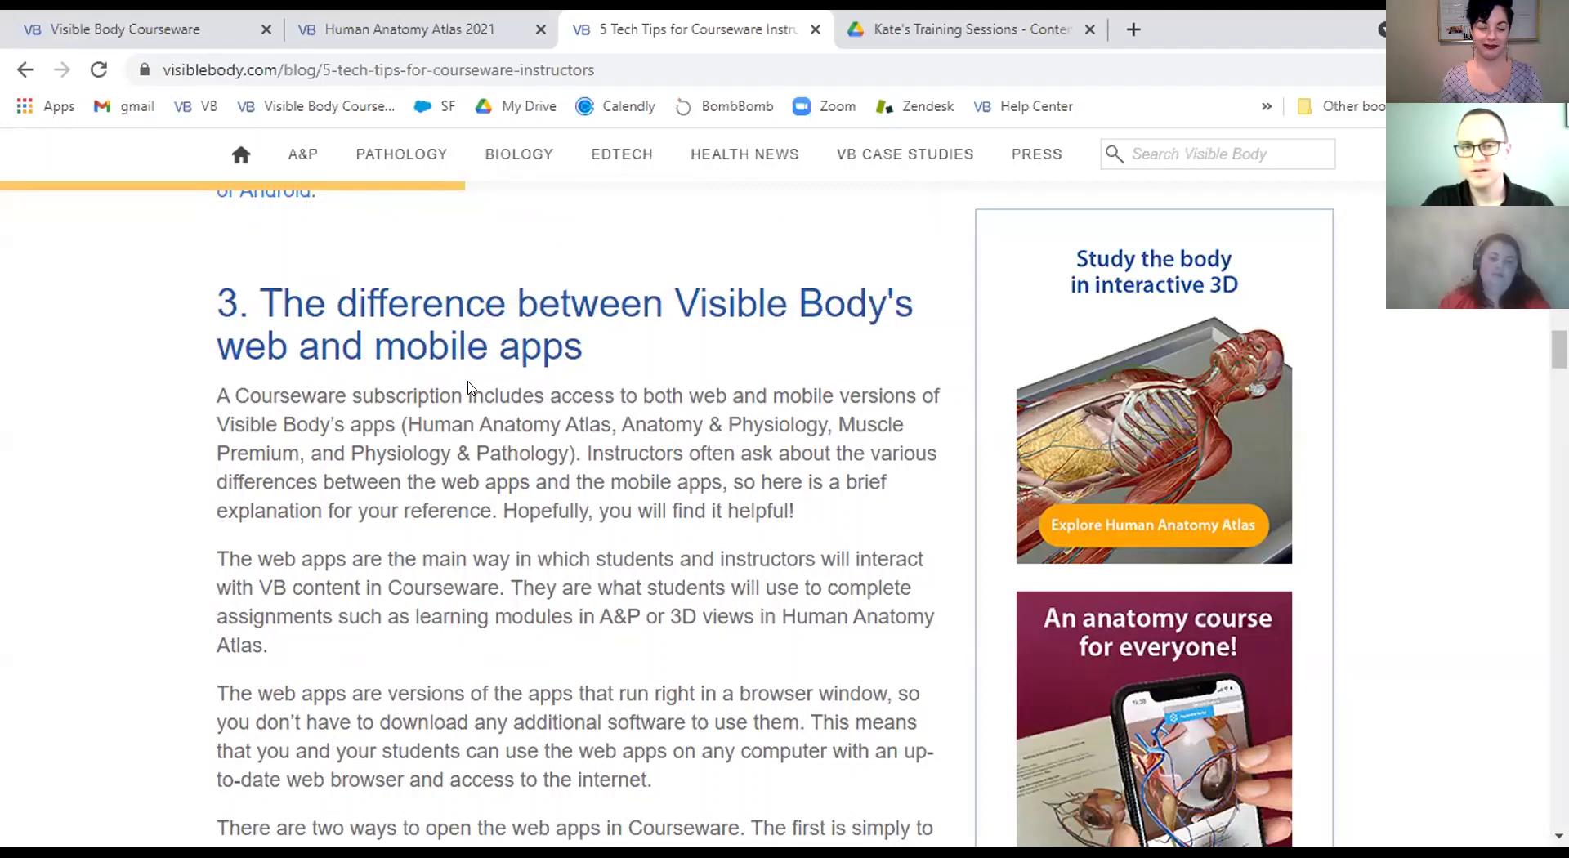
scroll(468, 389, down, 15)
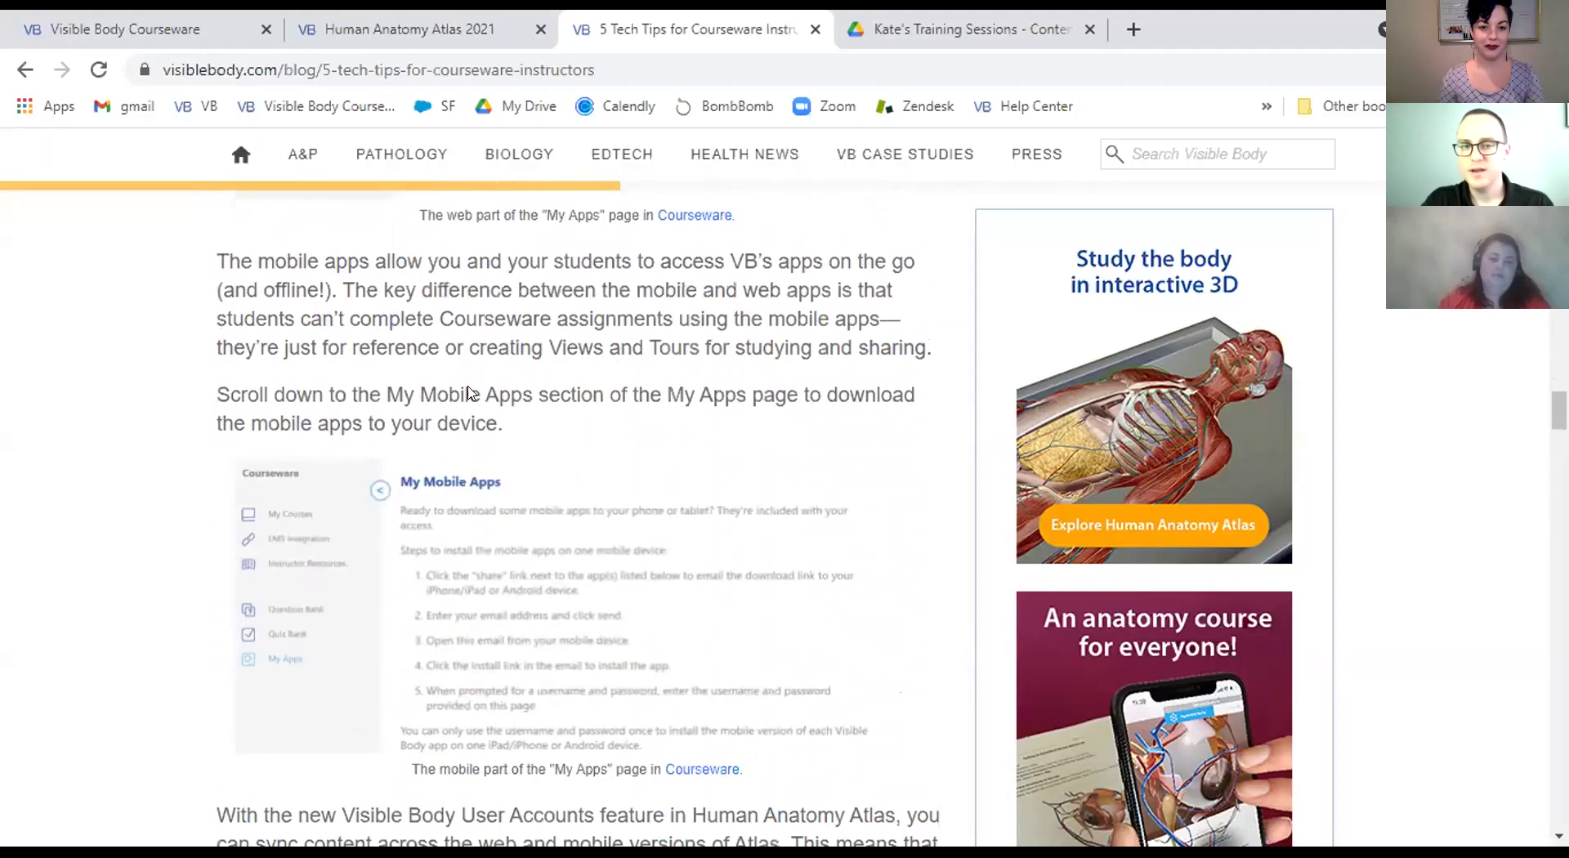
scroll(468, 393, down, 12)
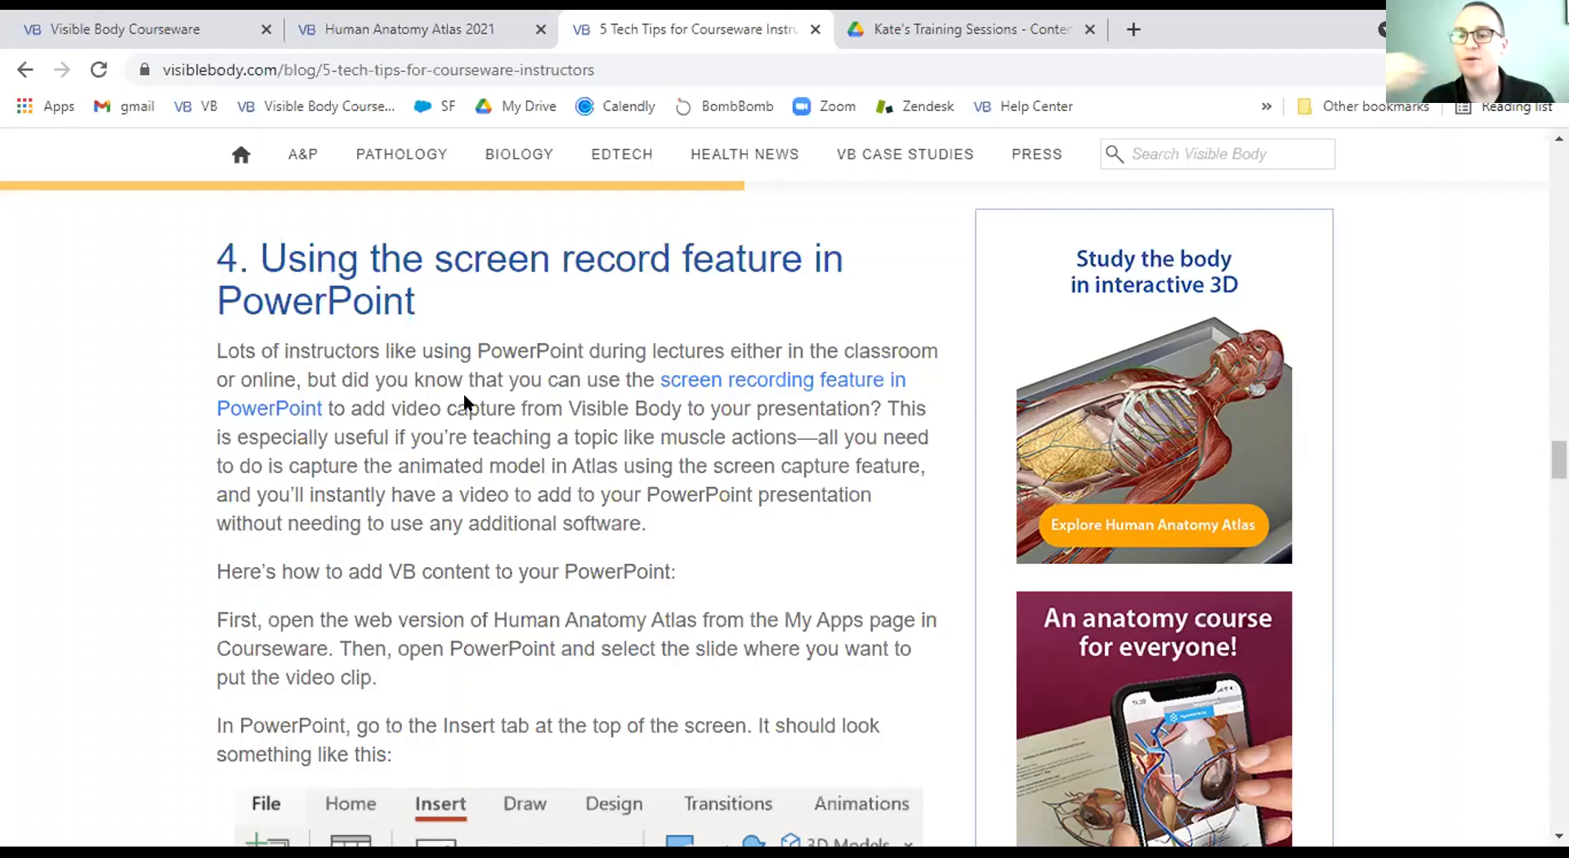
scroll(464, 399, down, 15)
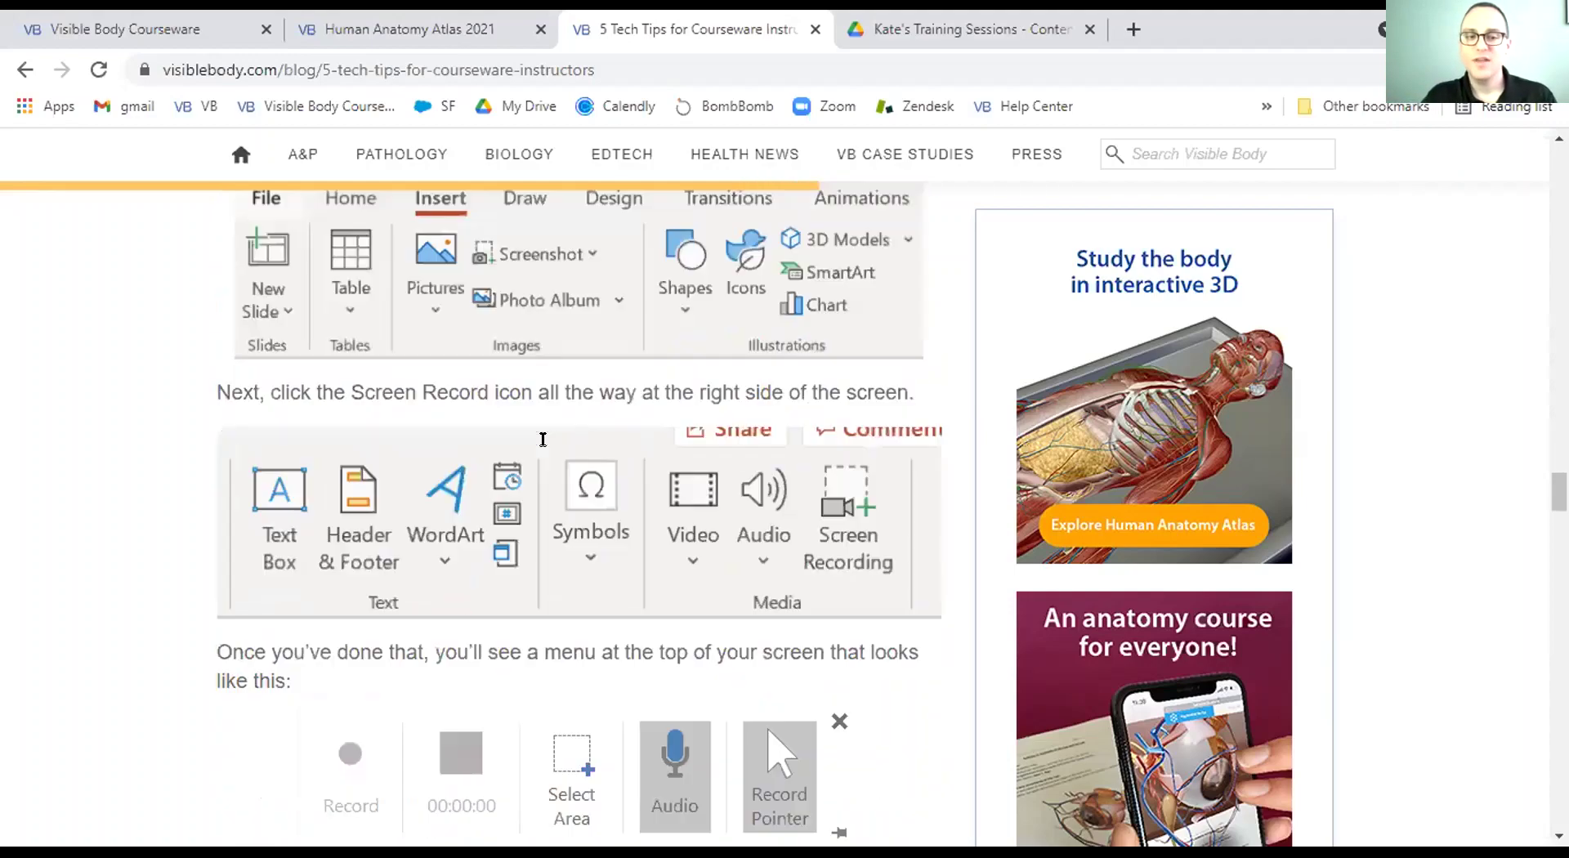
scroll(540, 447, down, 10)
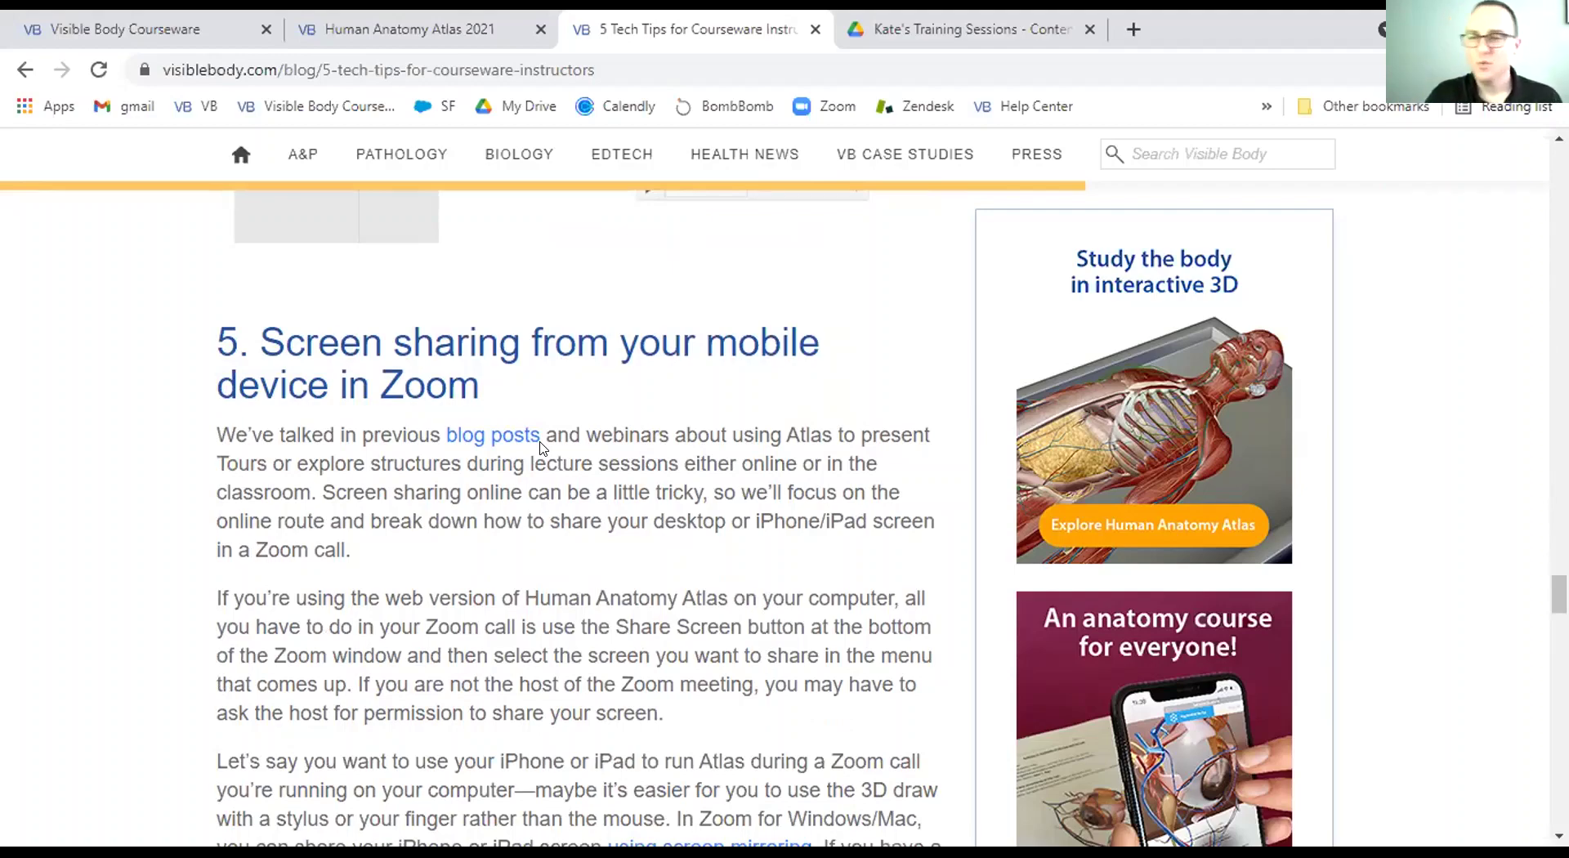
Go back to the article's first section and briefly highlight its heading, "Basic terminology: browsers, windows, and tabs".
scroll(539, 448, up, 15)
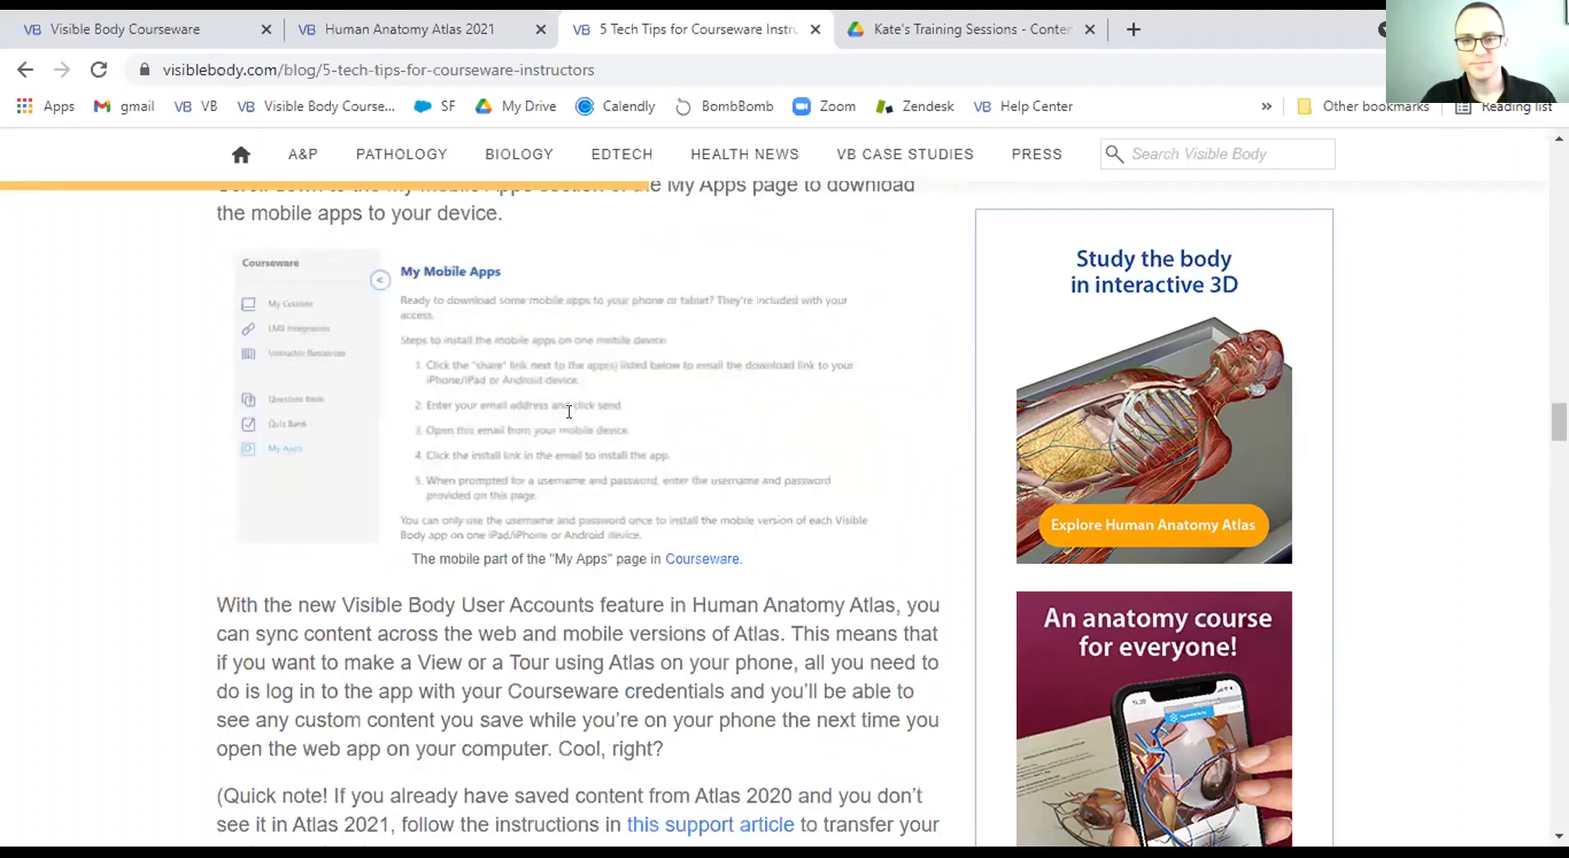
scroll(568, 411, up, 12)
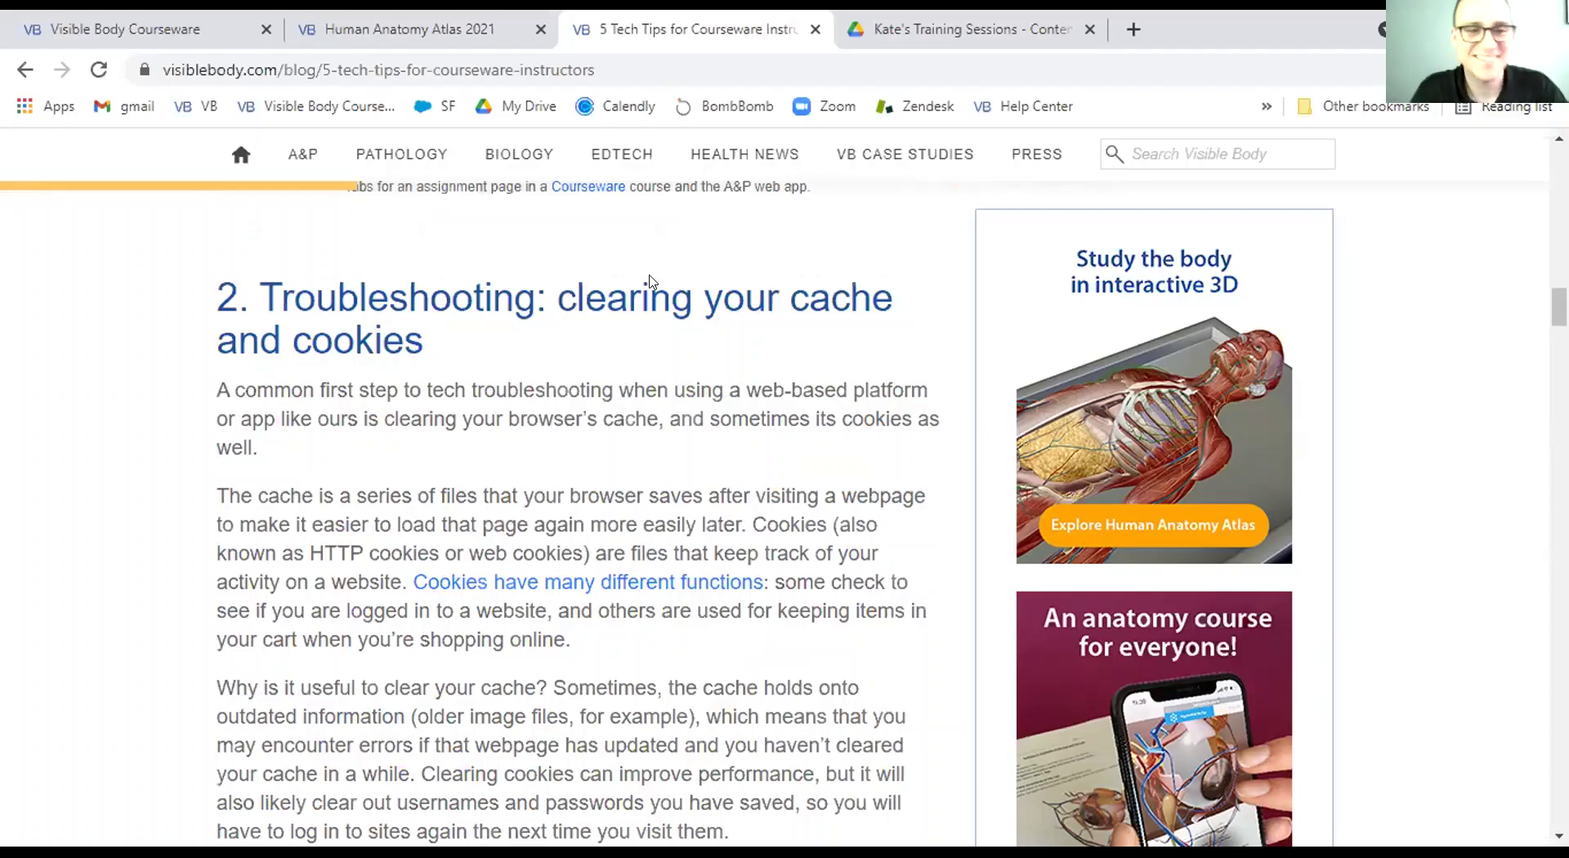
scroll(581, 343, up, 8)
scroll(577, 346, up, 3)
scroll(578, 350, down, 9)
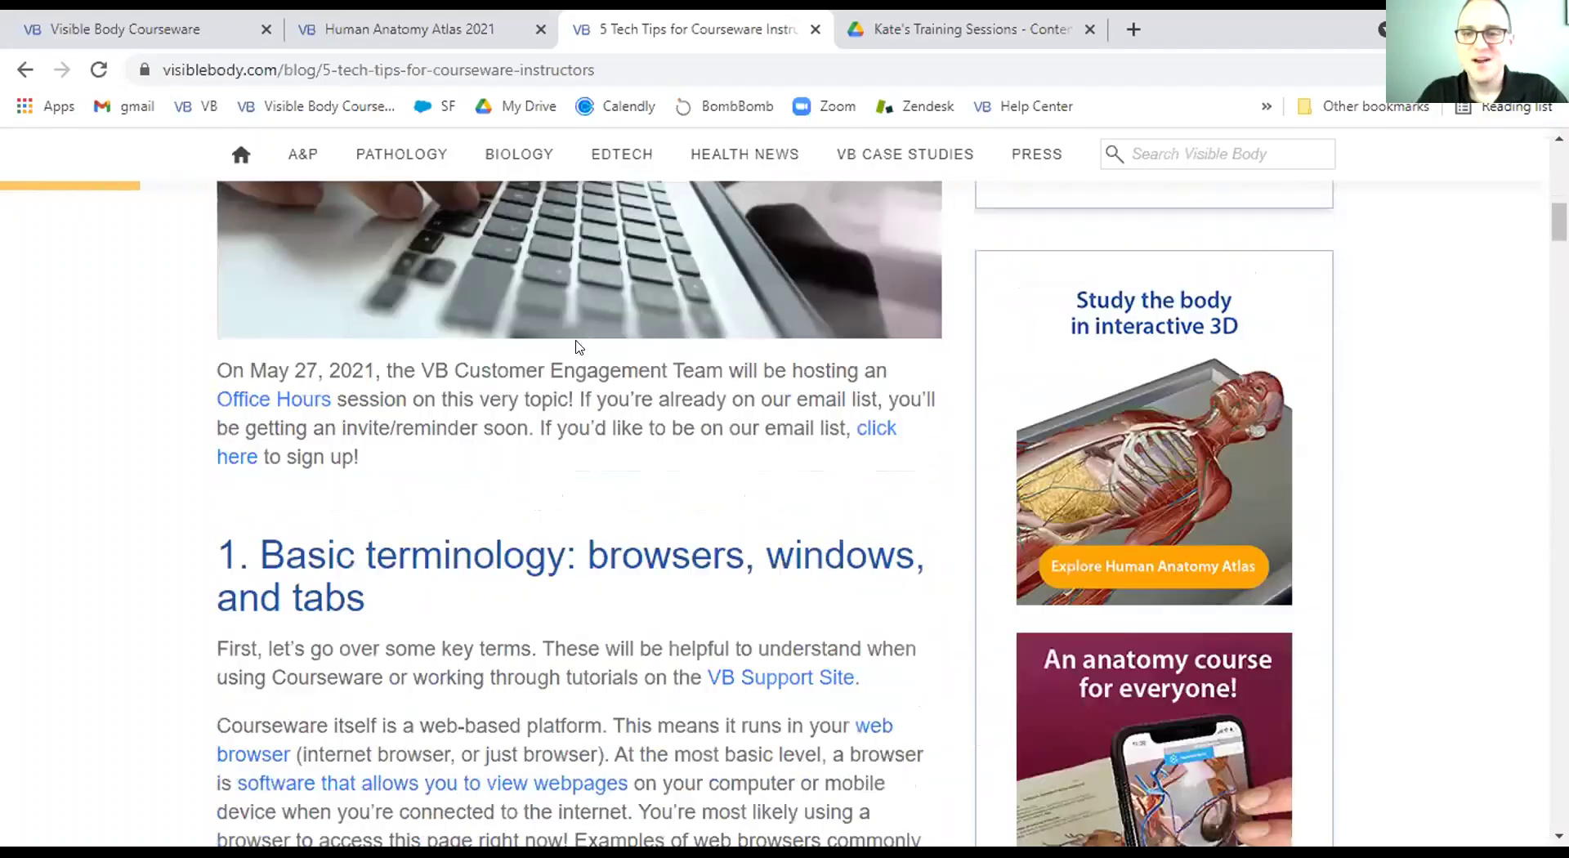
scroll(578, 350, up, 3)
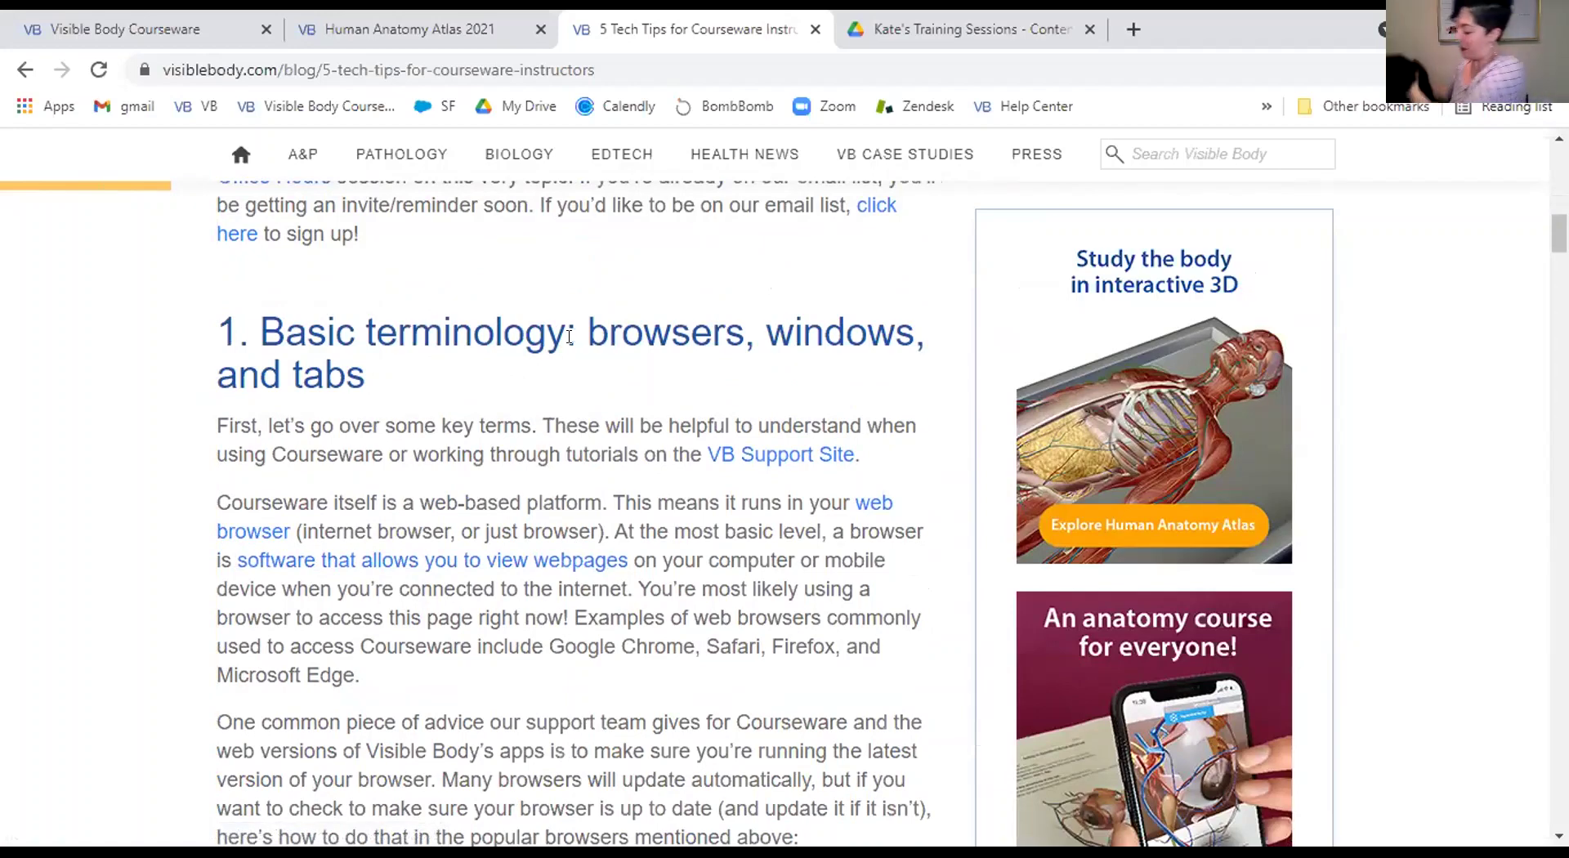
scroll(517, 340, down, 1)
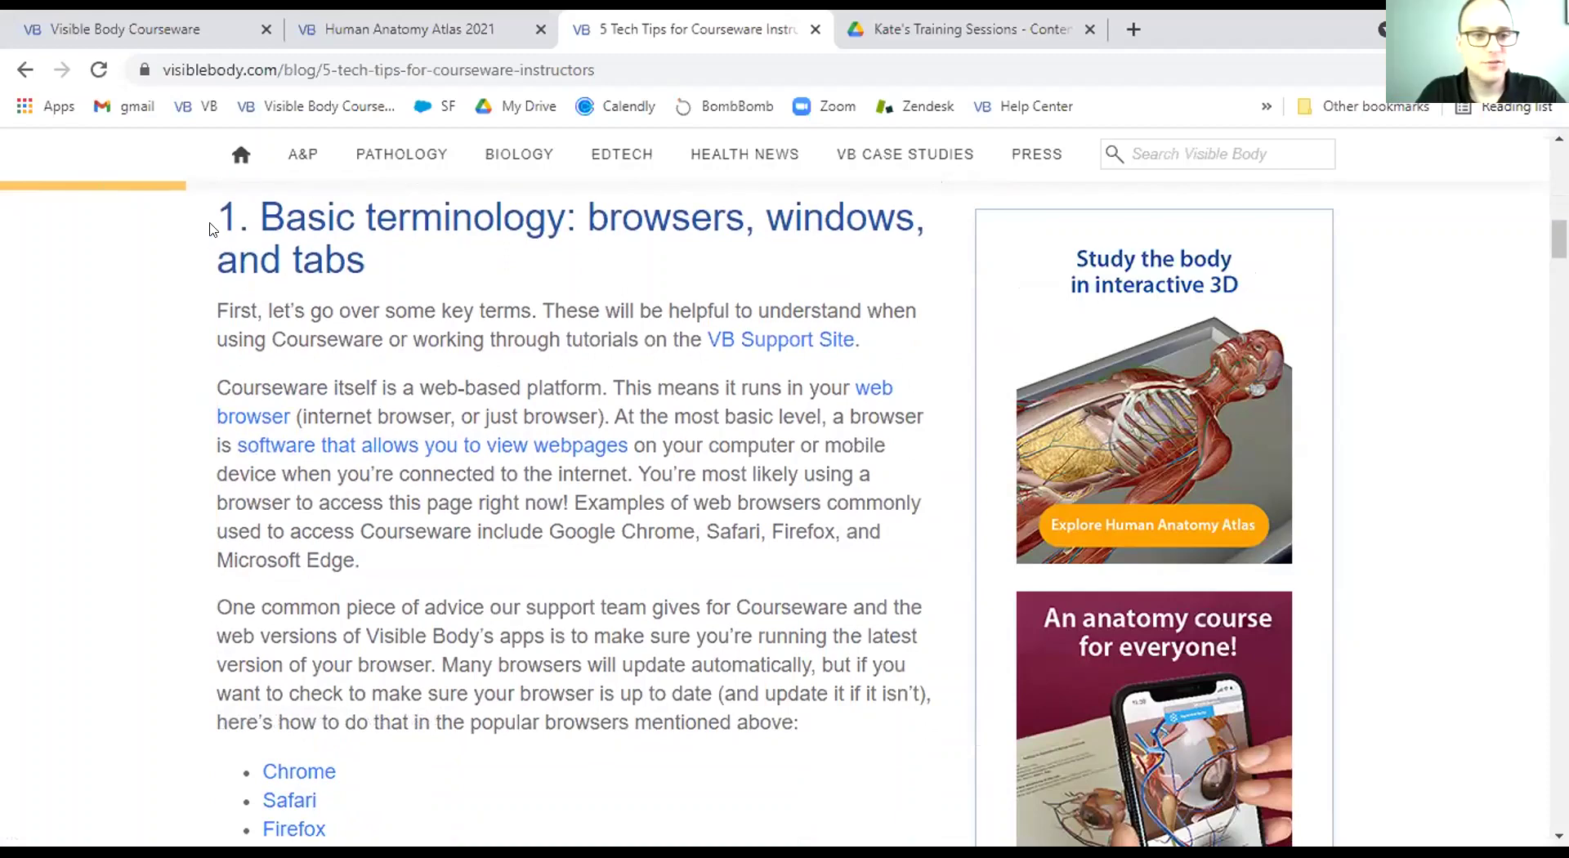
drag(219, 207, 374, 249)
click(359, 258)
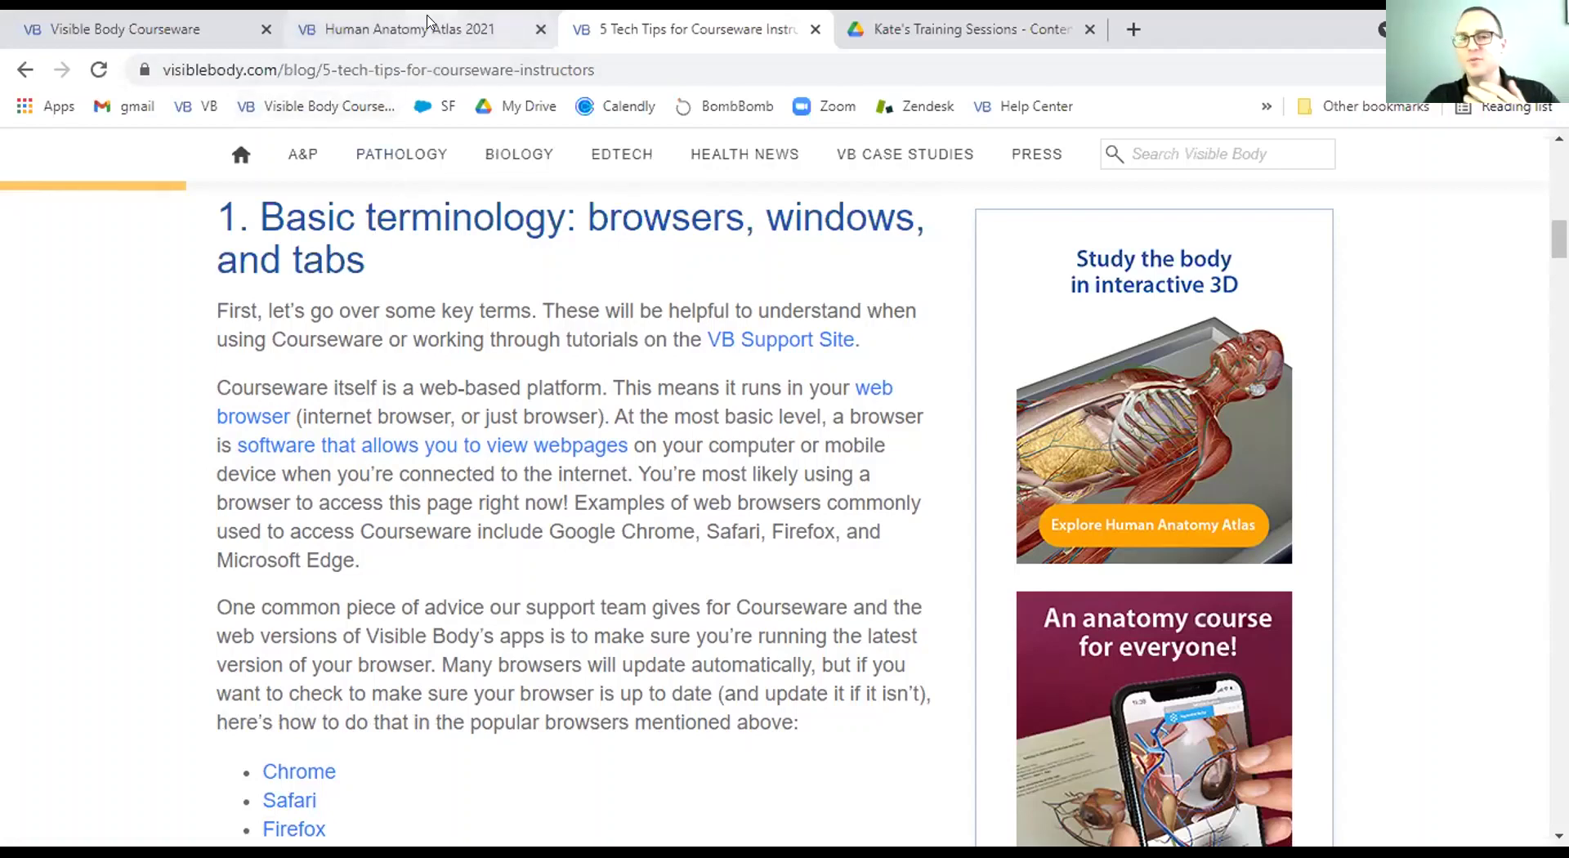
View the open Human Anatomy Atlas 2021 page and return to the Courseware Assignments page.
click(429, 31)
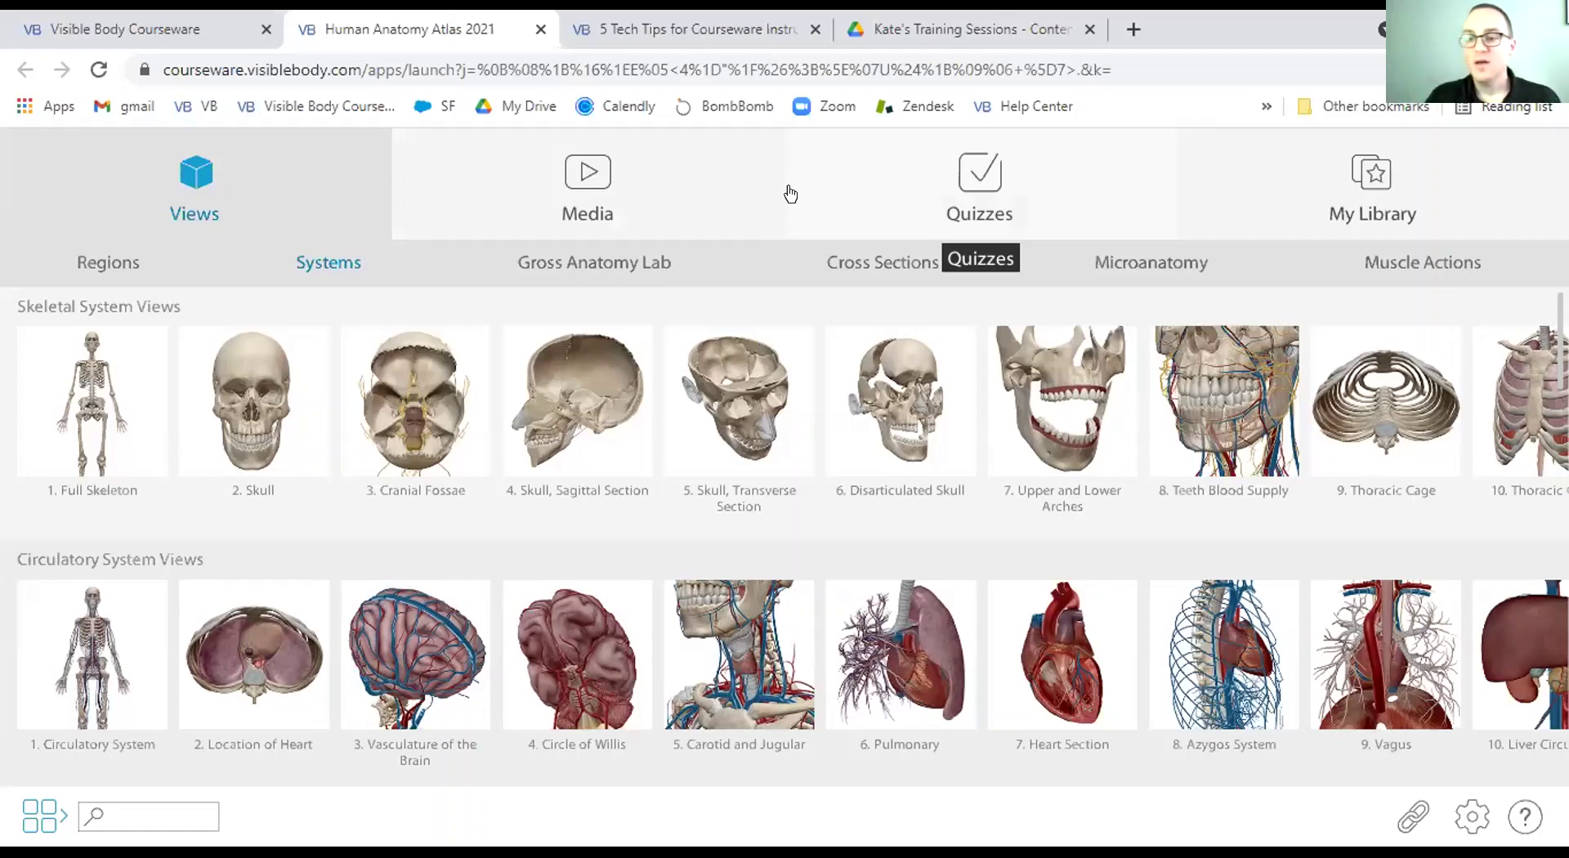
click(207, 30)
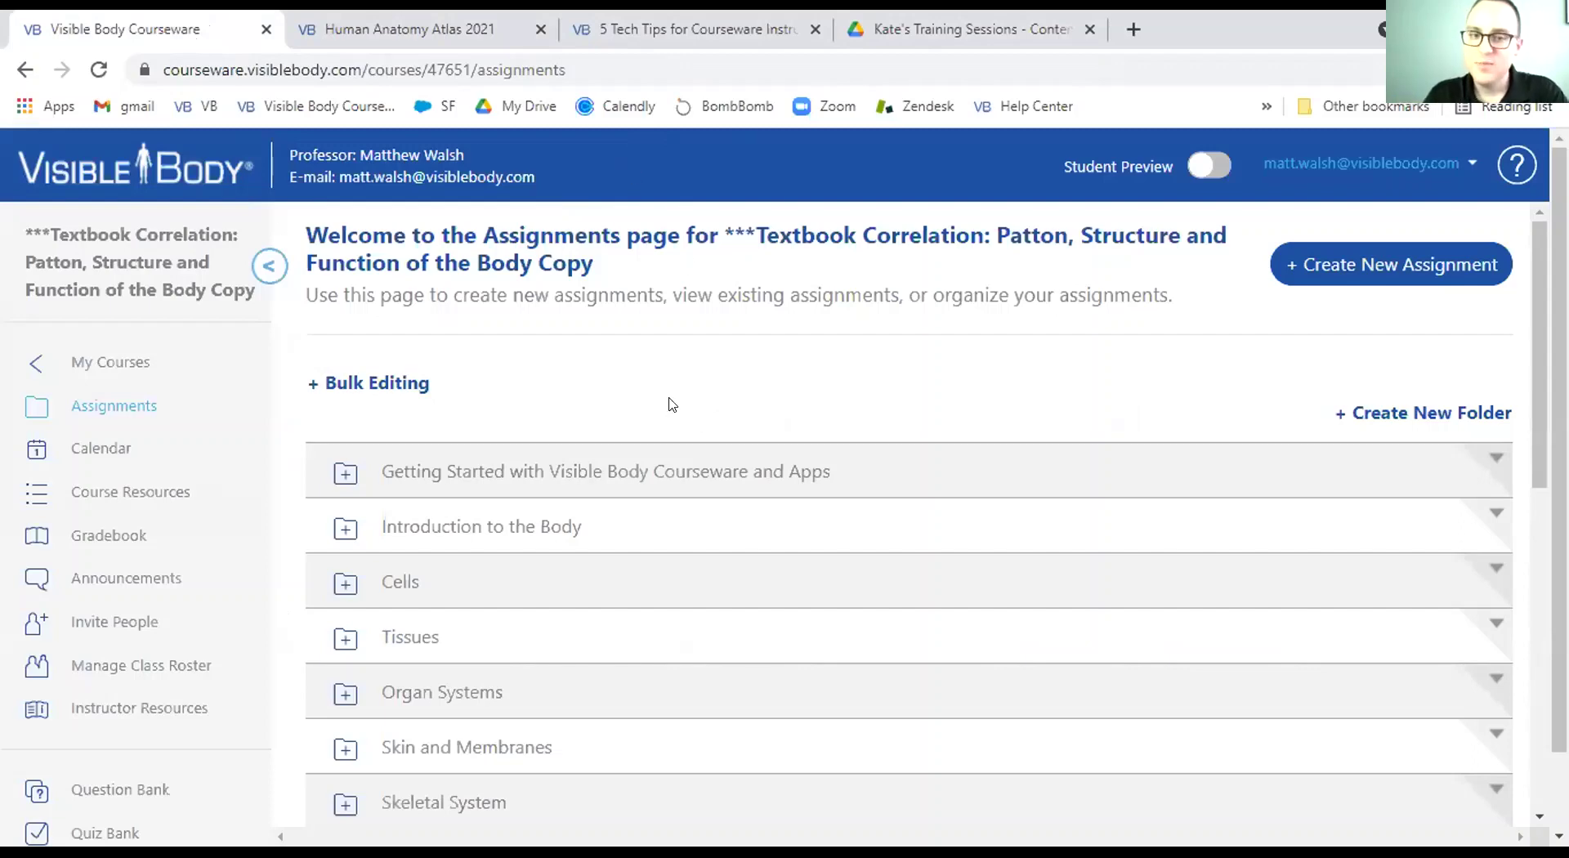
Launch the "4. Tissues" chapter from the Modules - Tissues (draft) assignment in the Tissues folder, and close the page it opens in.
scroll(661, 388, down, 3)
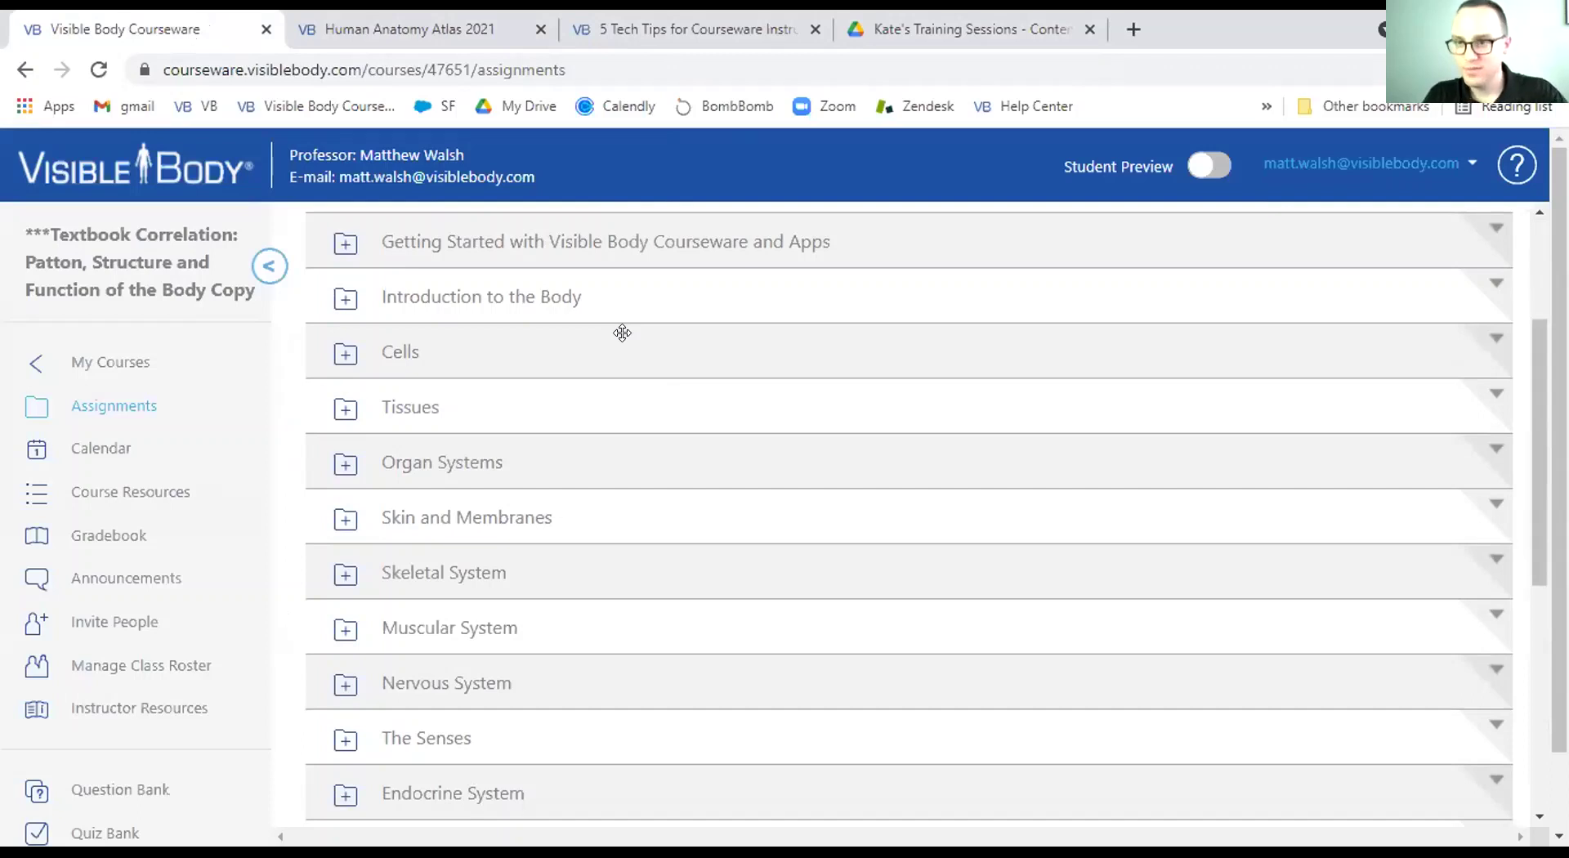
click(421, 409)
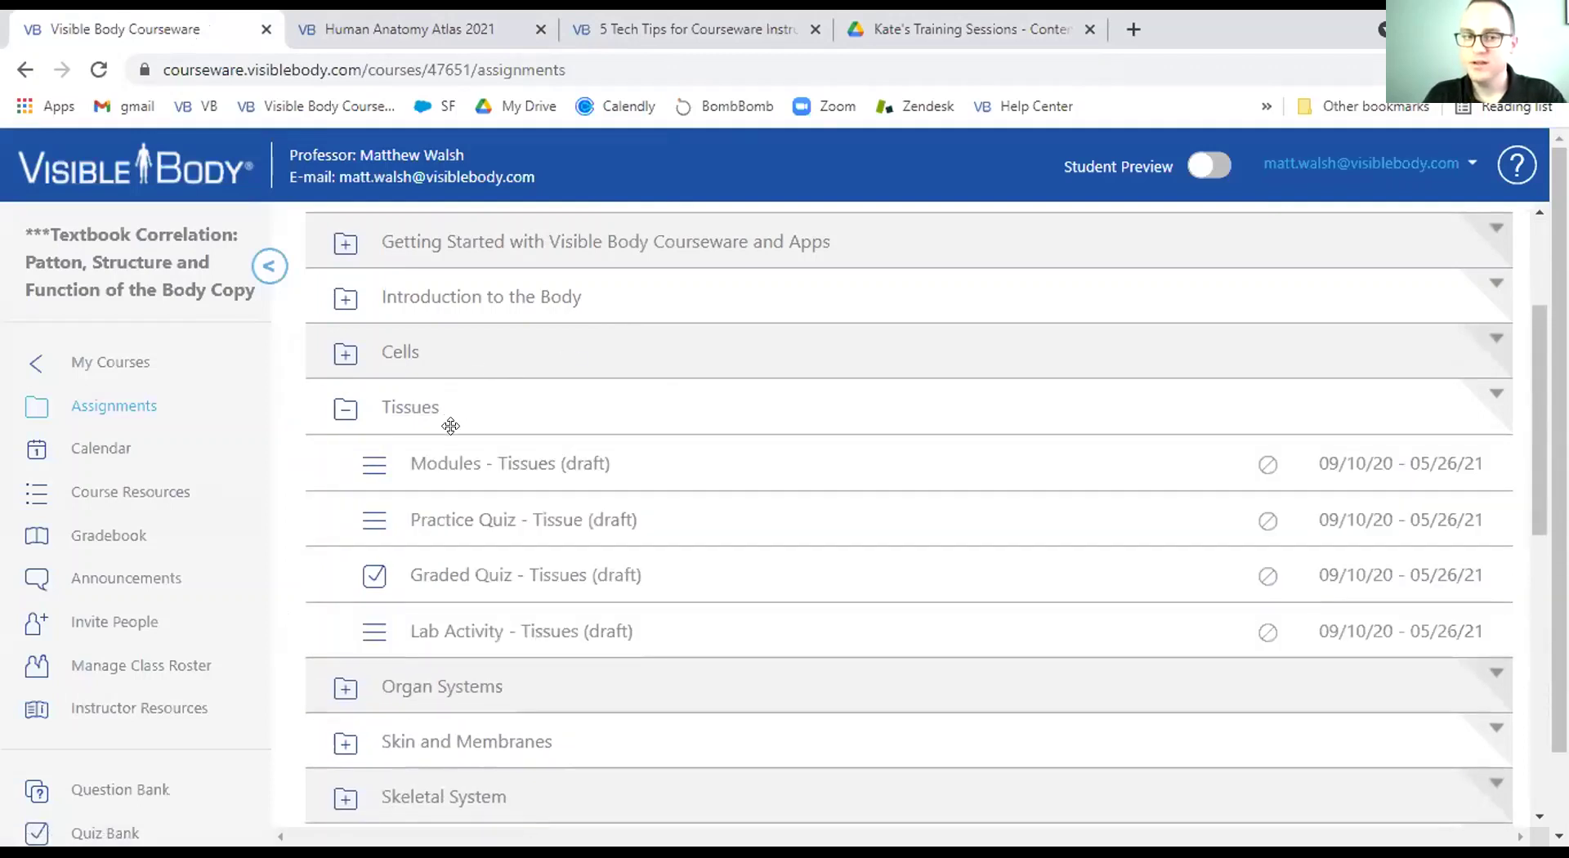
click(469, 464)
scroll(491, 469, down, 4)
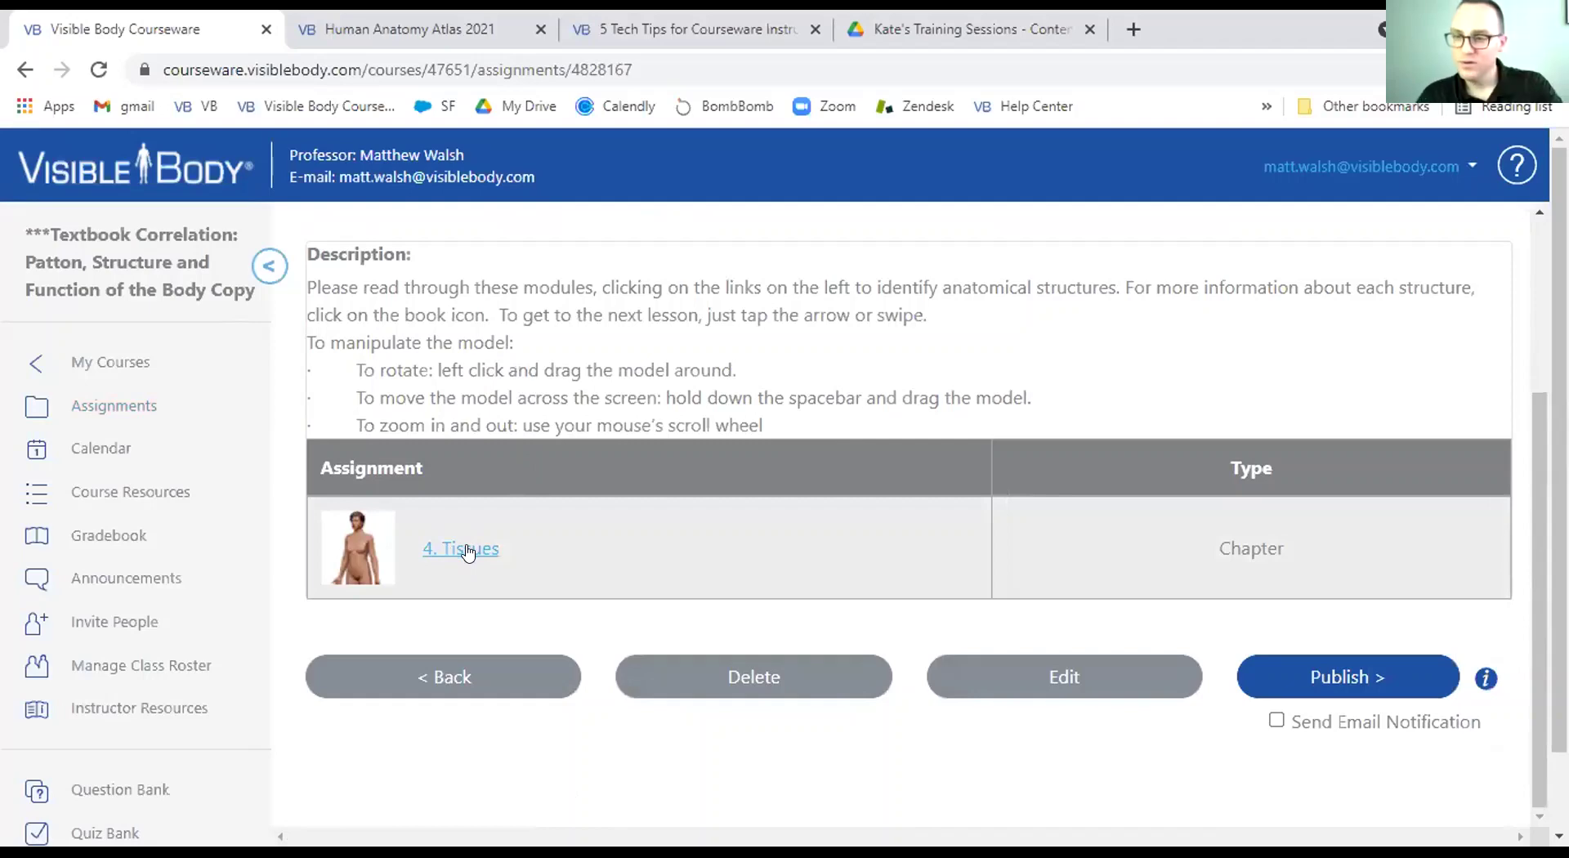
click(459, 549)
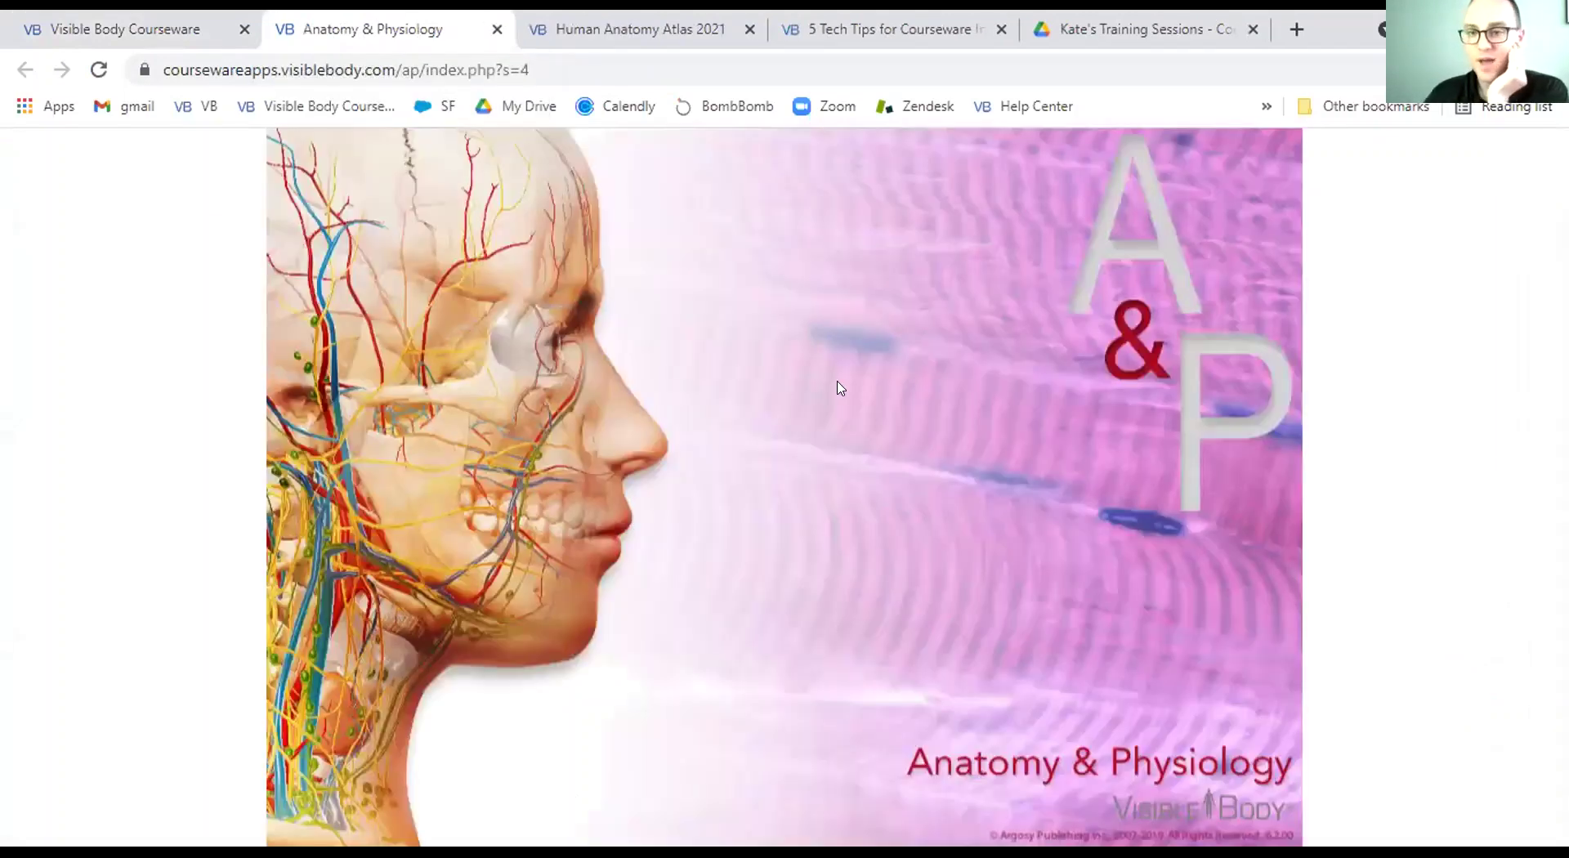
click(494, 29)
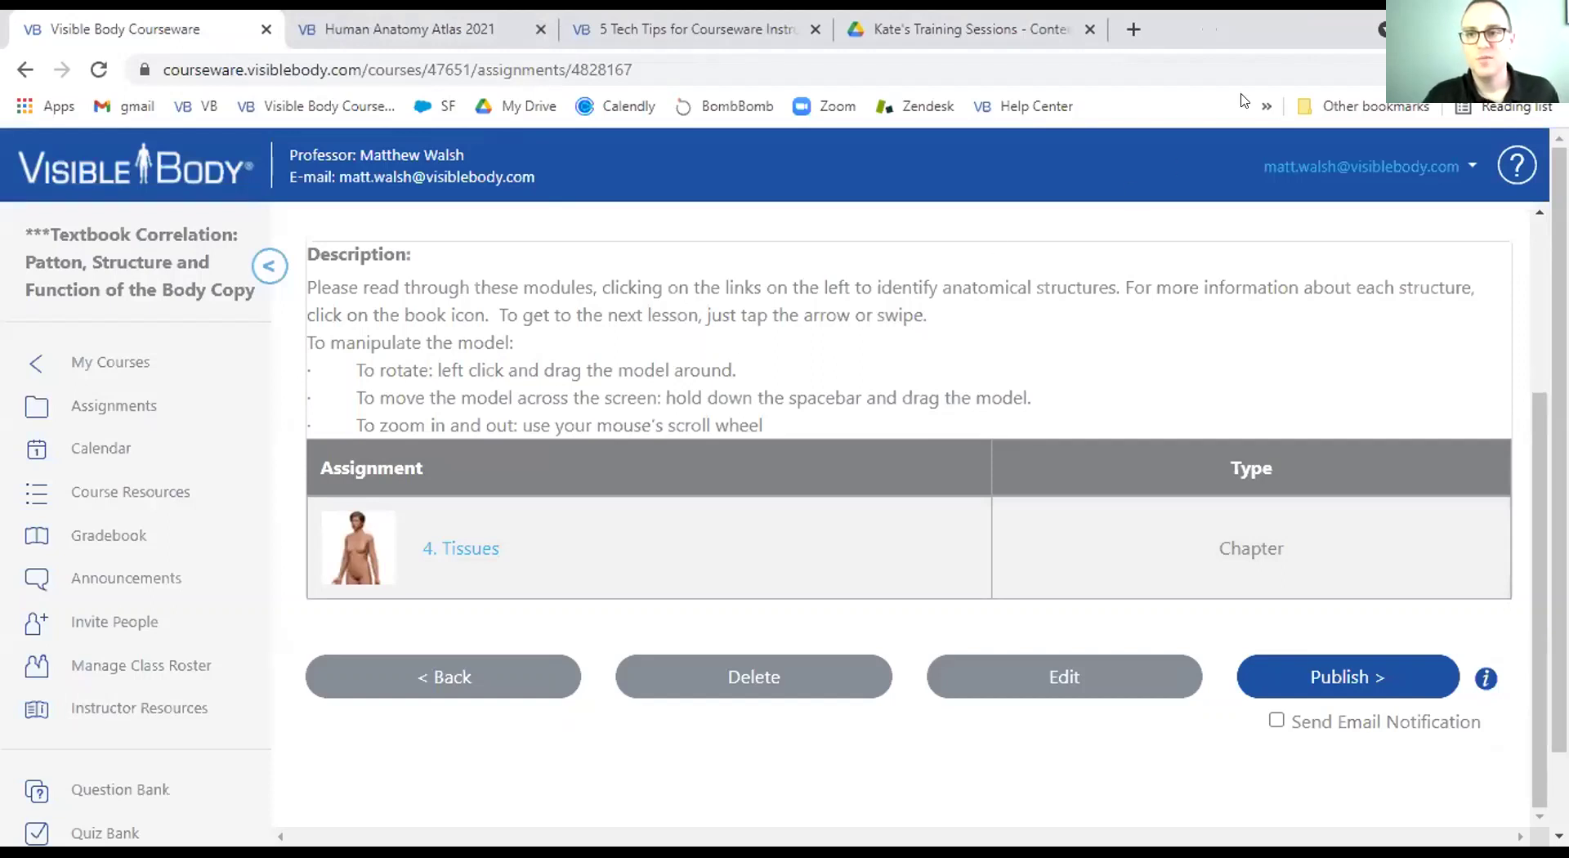
Open a new browser window alongside the current one.
click(1549, 69)
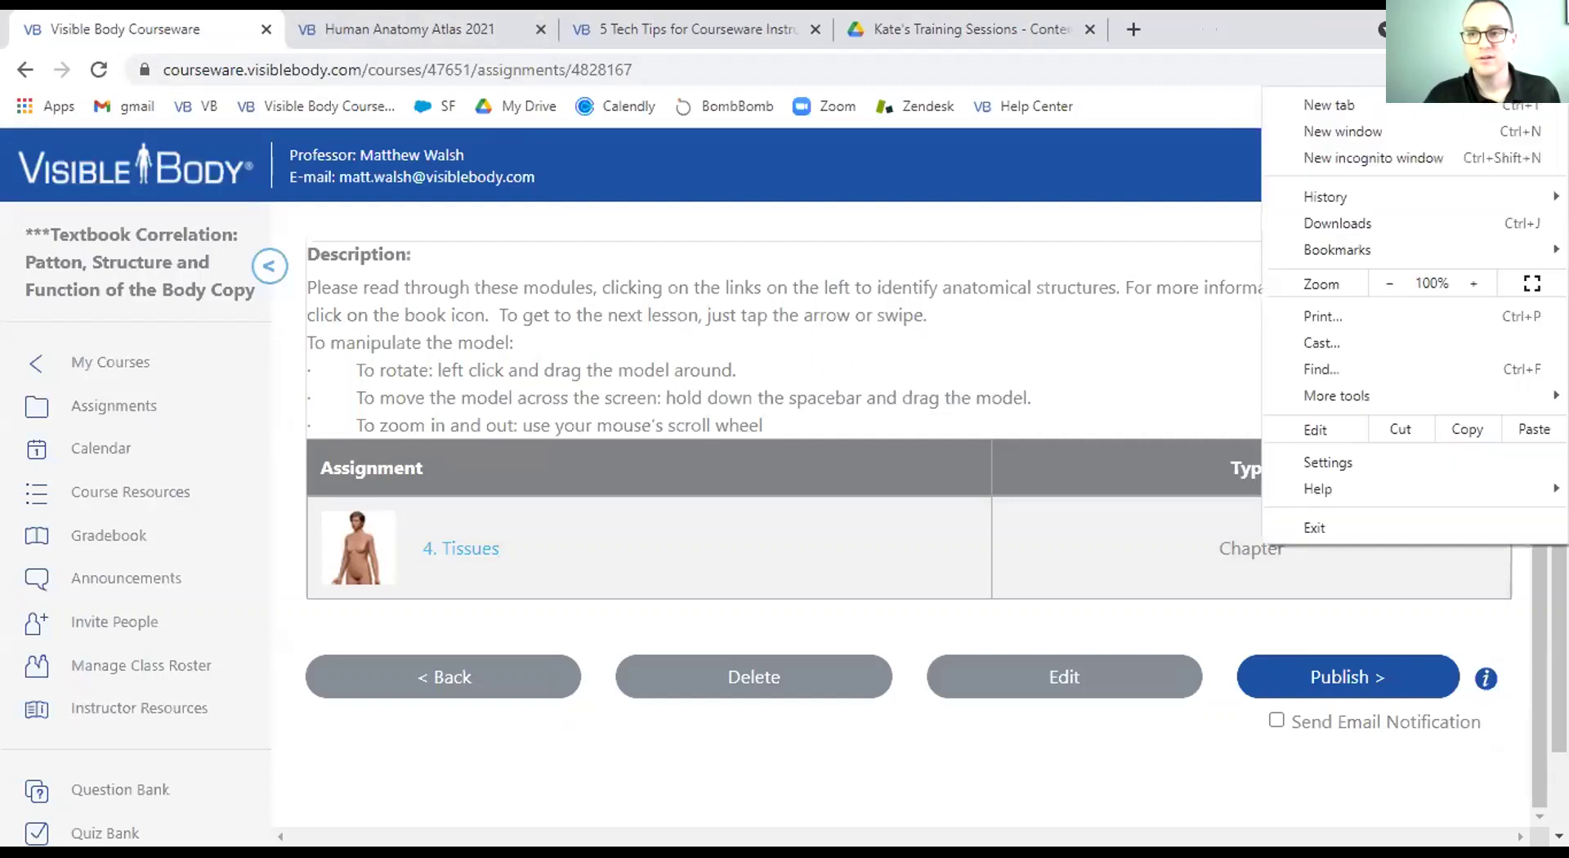
click(1332, 130)
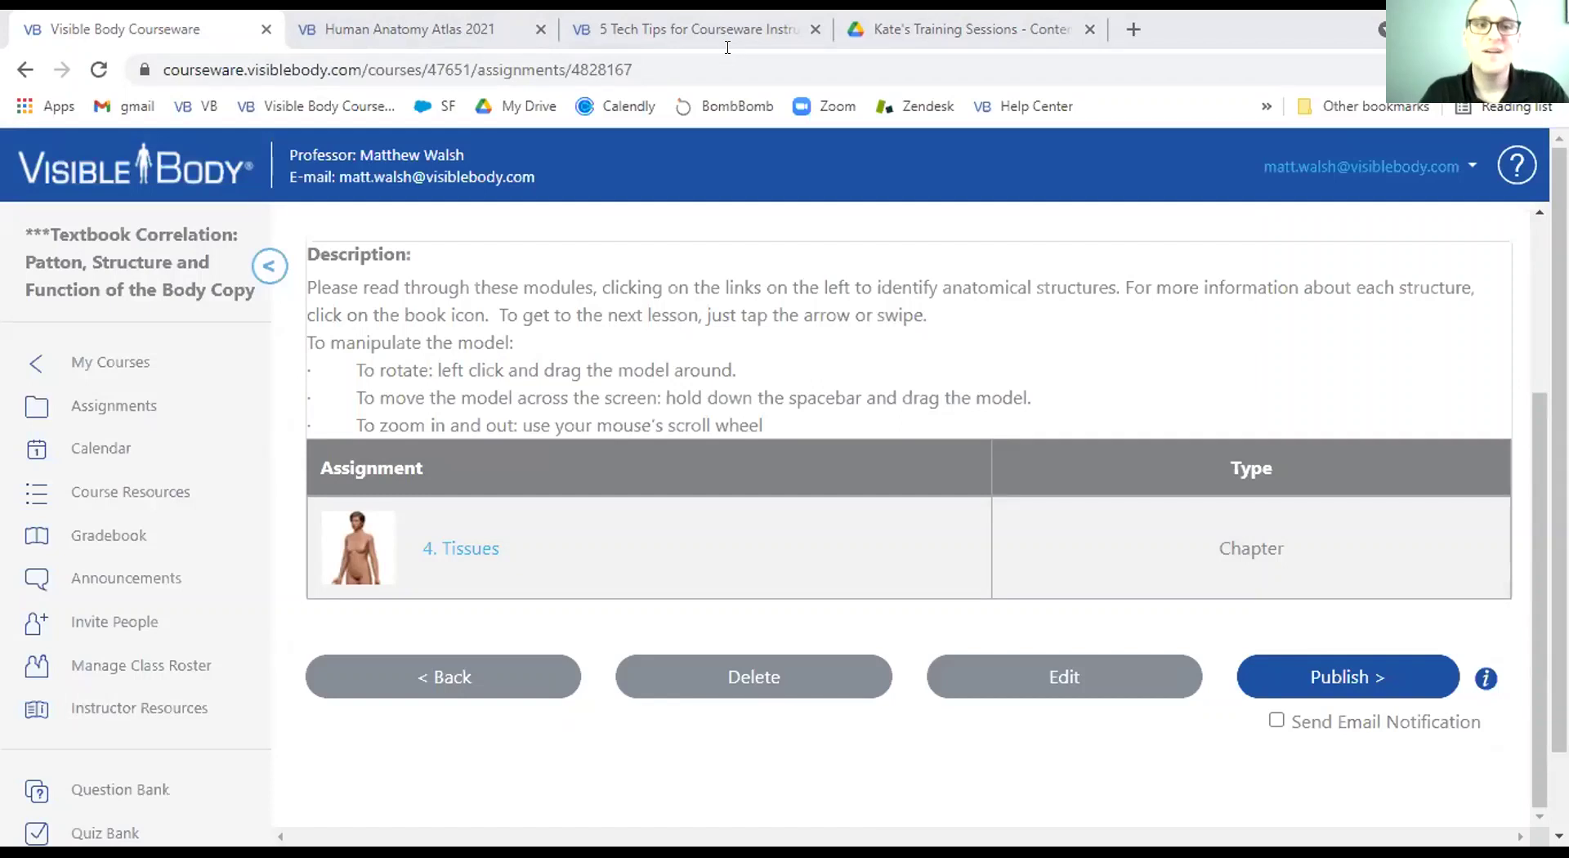
key(ctrl+n)
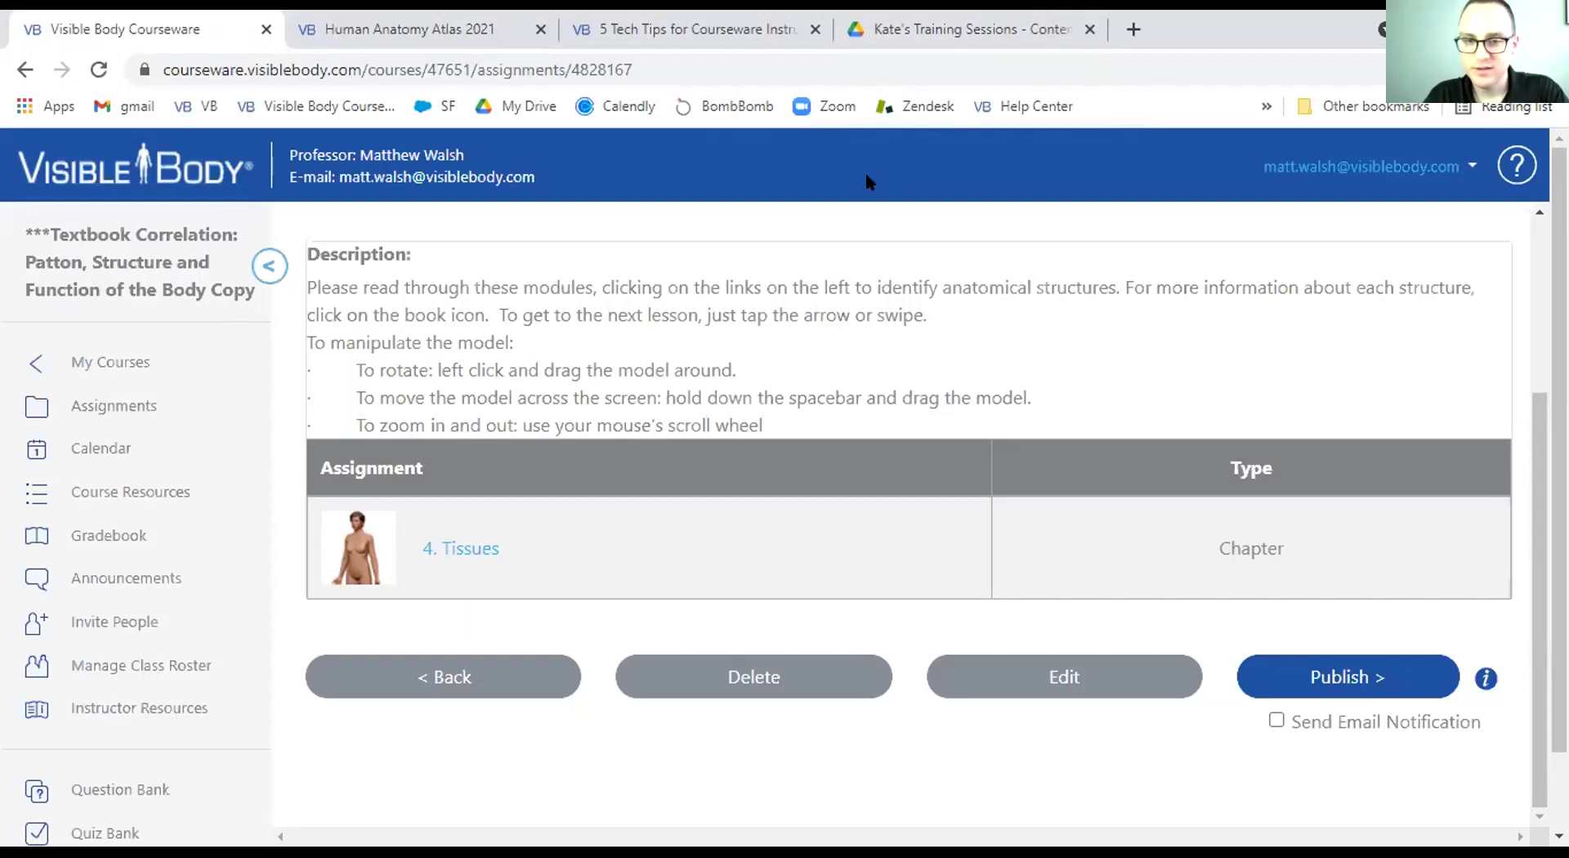
Return to the assignments list, collapse the Tissues folder and expand the Skeletal System folder.
click(519, 681)
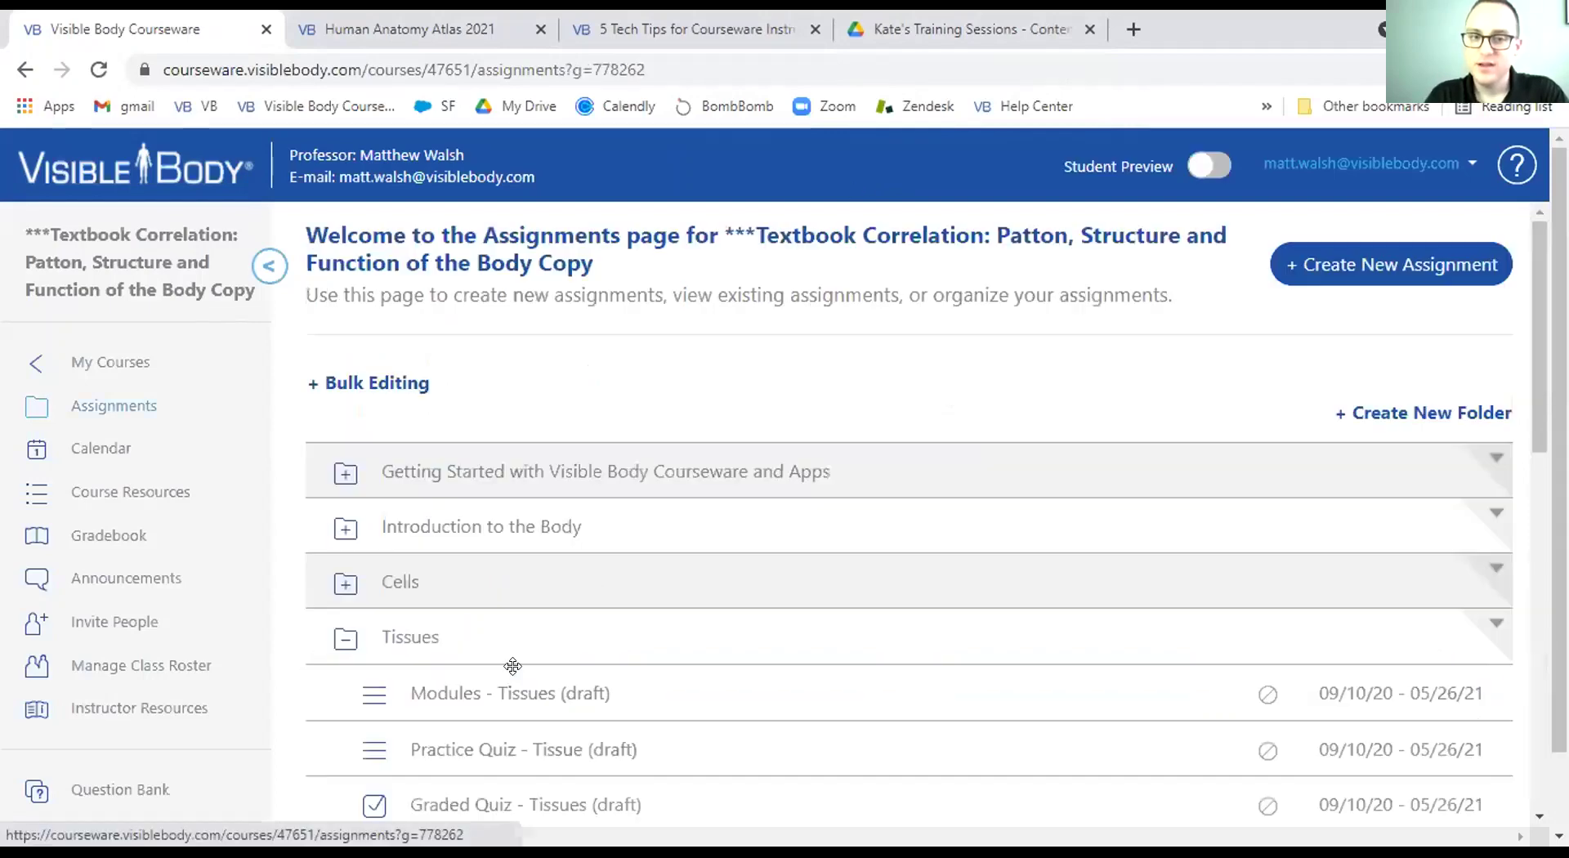
scroll(532, 553, down, 4)
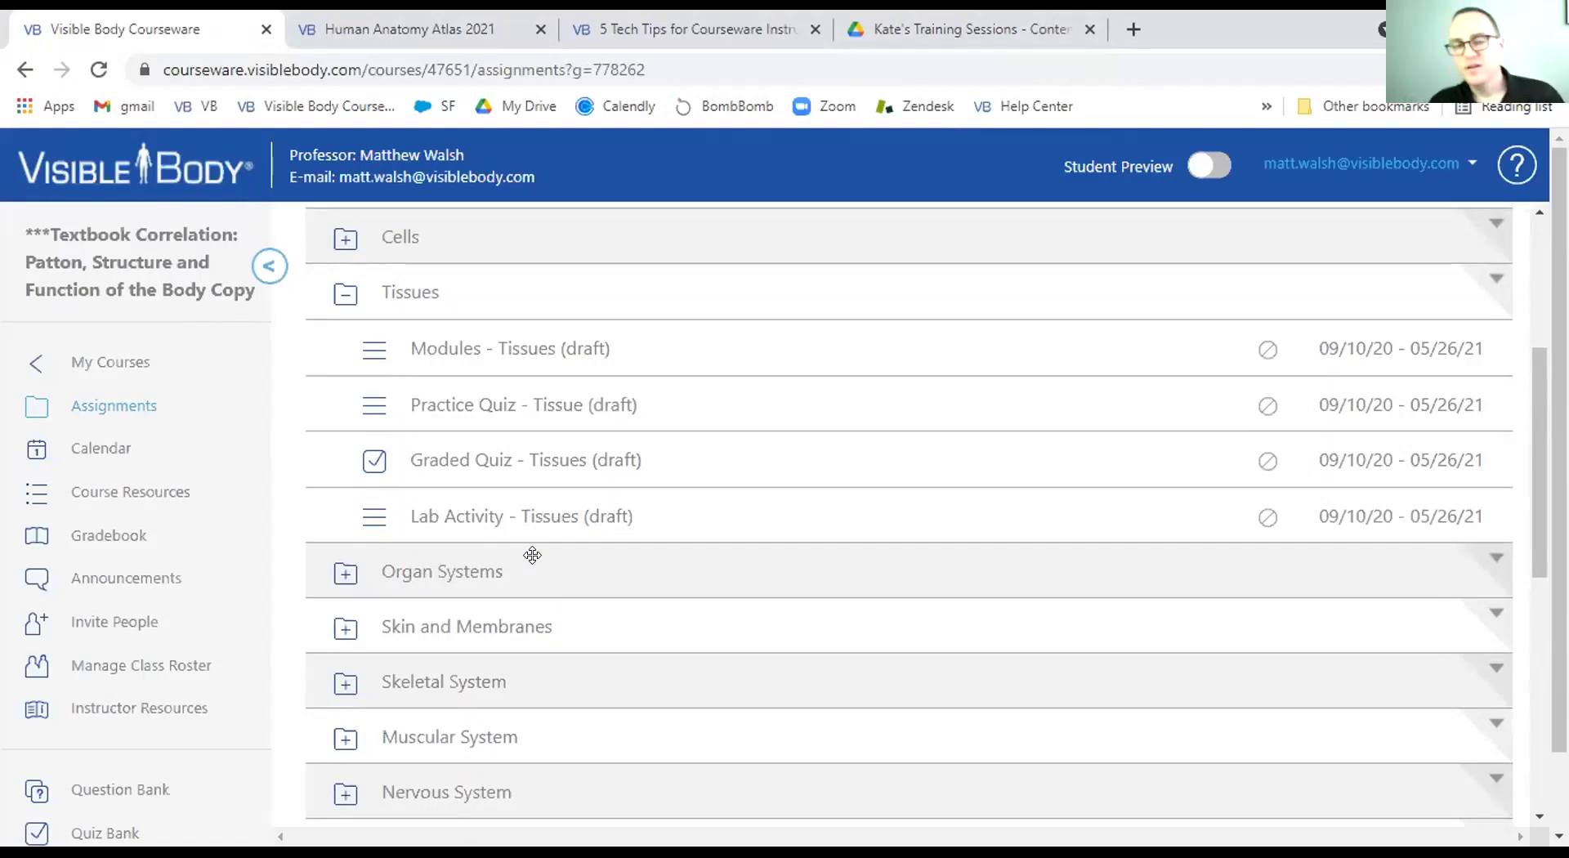
click(410, 294)
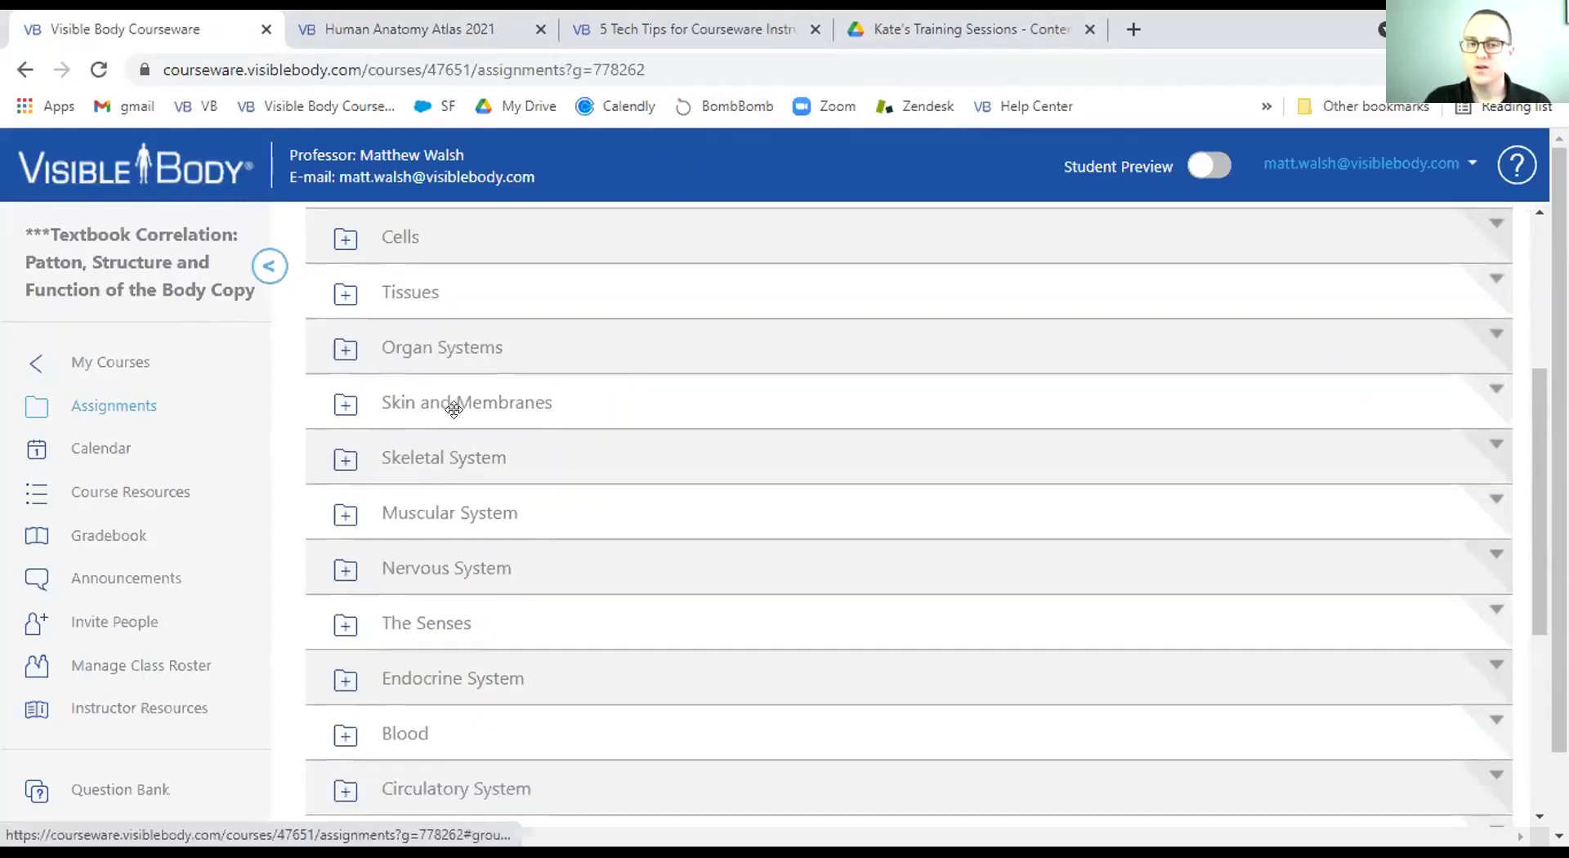
click(469, 457)
scroll(473, 463, down, 2)
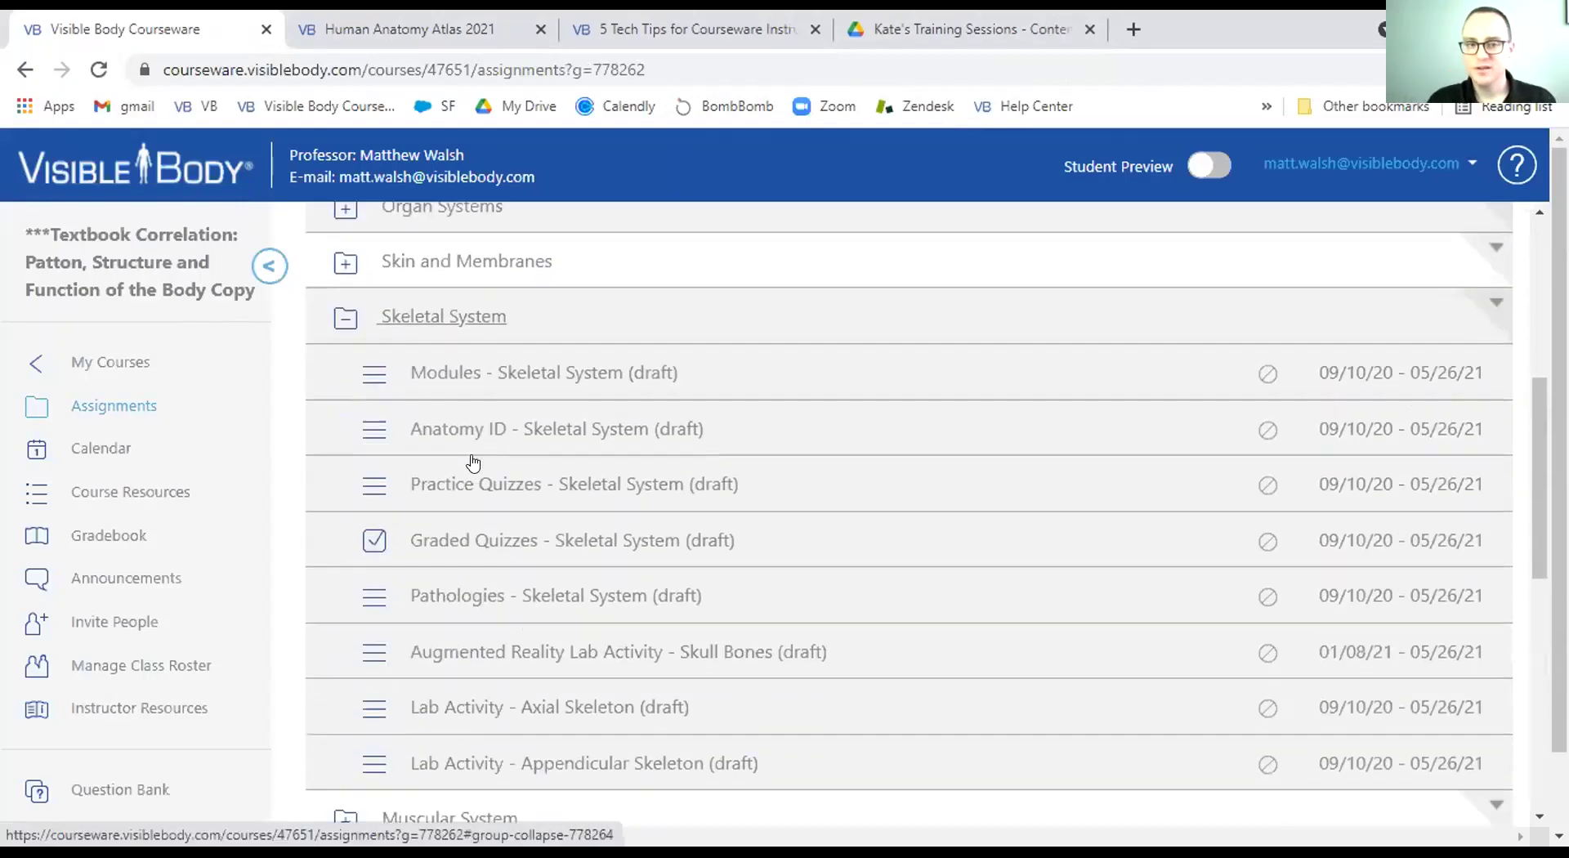
scroll(472, 463, down, 1)
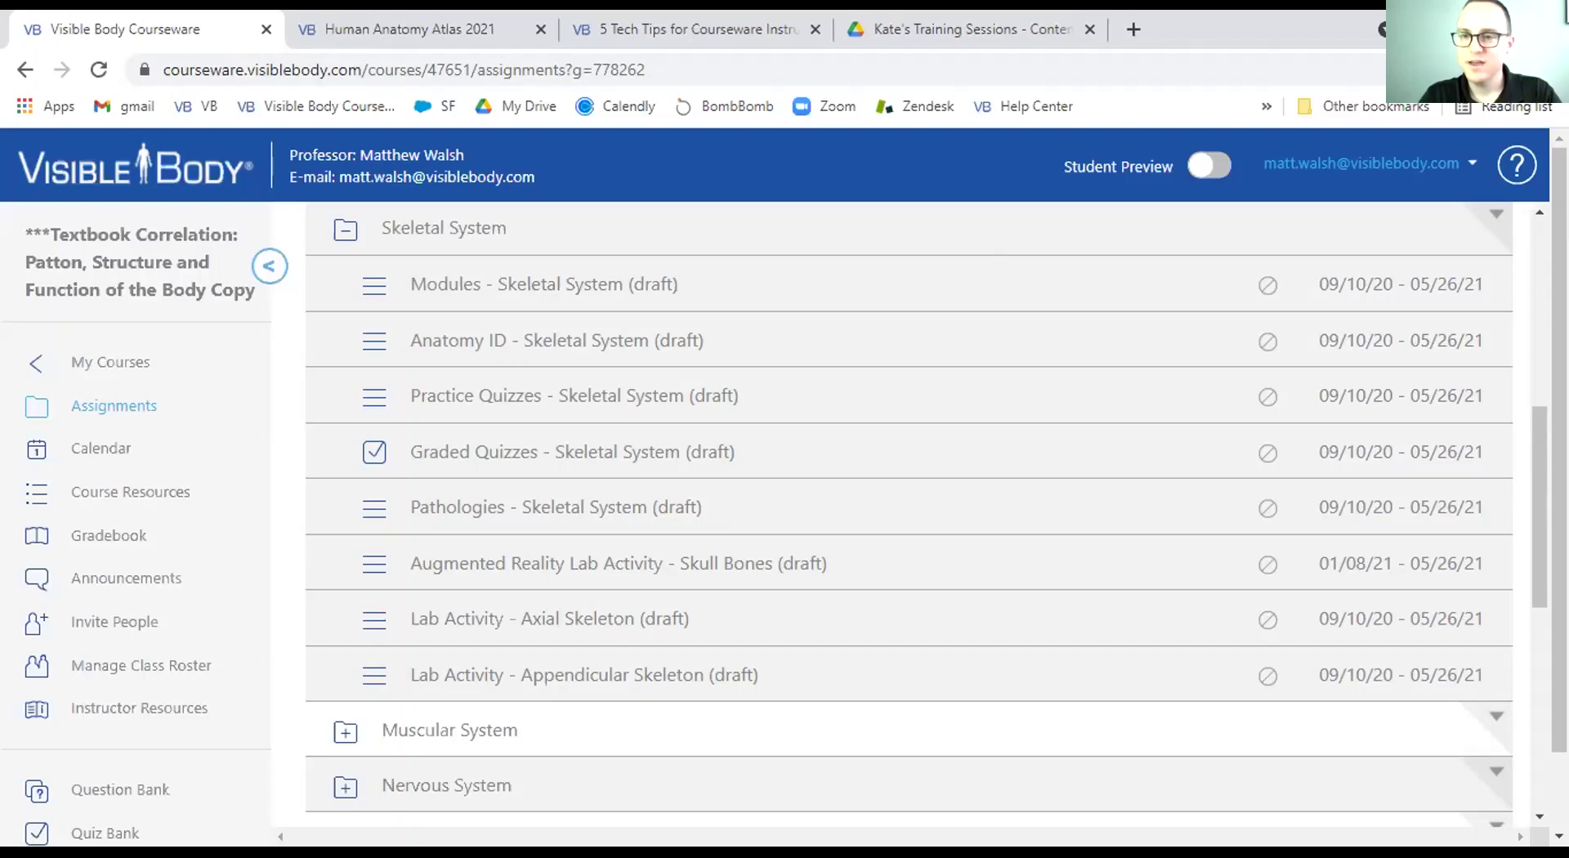
Open the browser's full history and bring up the options for clearing browsing data.
click(1546, 69)
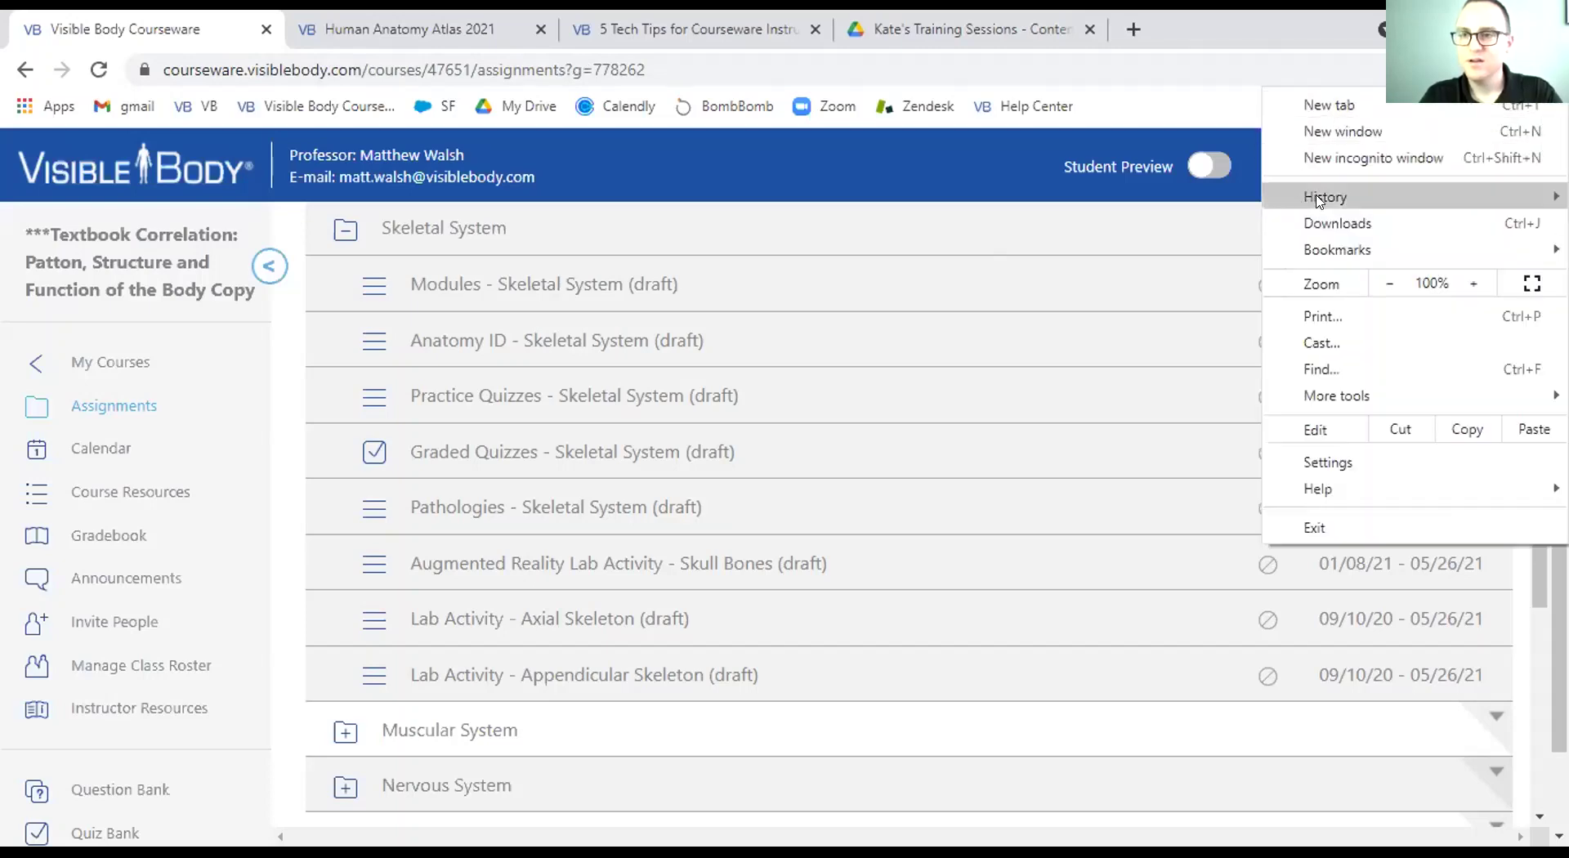
mouse_move(1318, 200)
click(1156, 184)
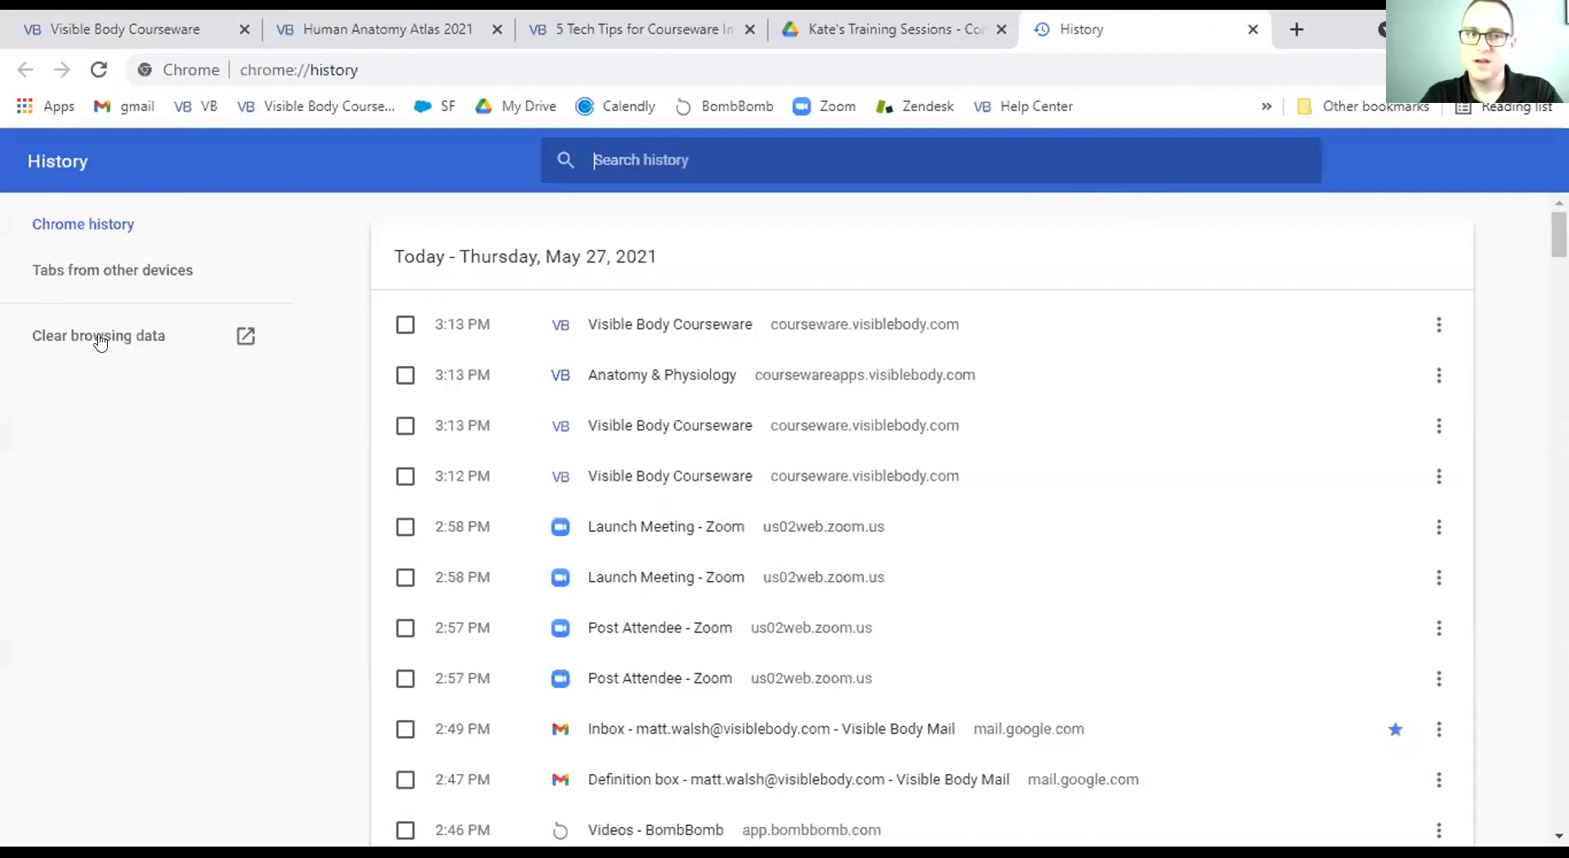
click(99, 340)
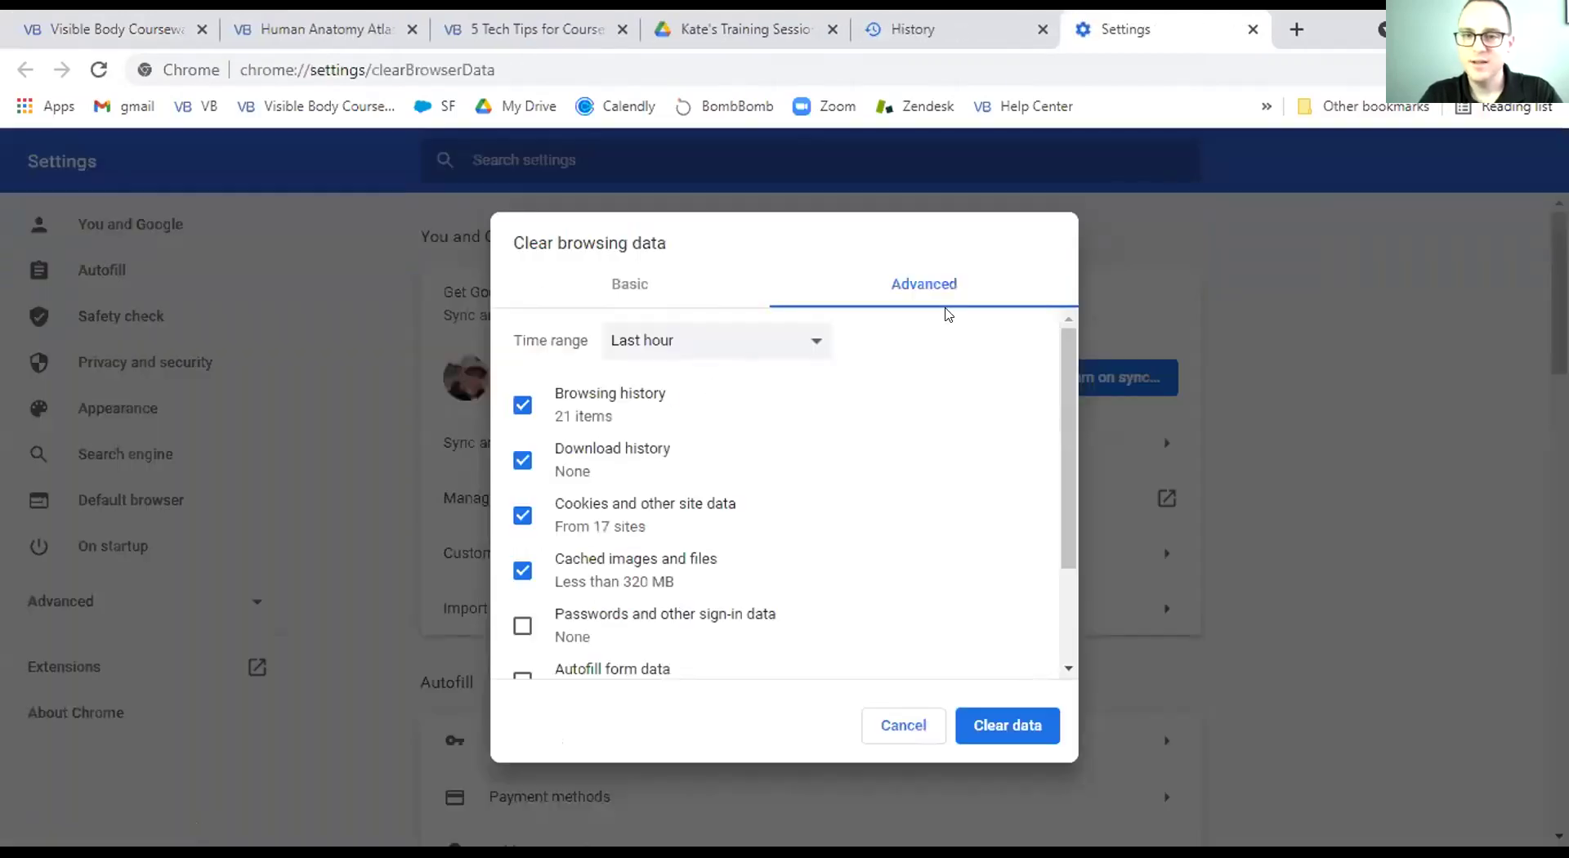
Limit the data to clear to cookies and cached images and files, view the time range choices, and cancel the clearing.
click(522, 514)
click(522, 460)
click(522, 405)
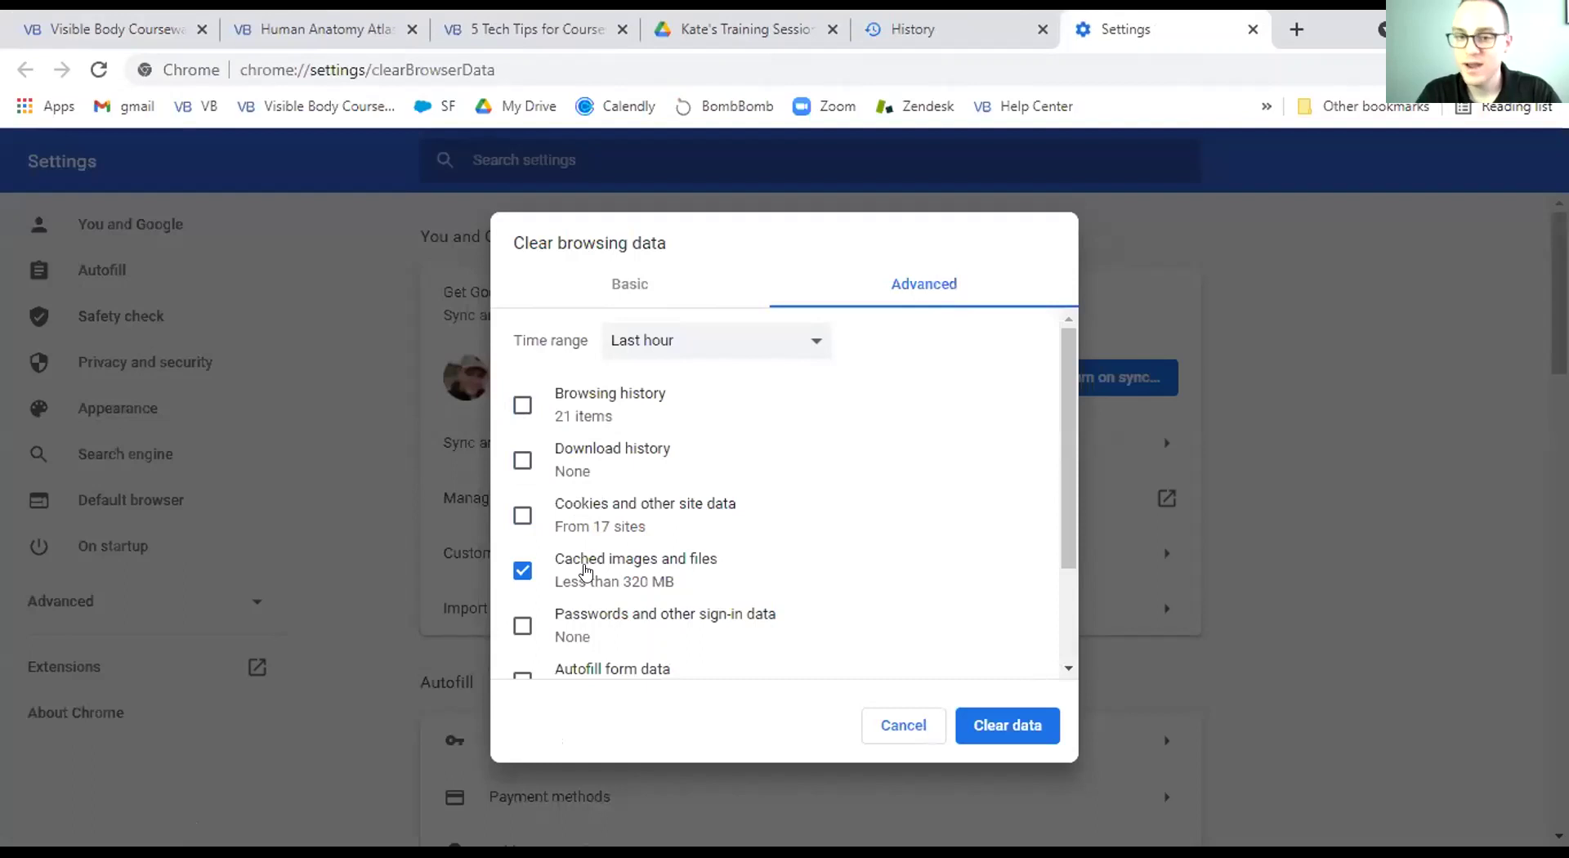
click(568, 513)
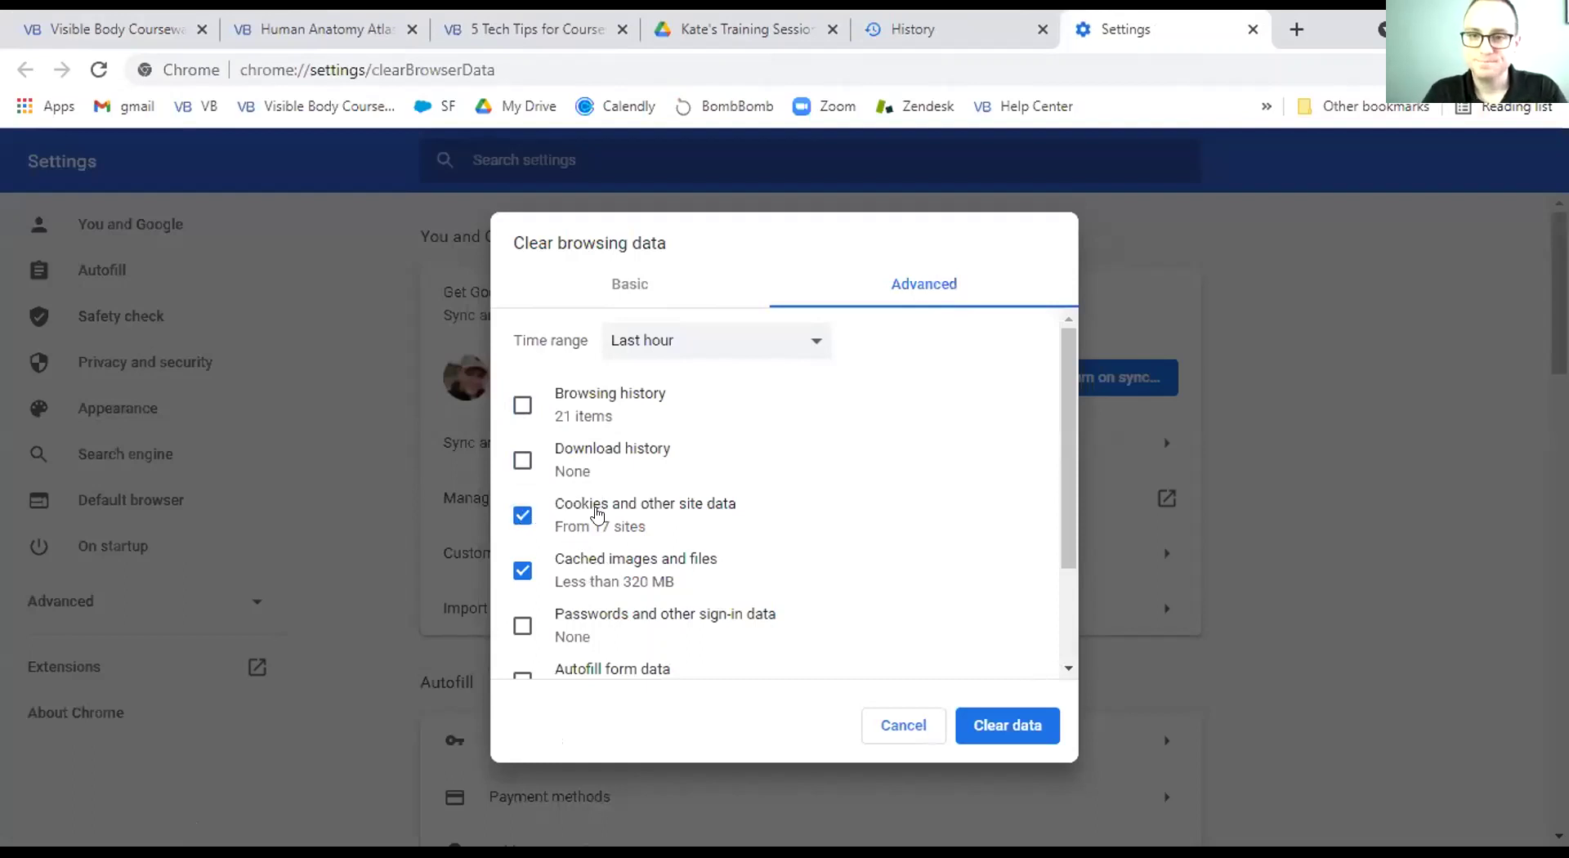
click(666, 344)
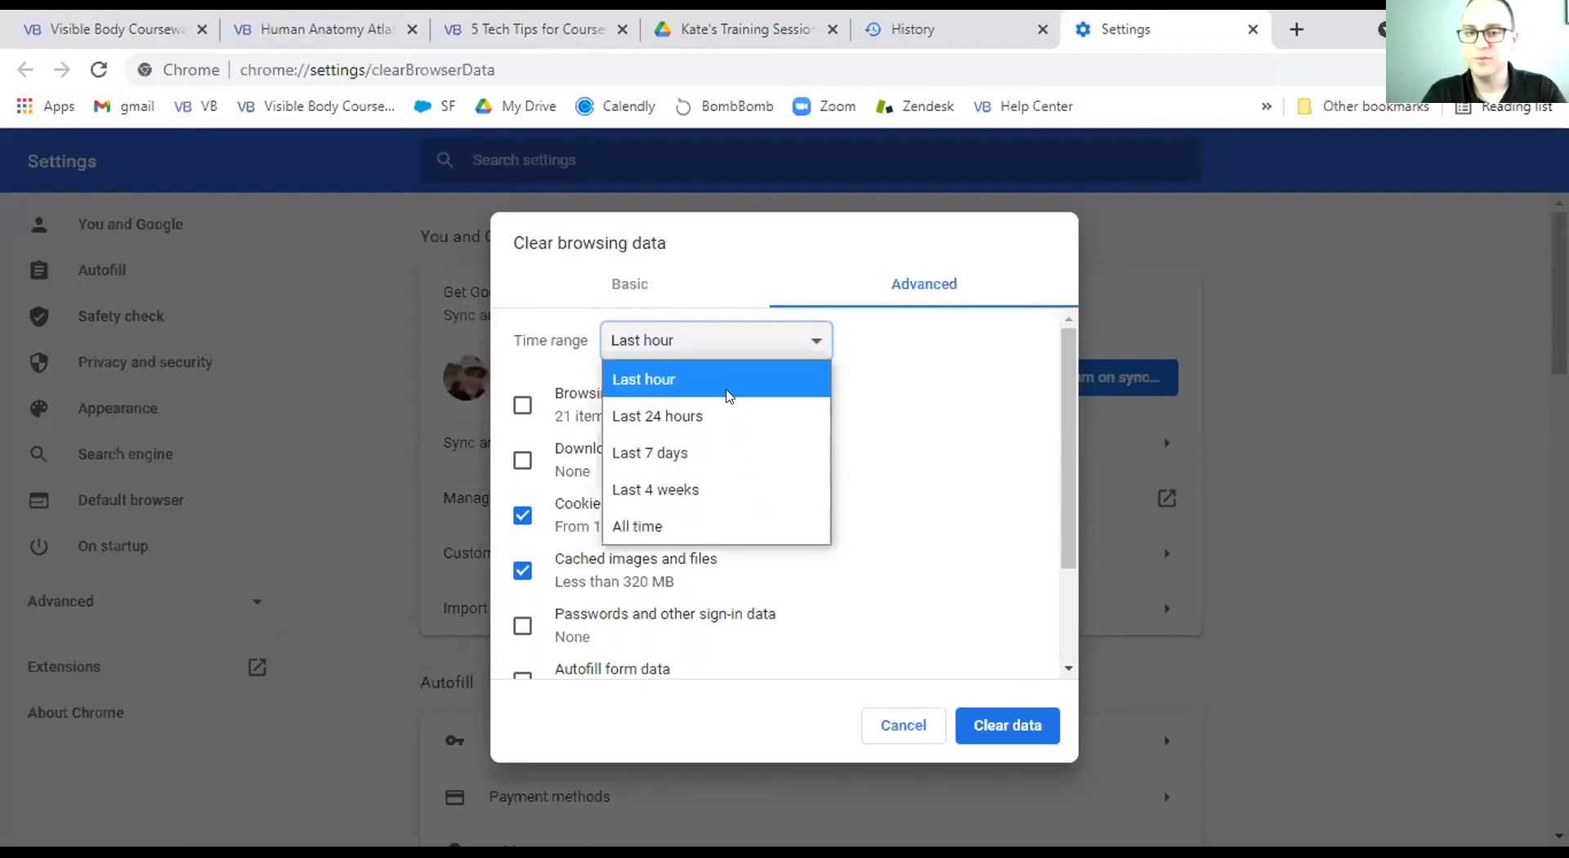
click(909, 392)
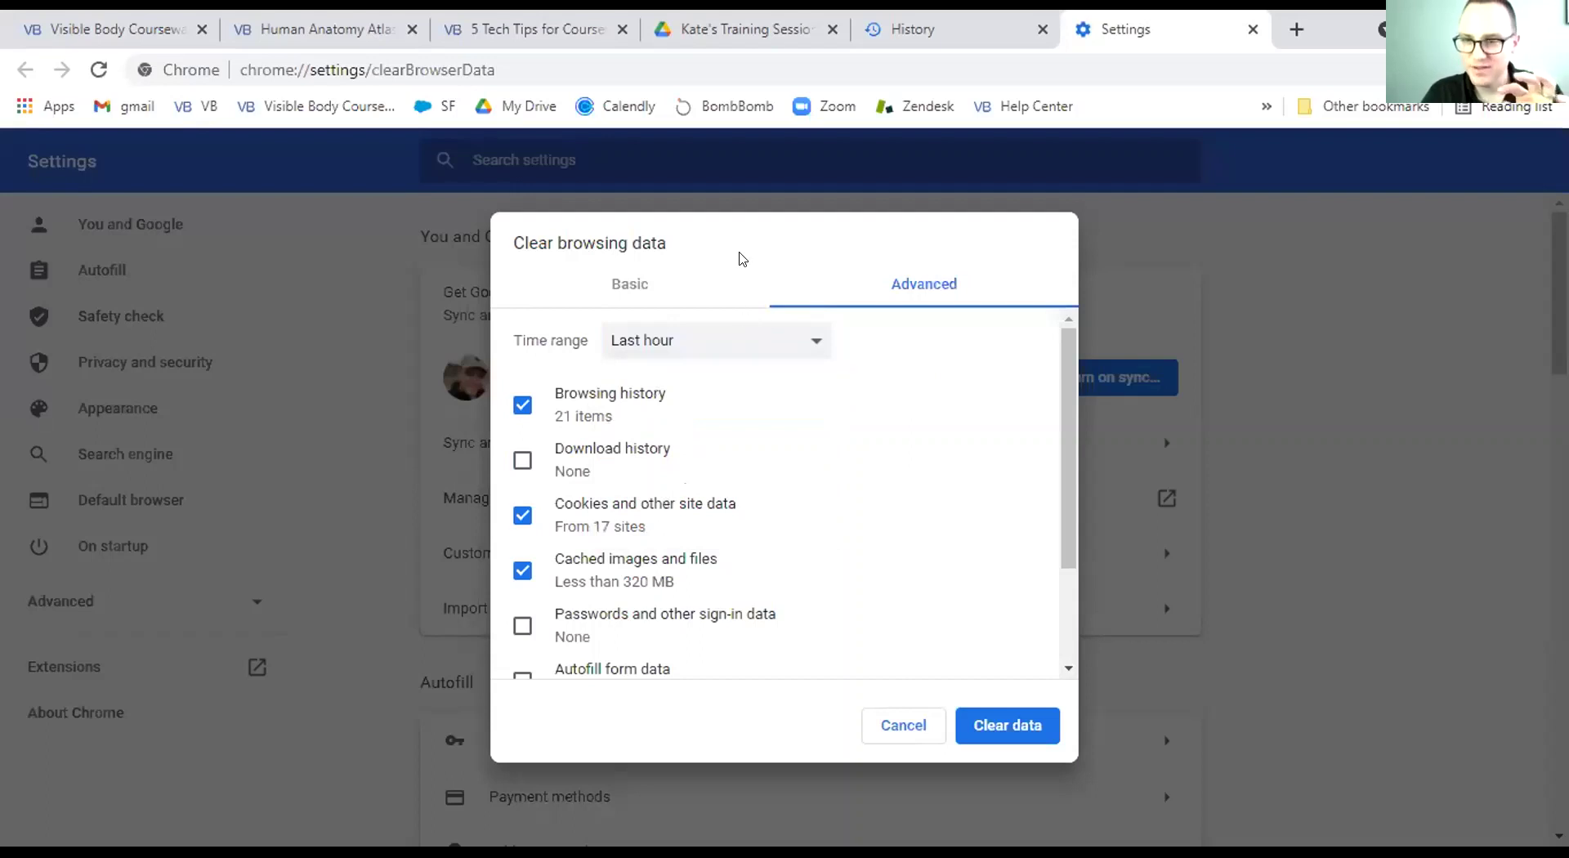
click(897, 727)
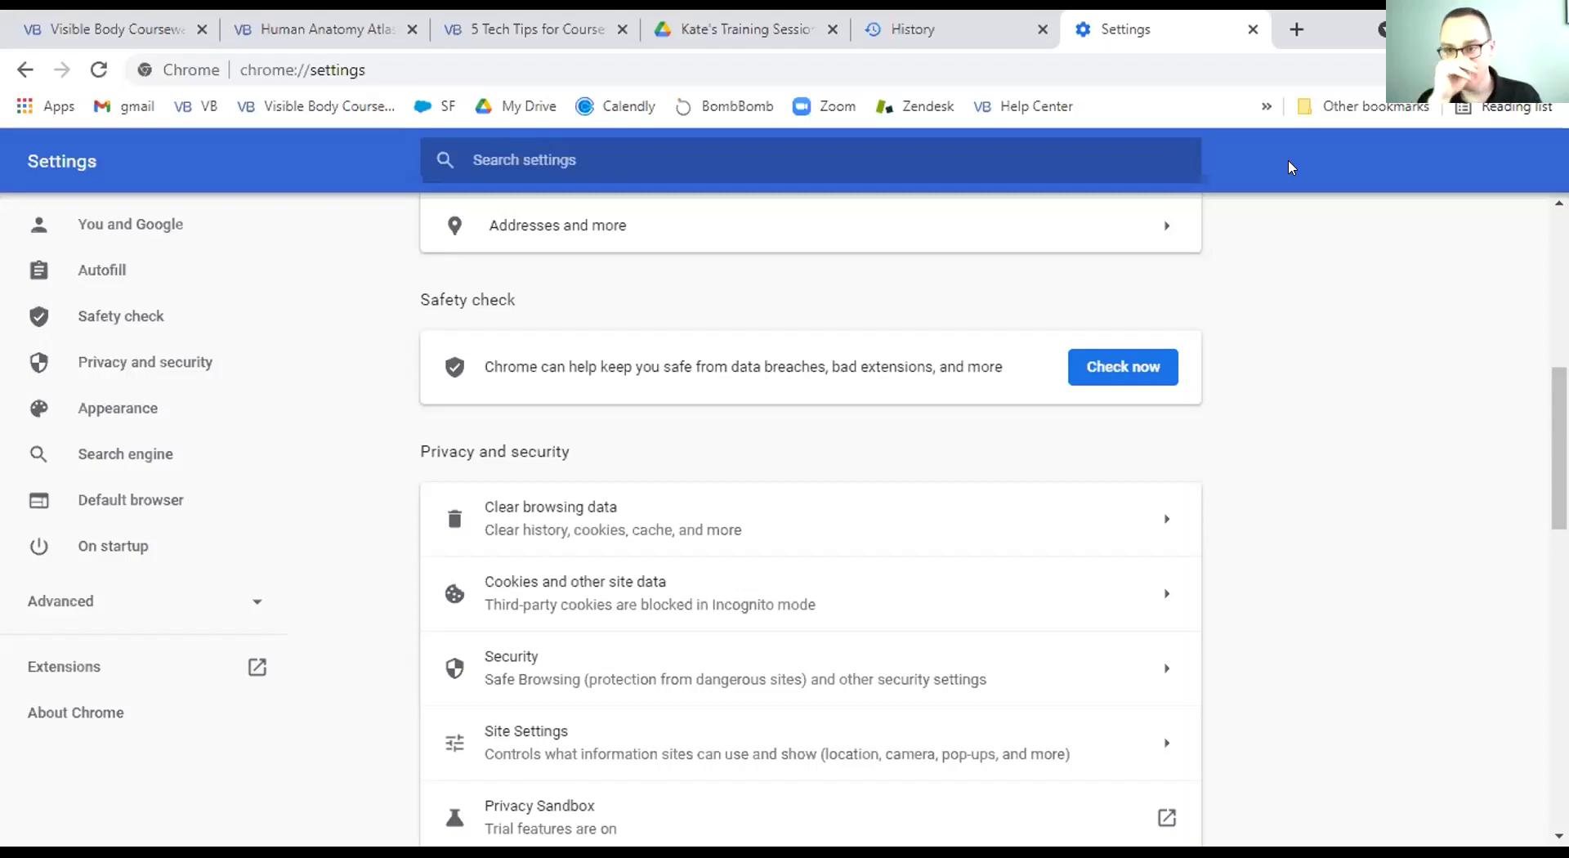
Look over the introduction of the "5 Tech Tips for Courseware Instructors" article and glance at the open Human Anatomy Atlas page.
click(503, 36)
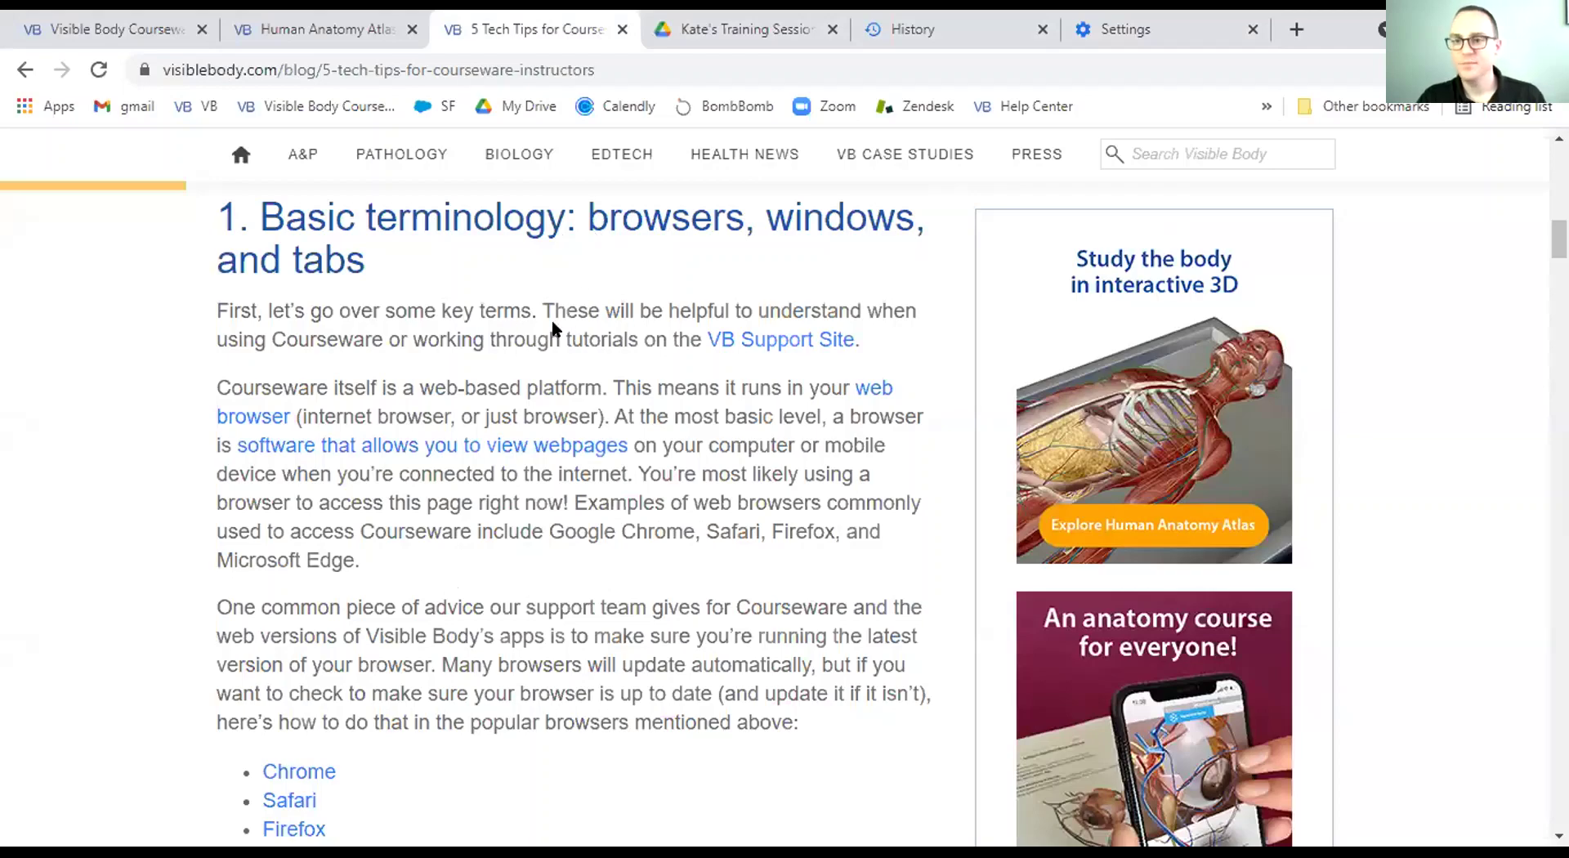
scroll(552, 315, up, 15)
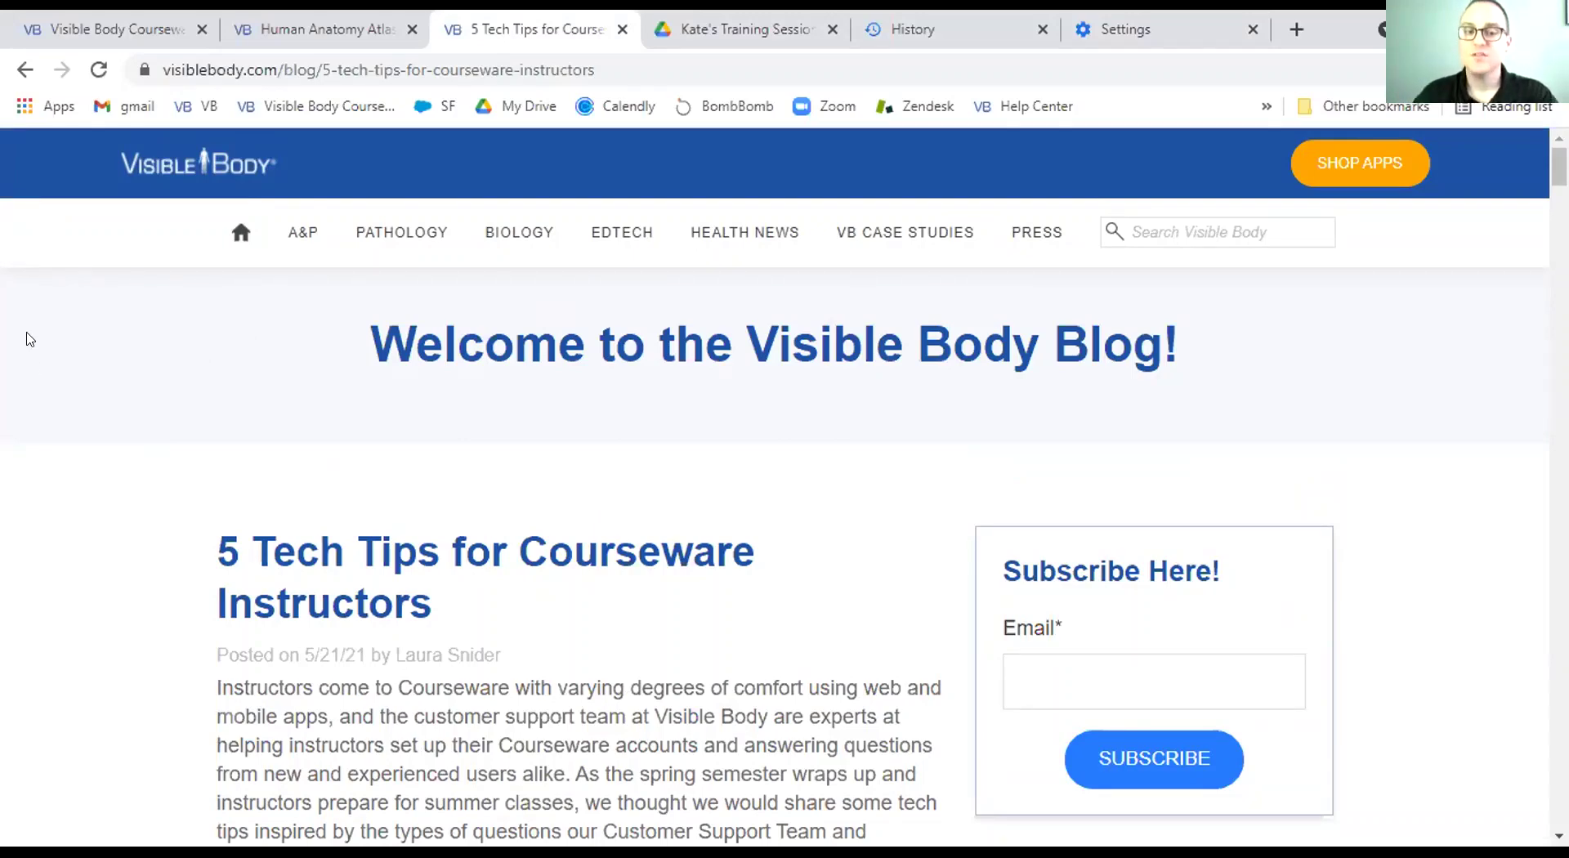
scroll(219, 420, down, 10)
scroll(219, 420, down, 3)
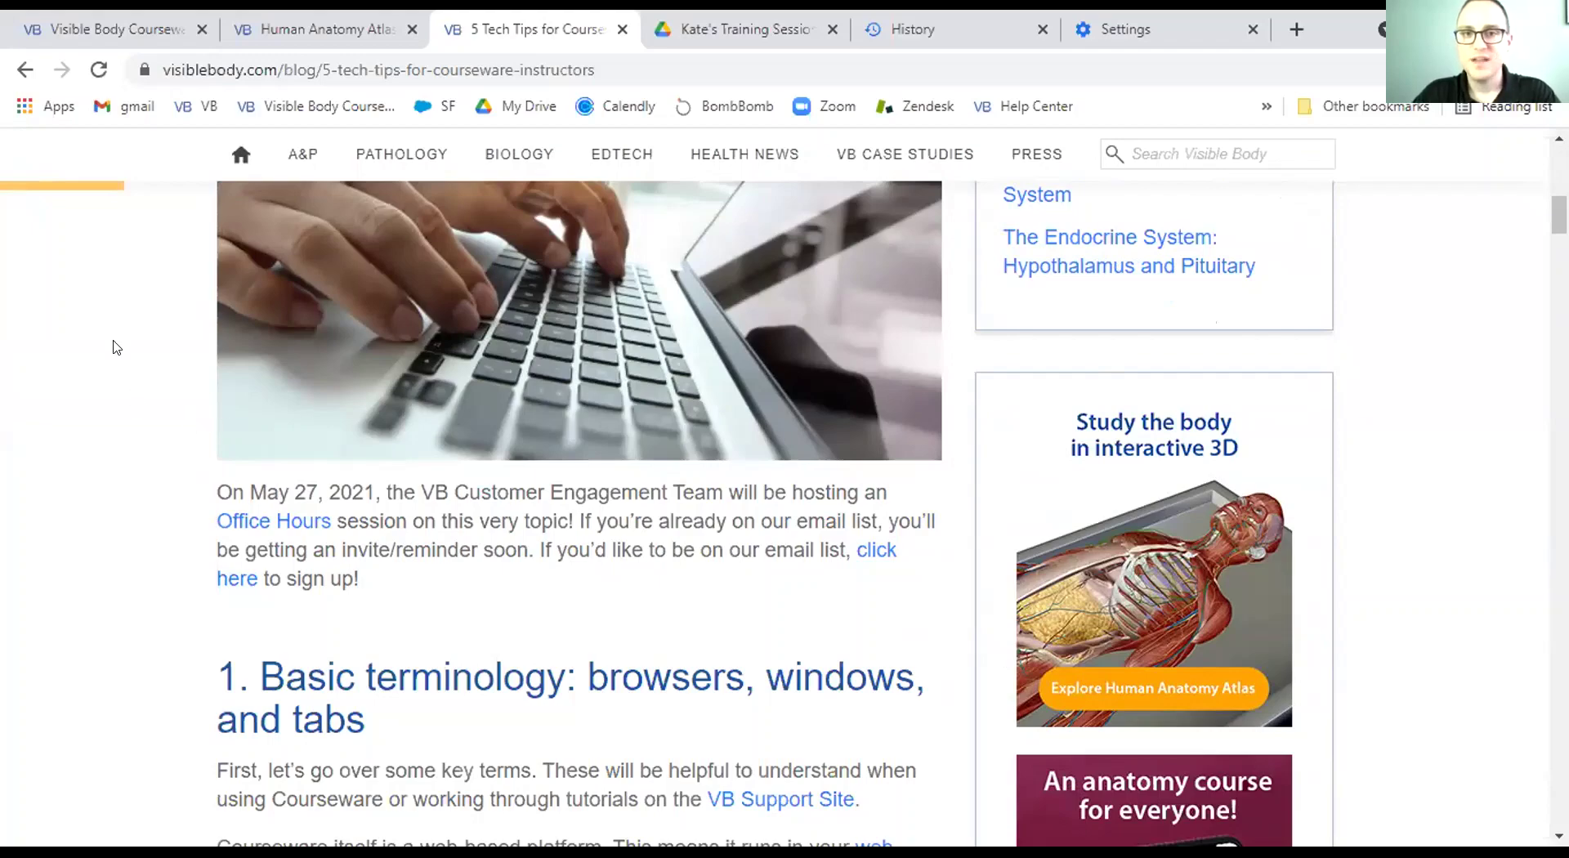
click(344, 27)
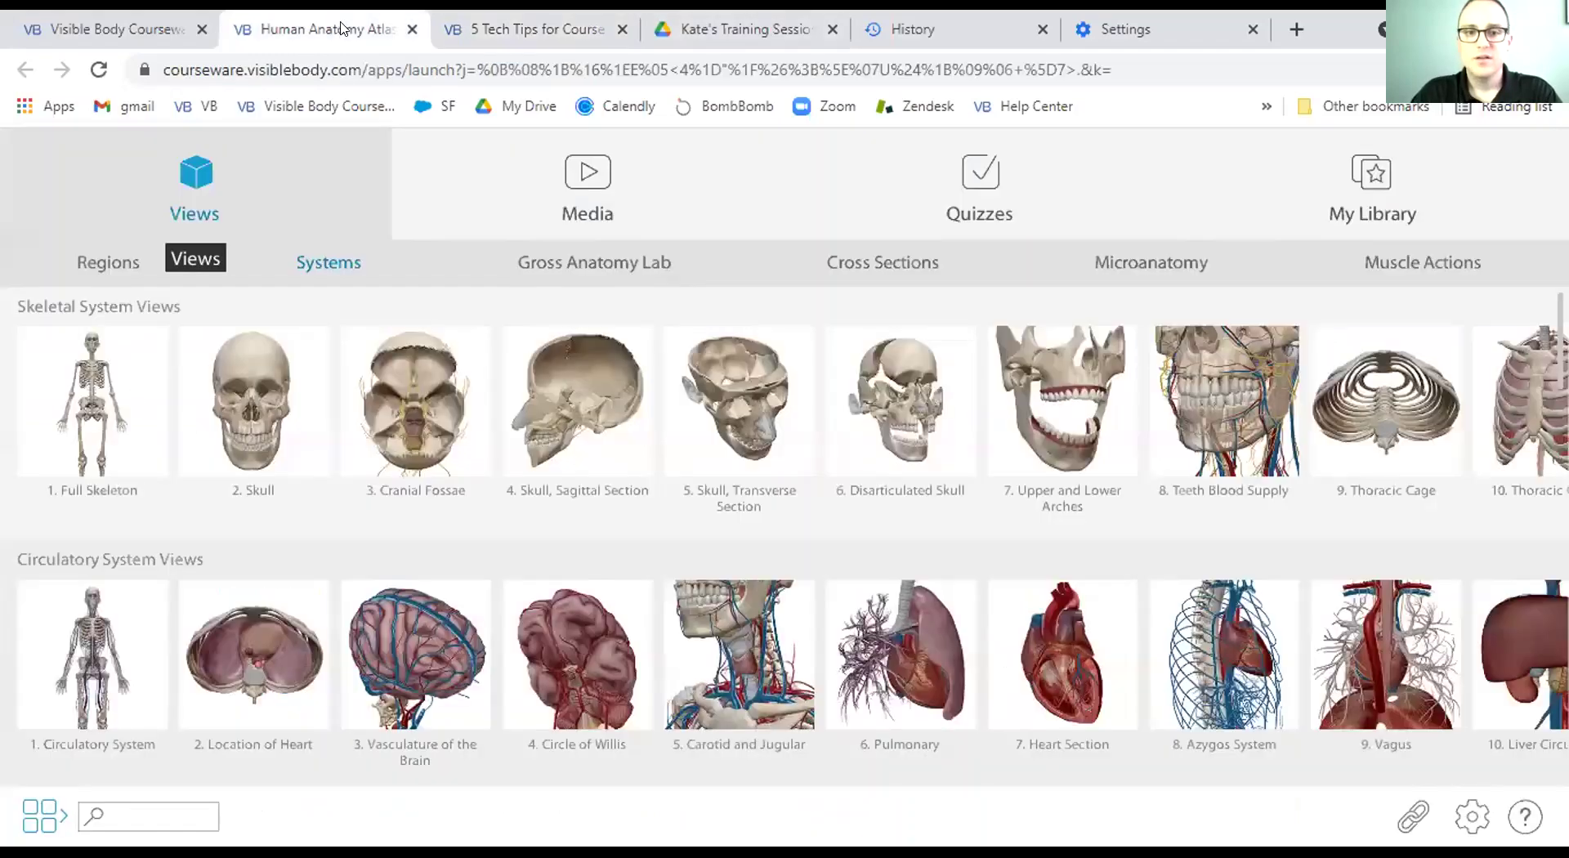
click(502, 33)
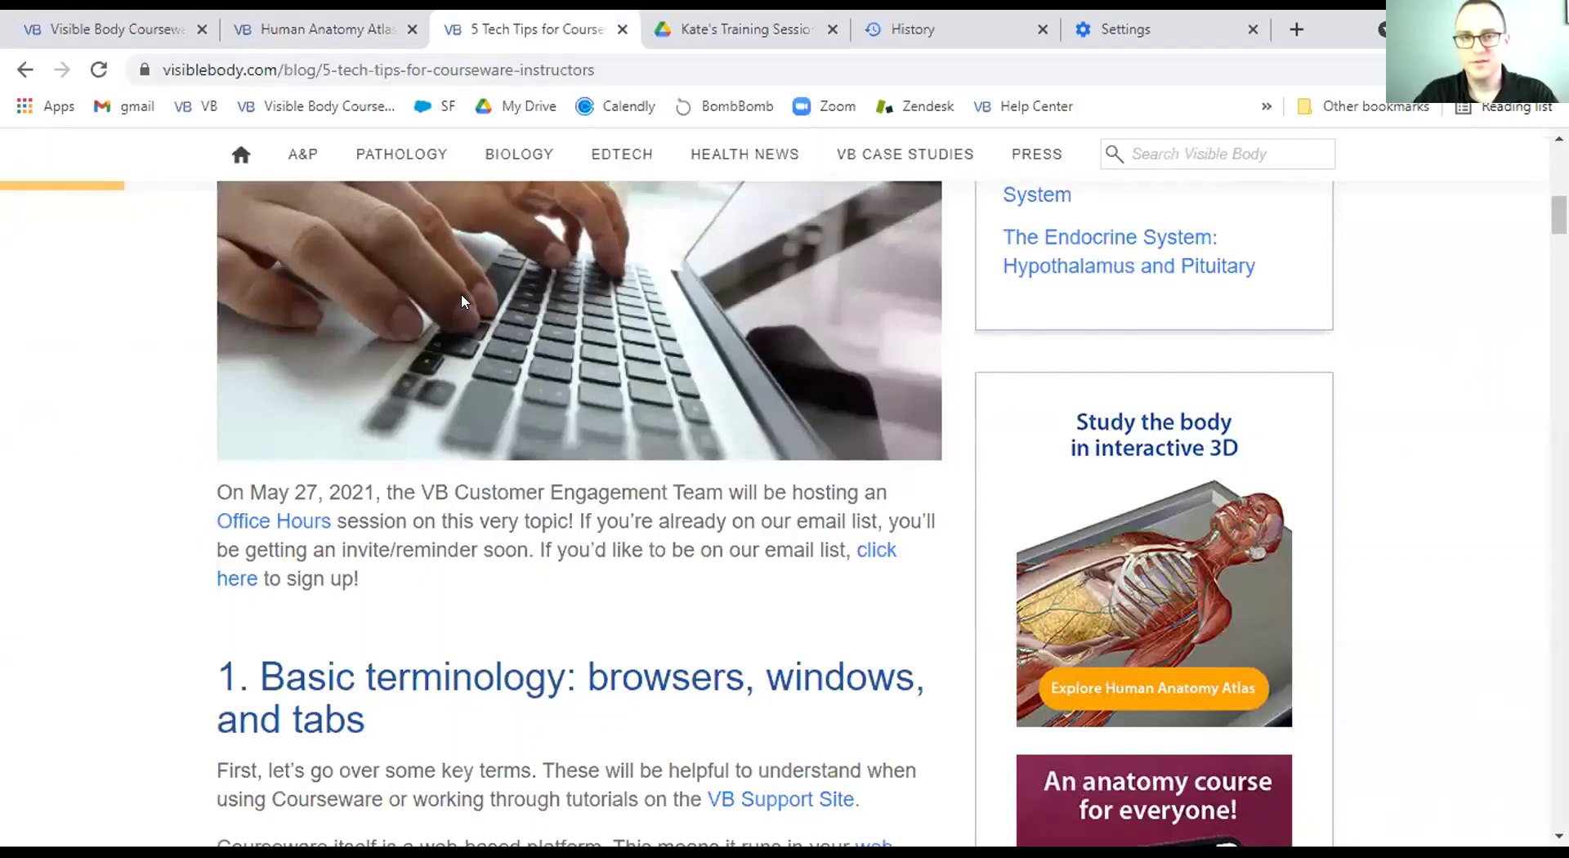
Close the browser's Settings and History pages.
click(1095, 26)
click(1251, 30)
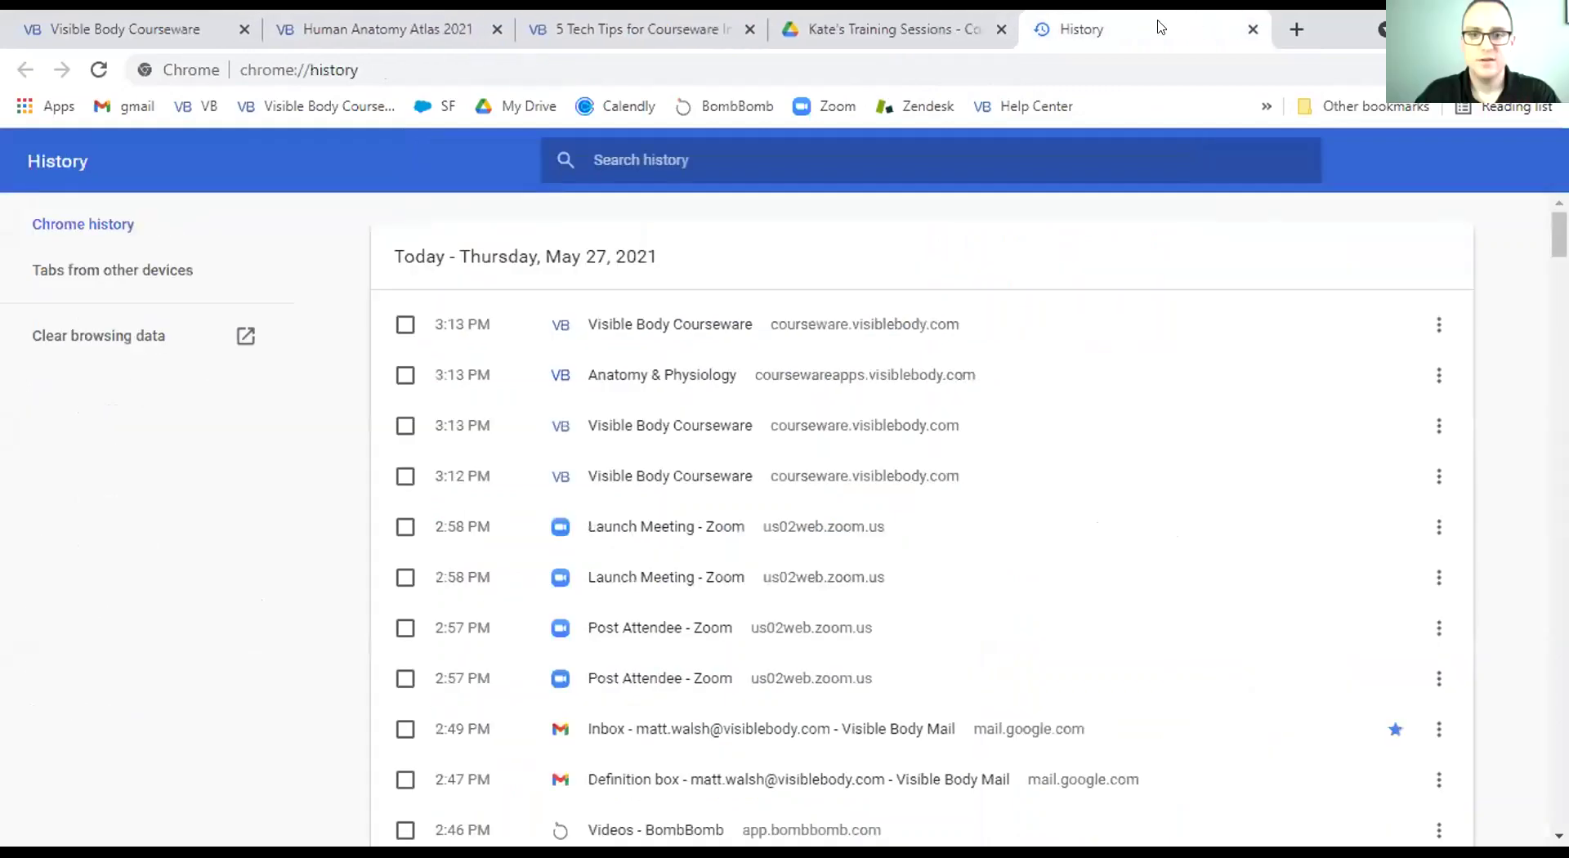
click(1252, 29)
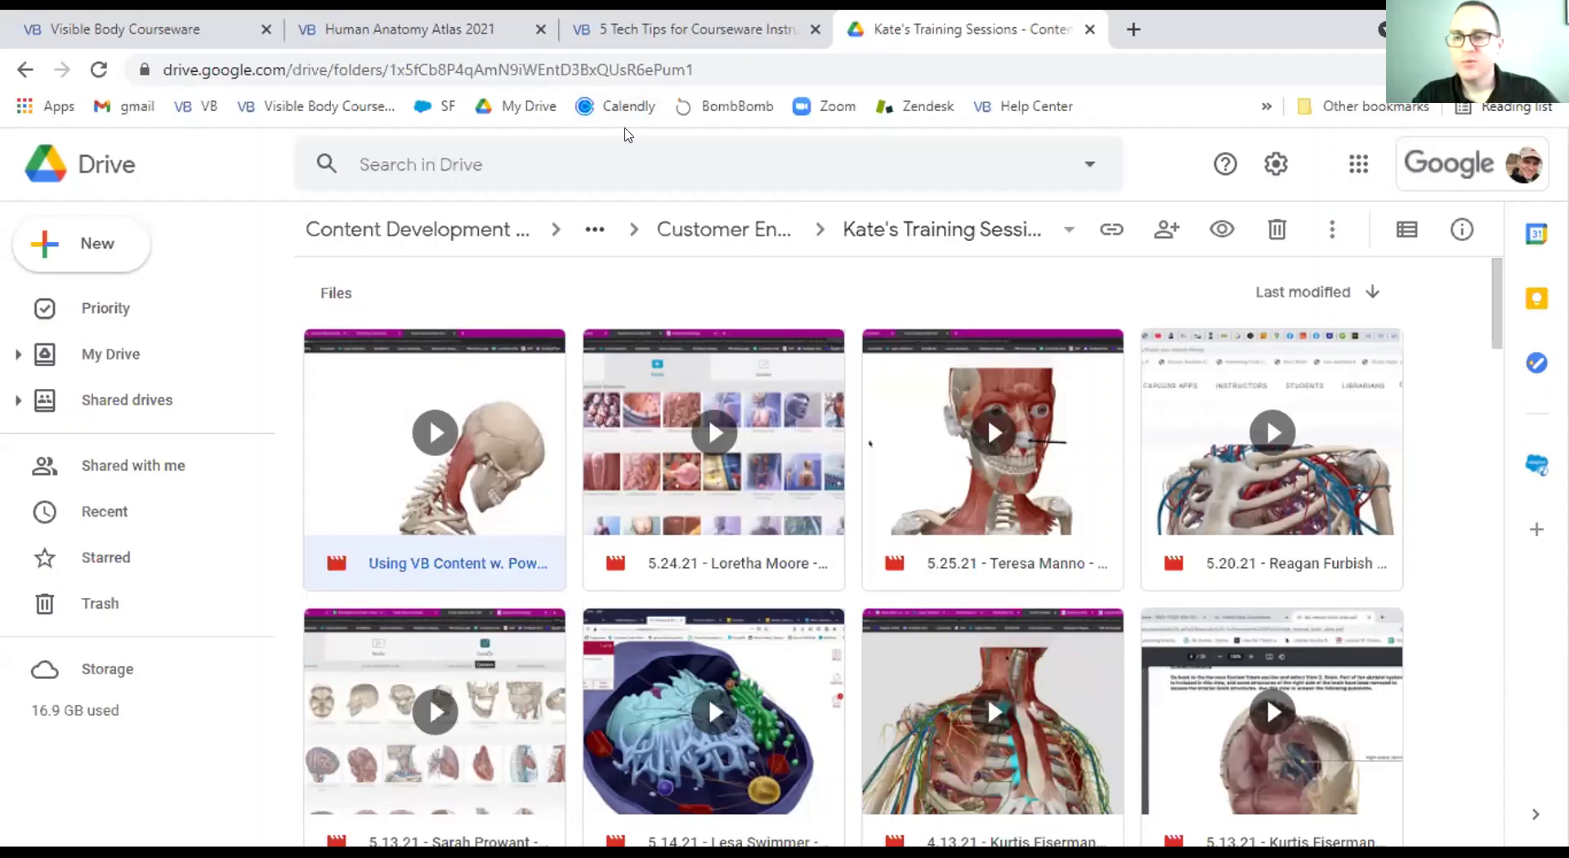
Find section 3 of the tech tips article, on the difference between Visible Body's web and mobile apps.
click(616, 27)
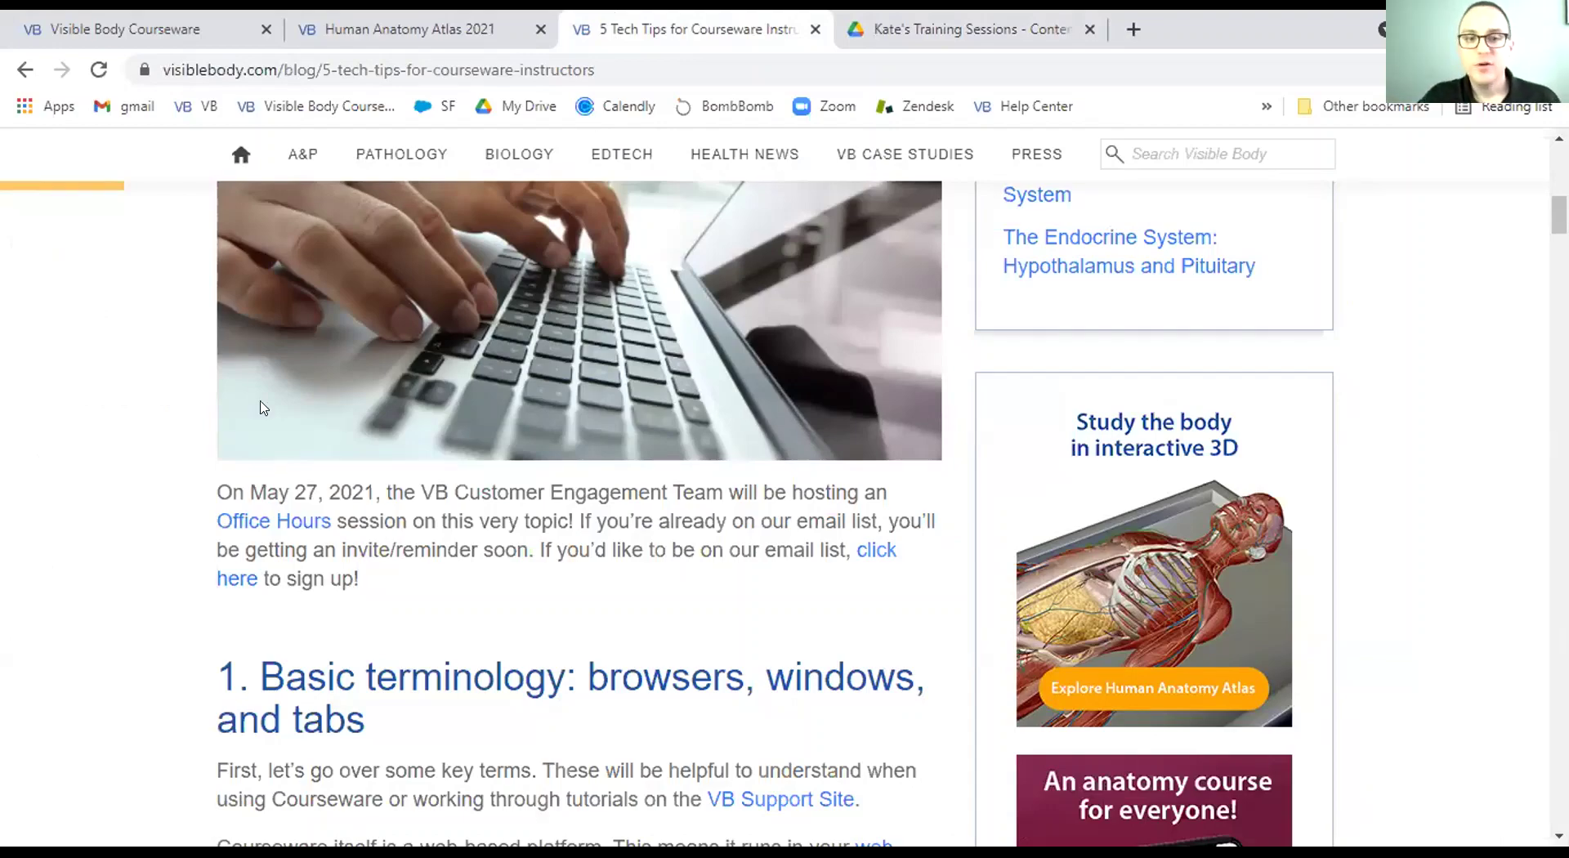
scroll(246, 491, down, 10)
scroll(276, 513, down, 10)
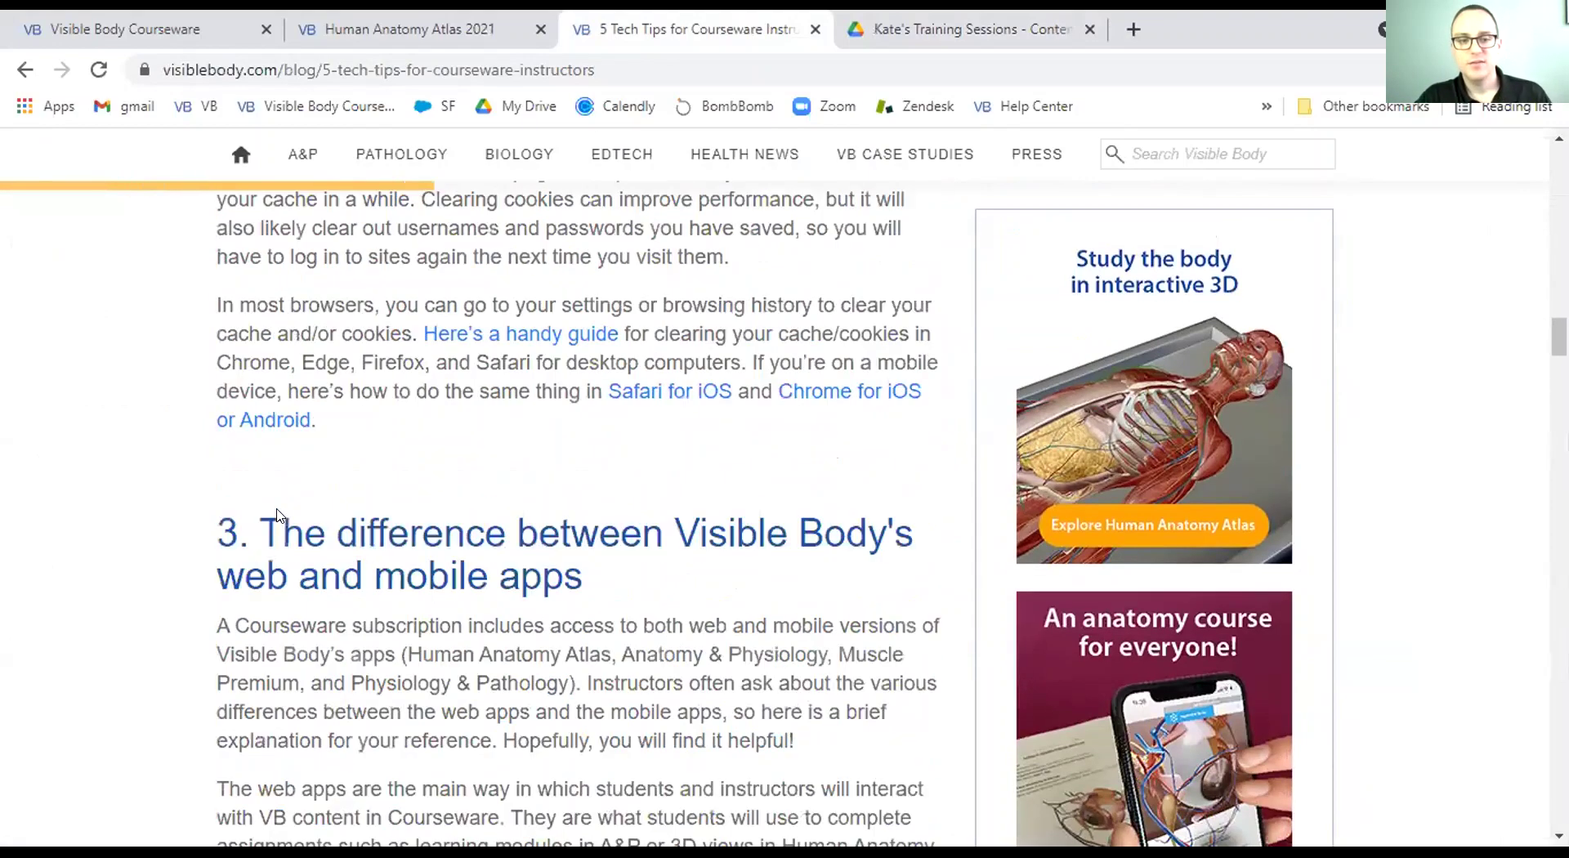
scroll(451, 229, up, 5)
scroll(450, 229, up, 1)
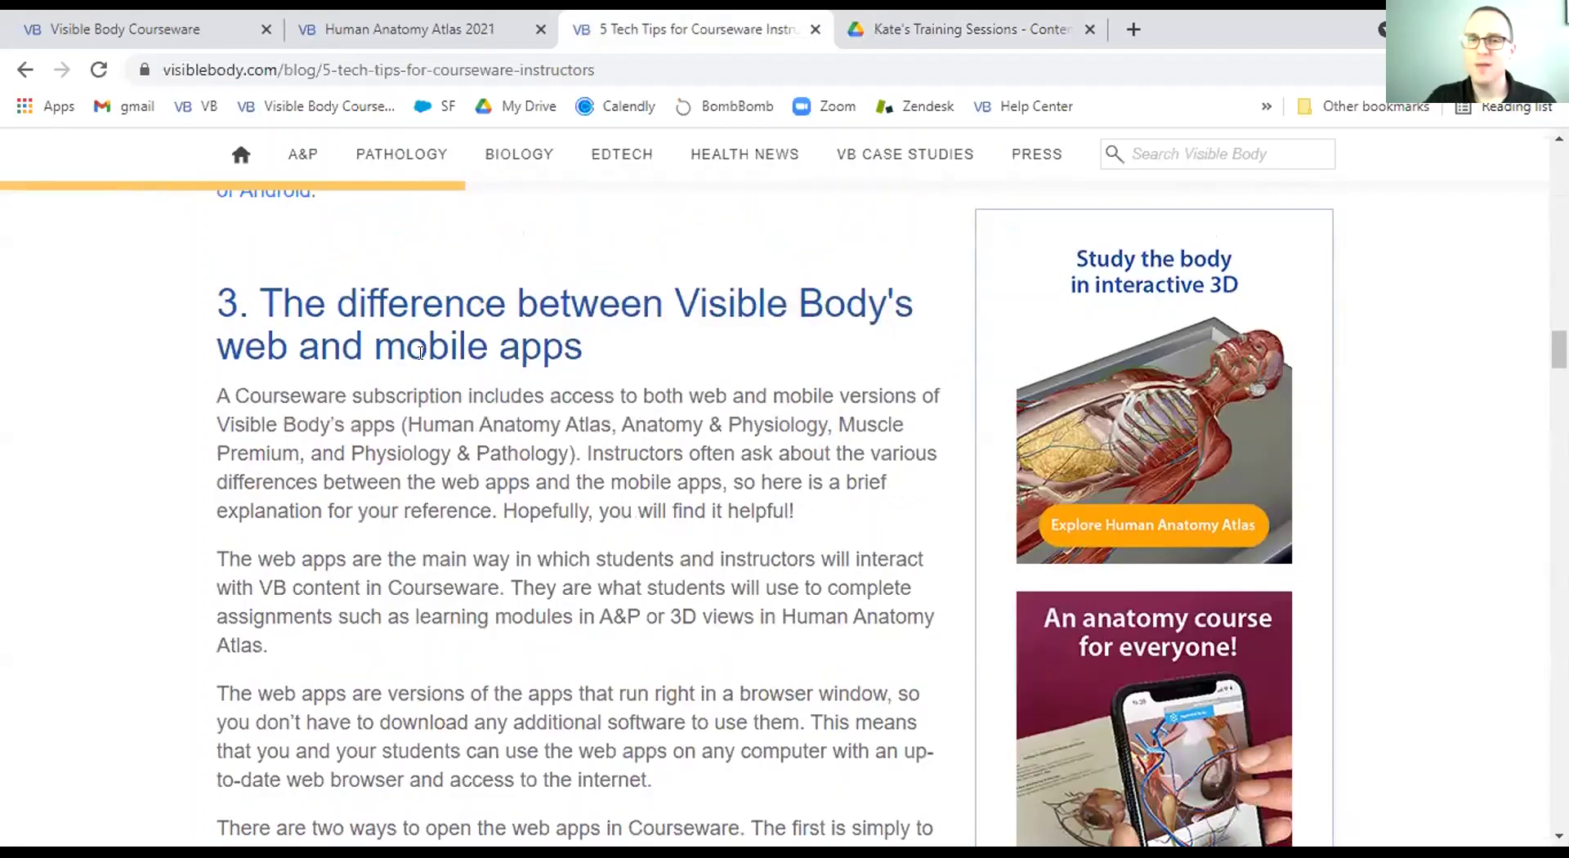
Go to the Courseware course's My Apps page, launch the Anatomy & Physiology web app, and close the page it opens in.
click(237, 29)
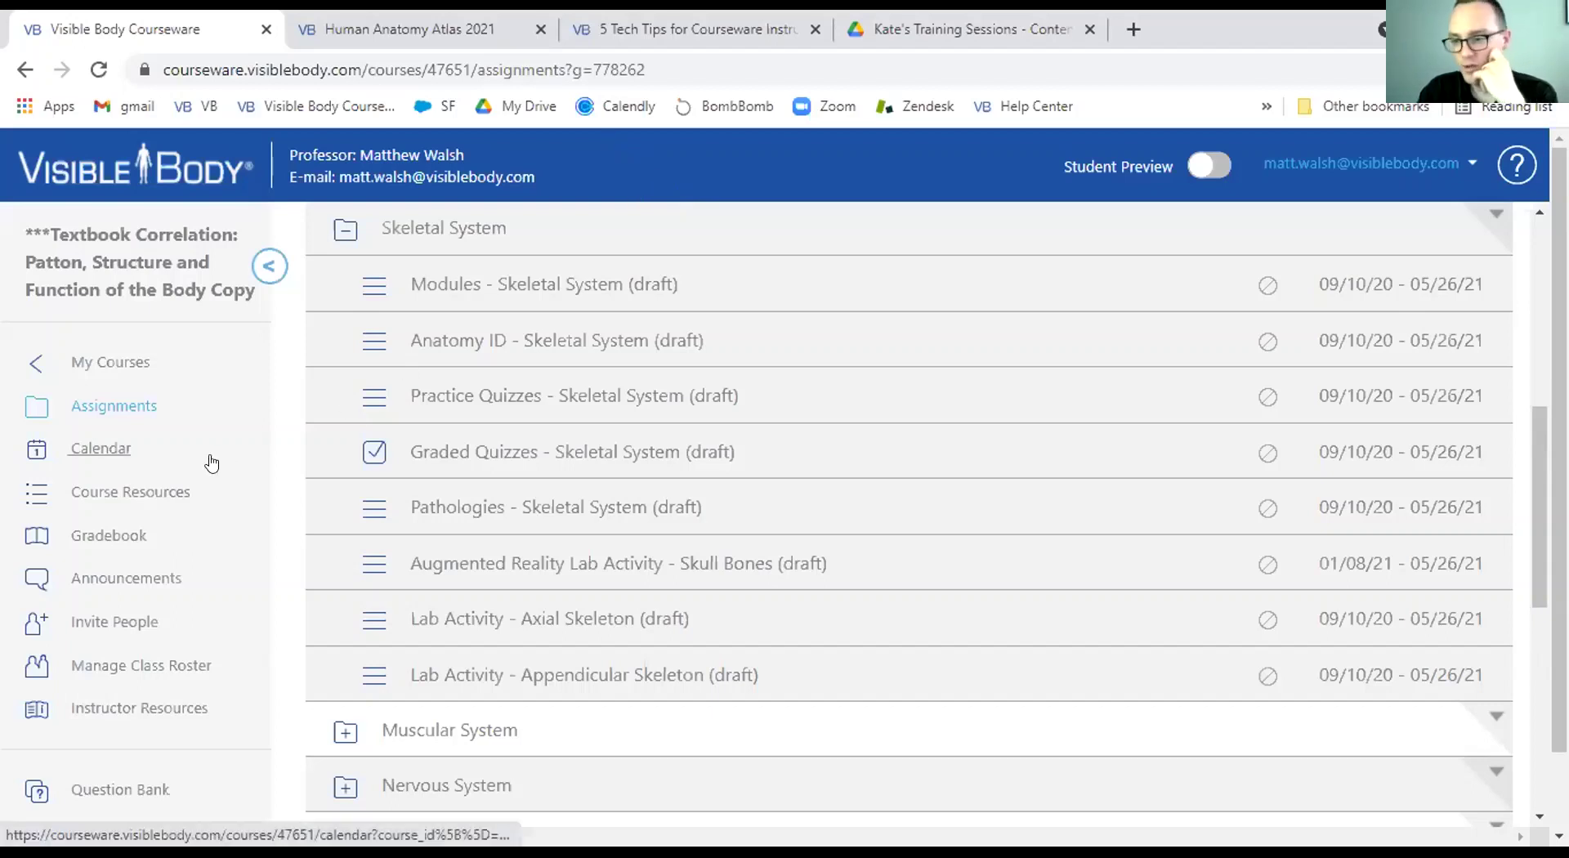
scroll(164, 514, down, 2)
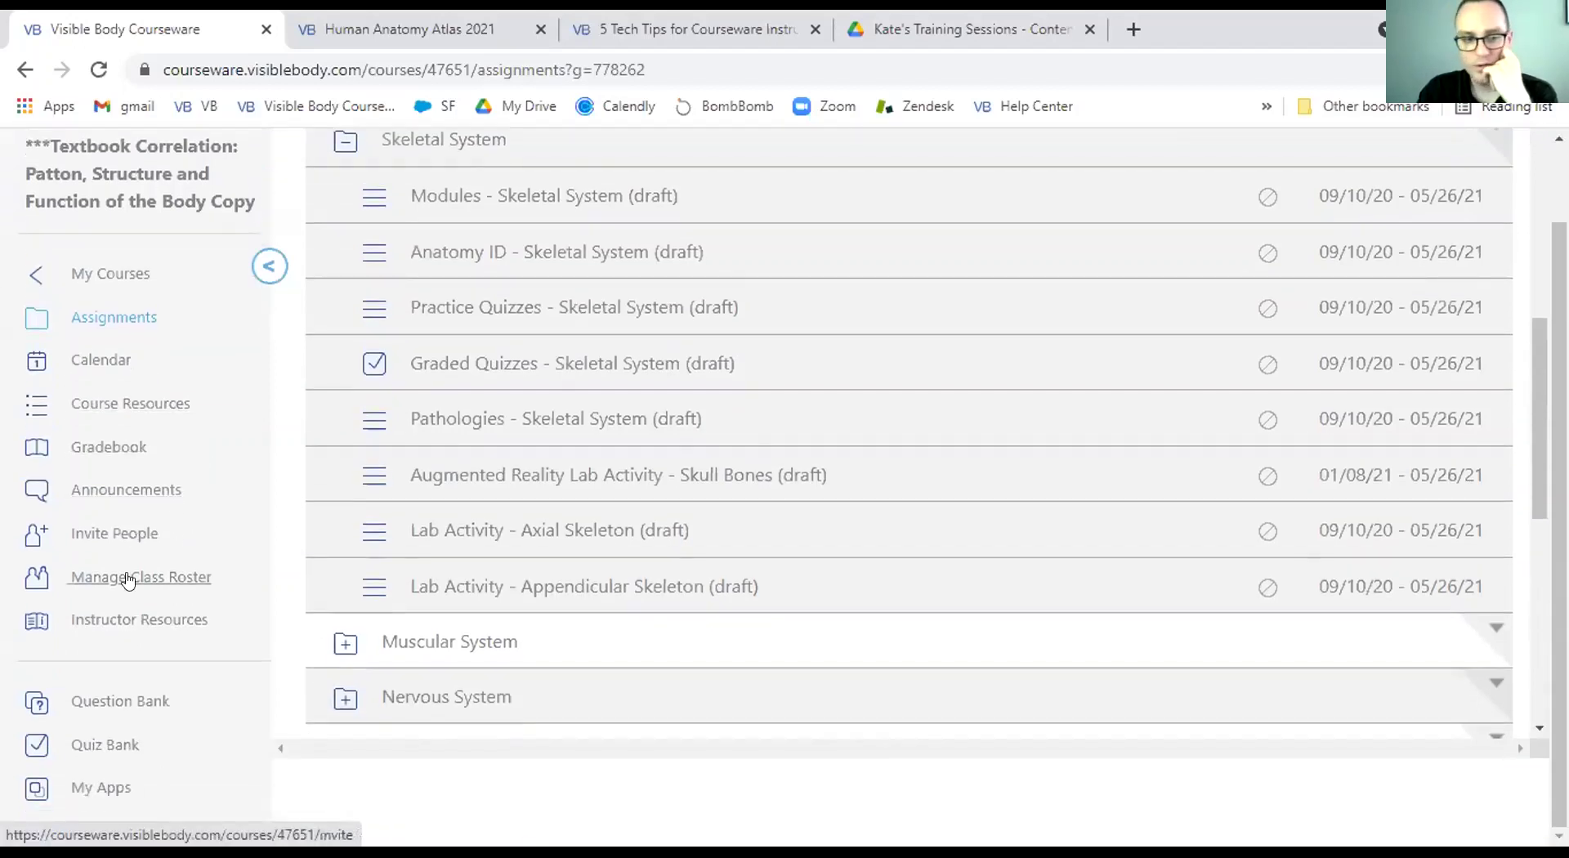
click(102, 788)
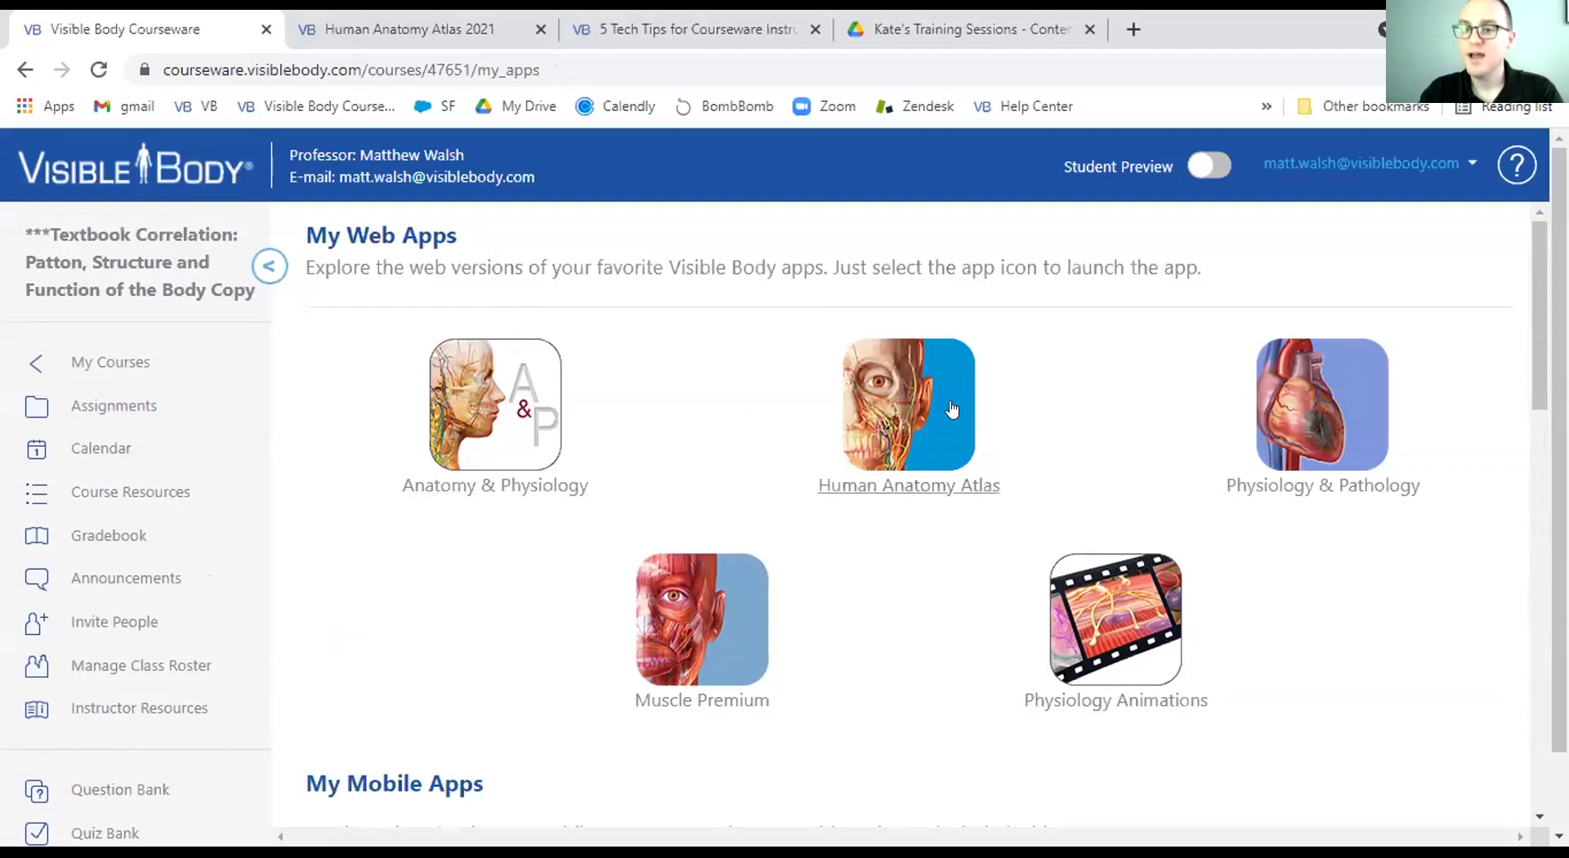
click(495, 394)
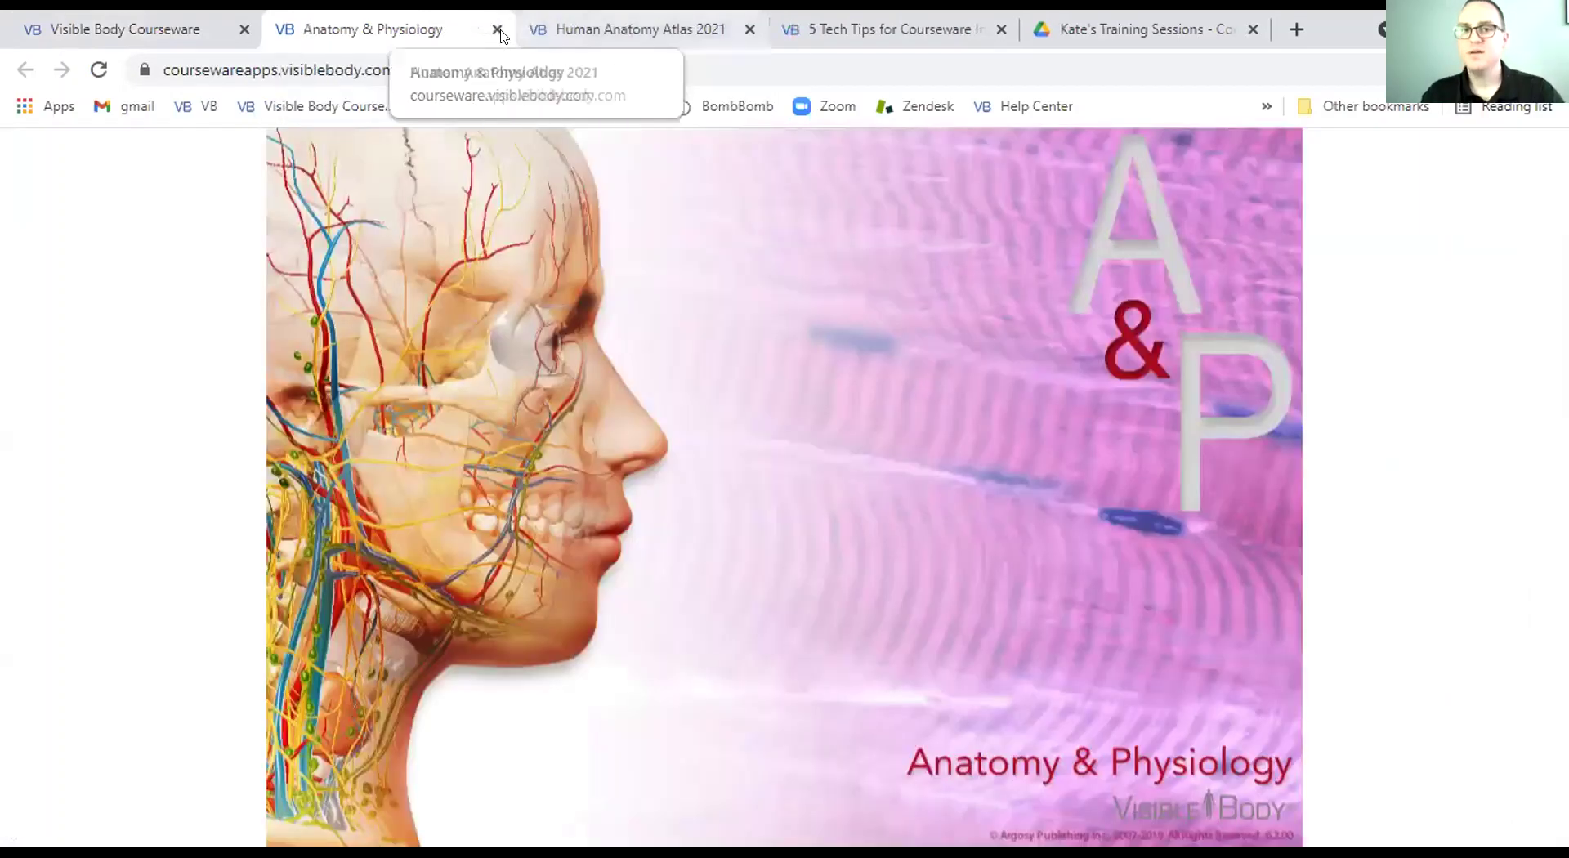
click(497, 30)
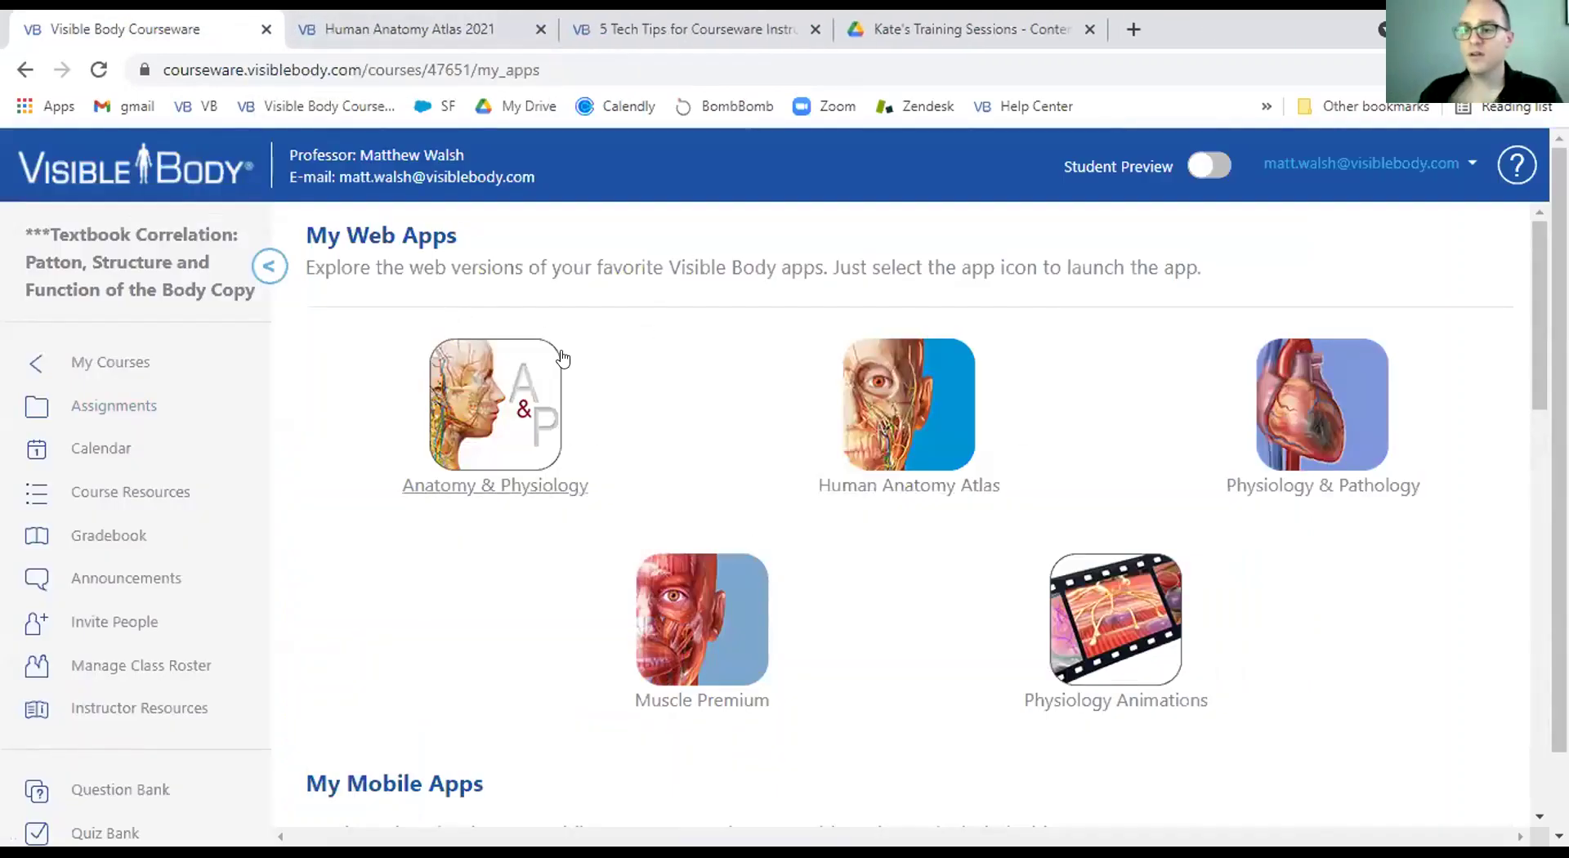
Open the Modules - Integumentary System (draft) assignment from the Skin and Membranes folder in the course assignments.
click(153, 406)
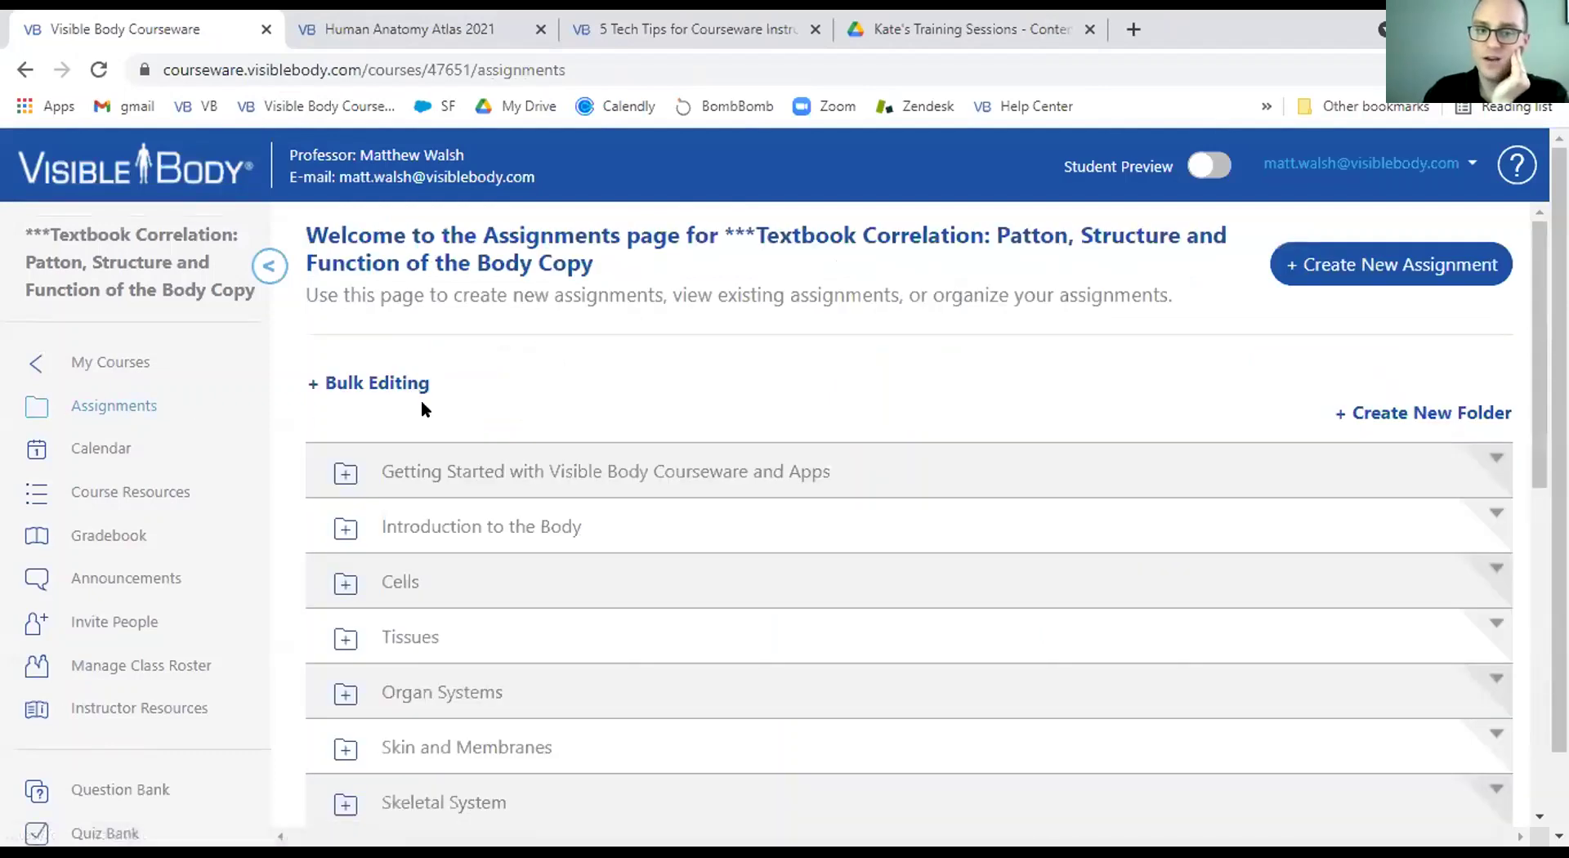
scroll(425, 404, down, 3)
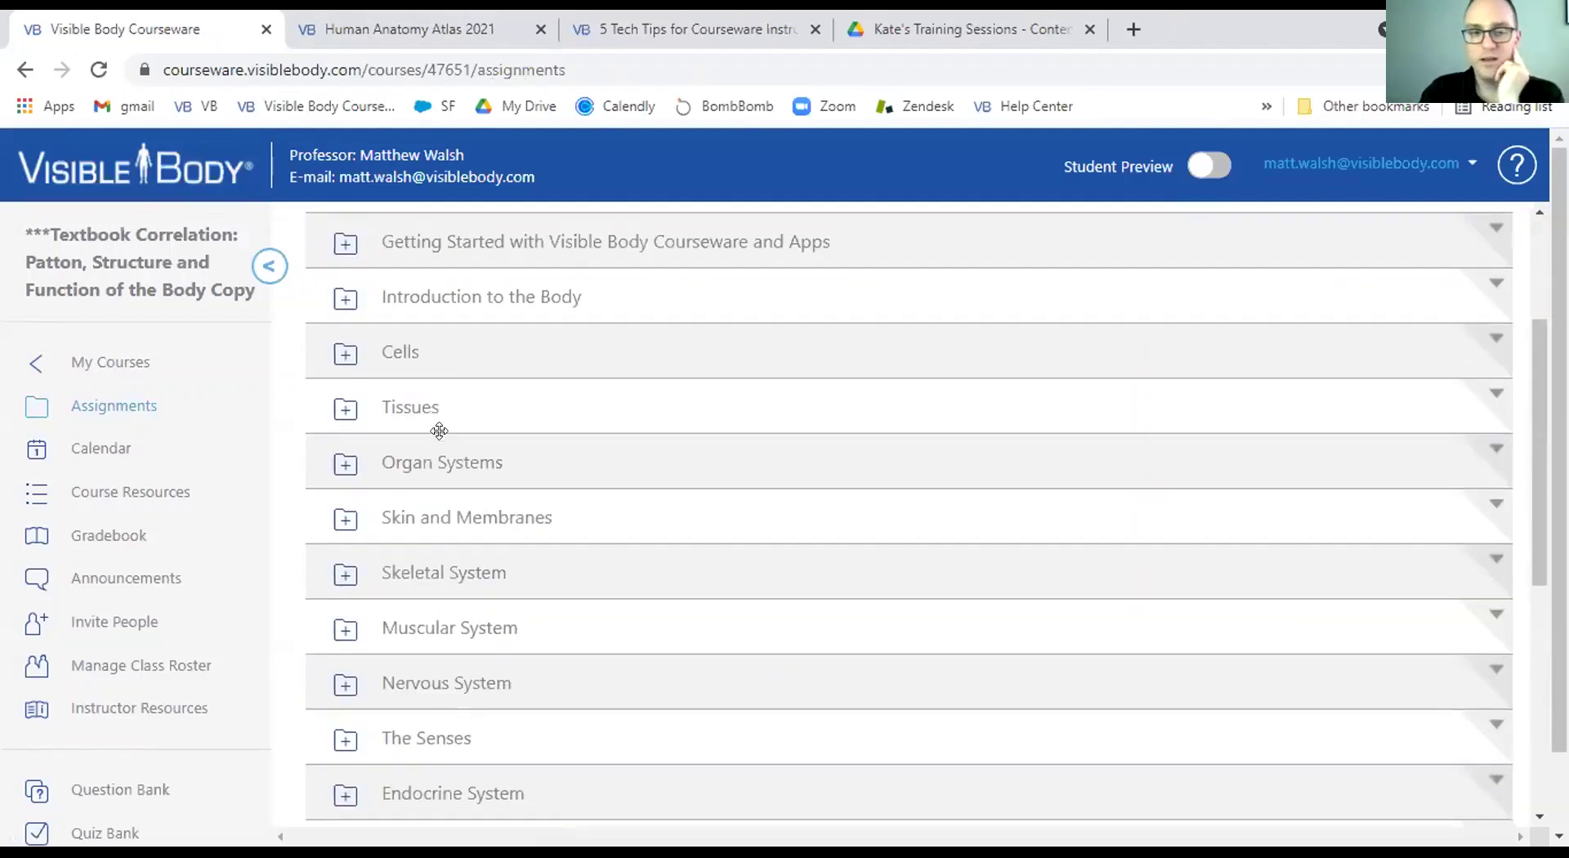
click(456, 519)
scroll(457, 525, down, 4)
scroll(457, 525, up, 3)
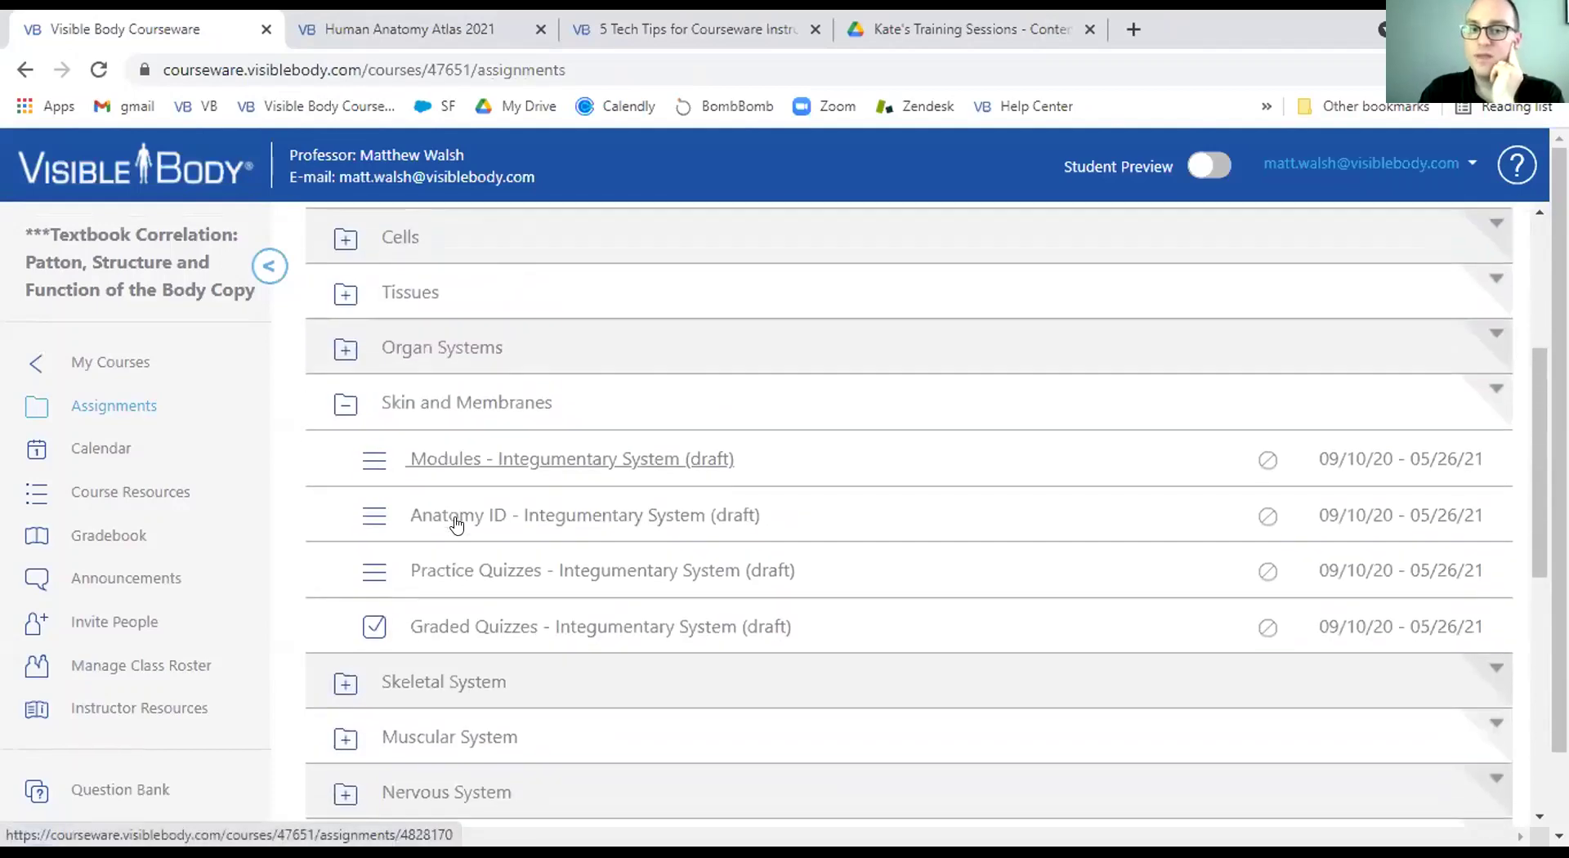
click(513, 458)
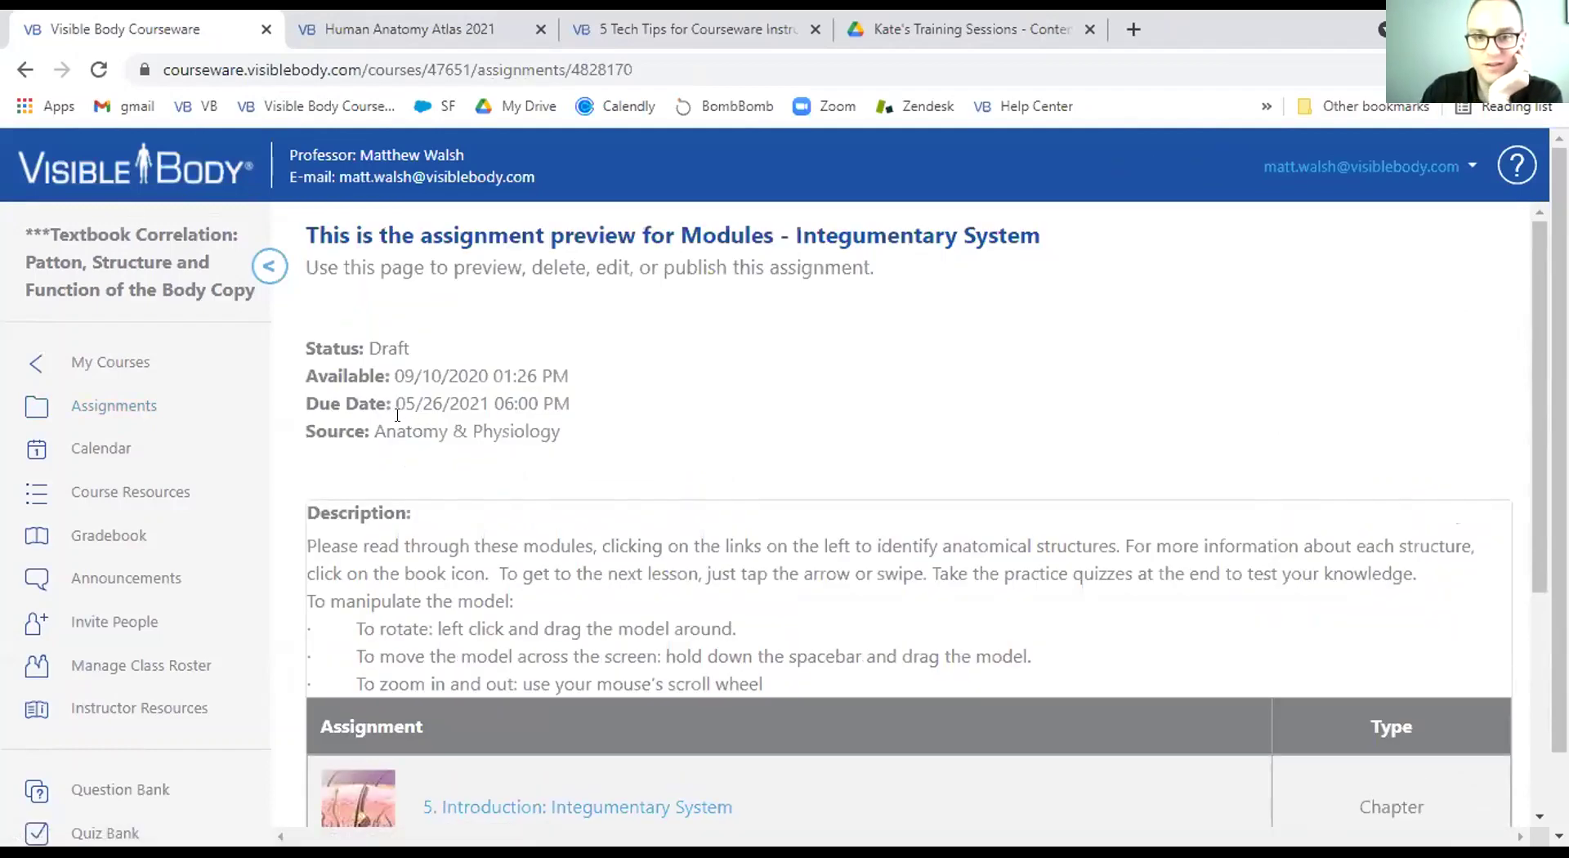
Review the assignment preview, highlighting its title and then its source app, and look over the assigned chapters.
scroll(397, 415, down, 3)
scroll(397, 414, up, 3)
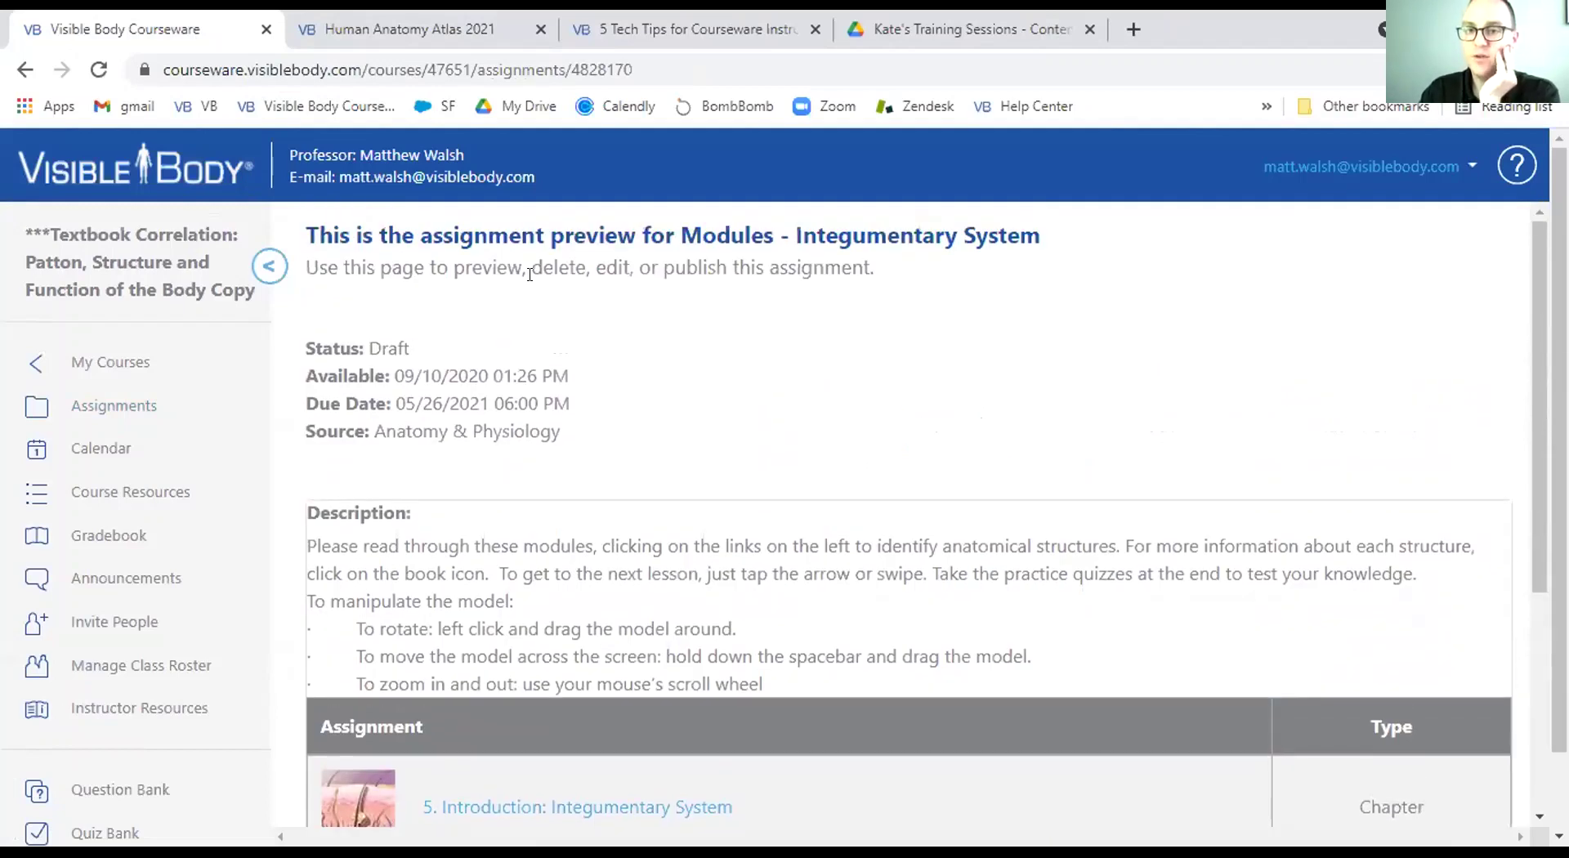
drag(680, 233, 1060, 239)
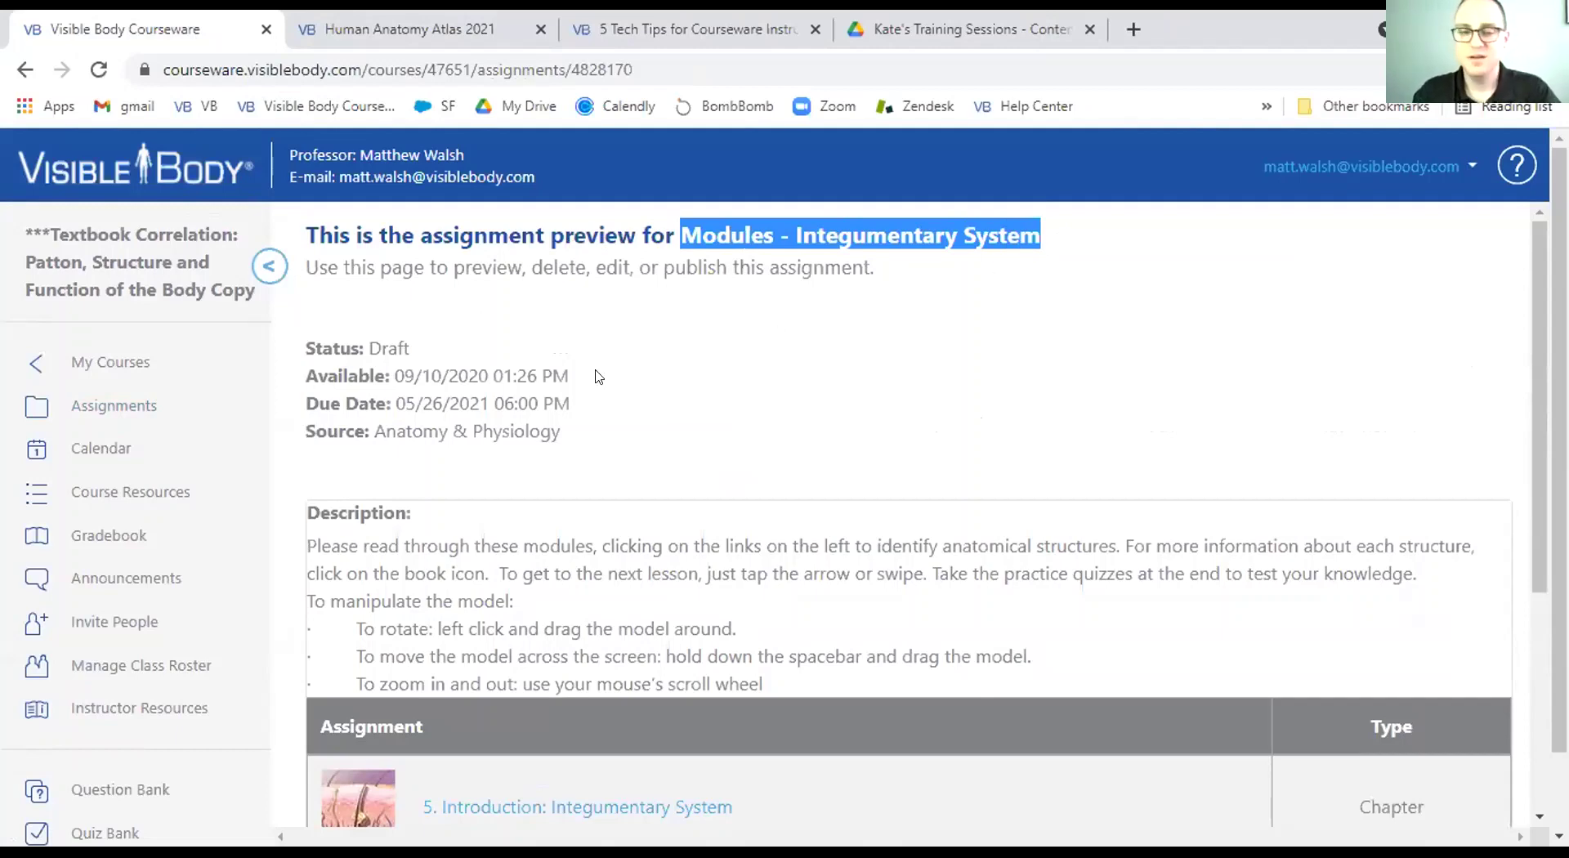
drag(306, 424, 583, 439)
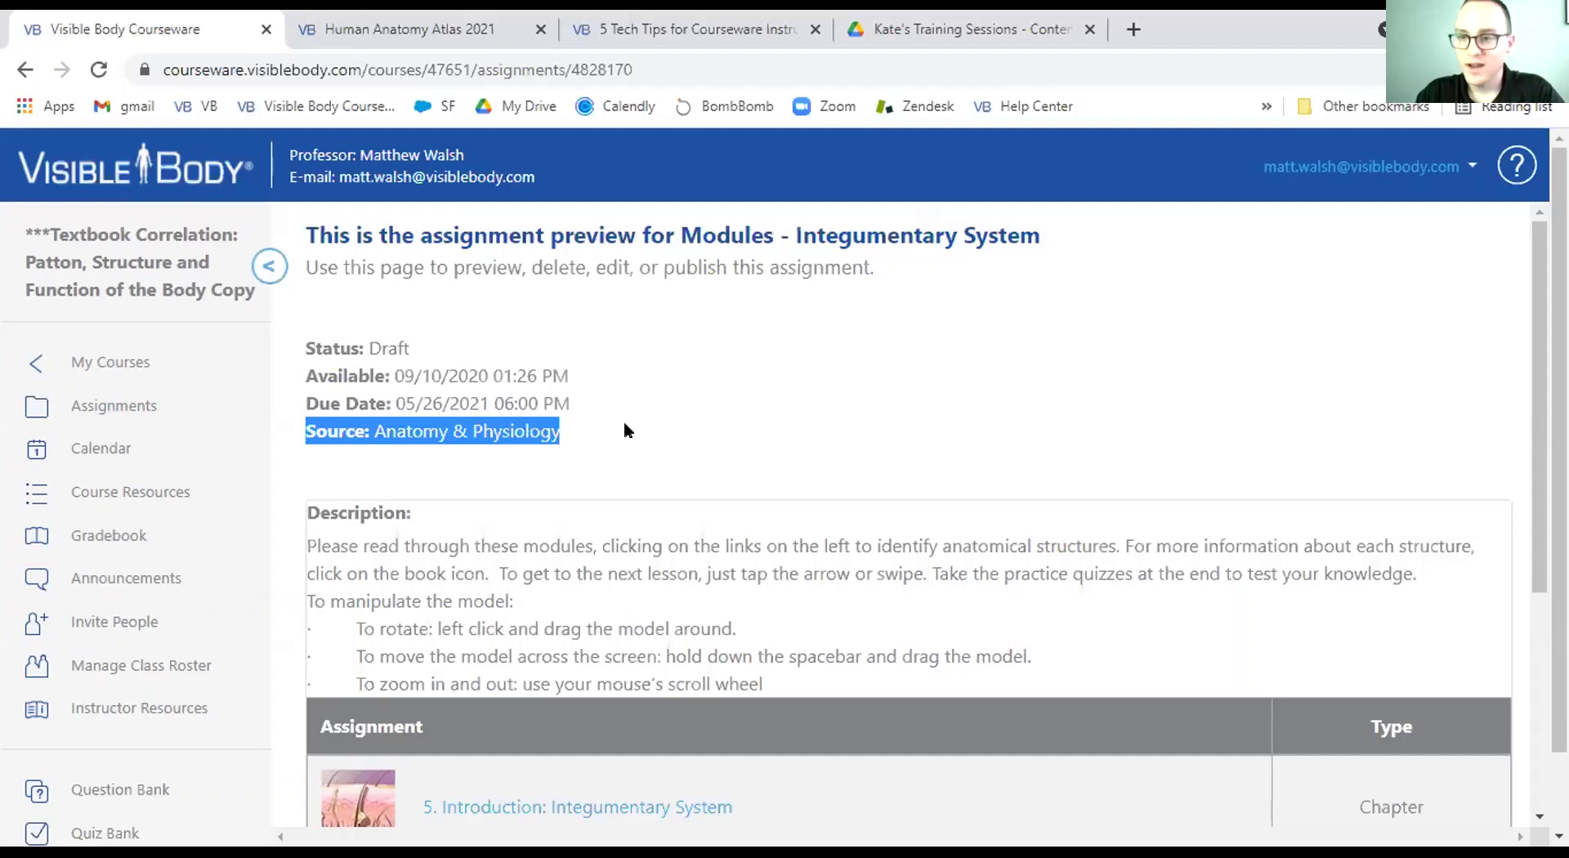
scroll(625, 431, down, 3)
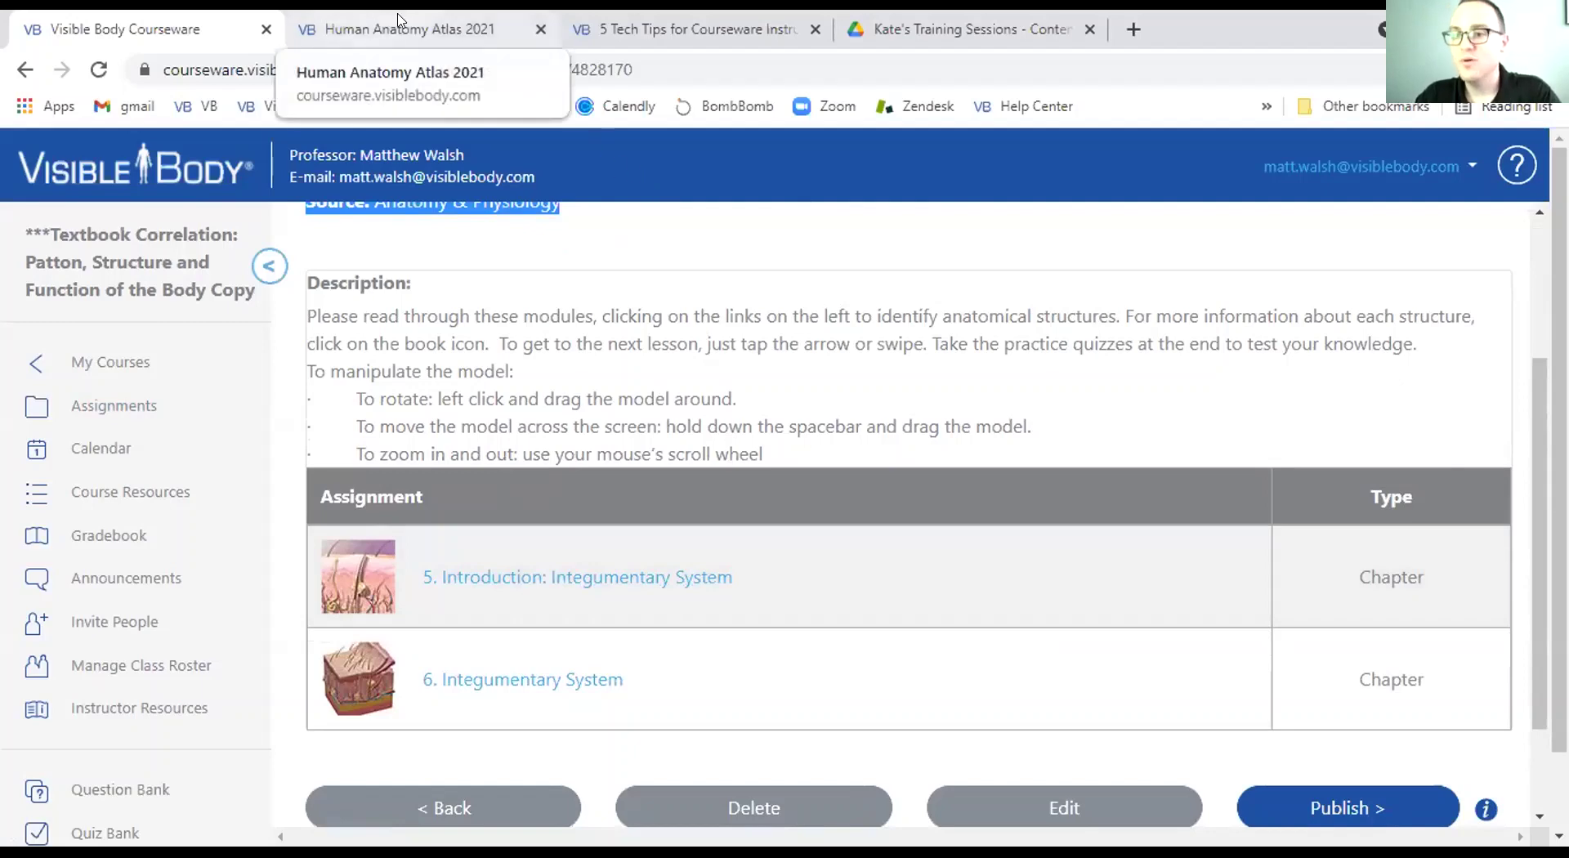
click(549, 319)
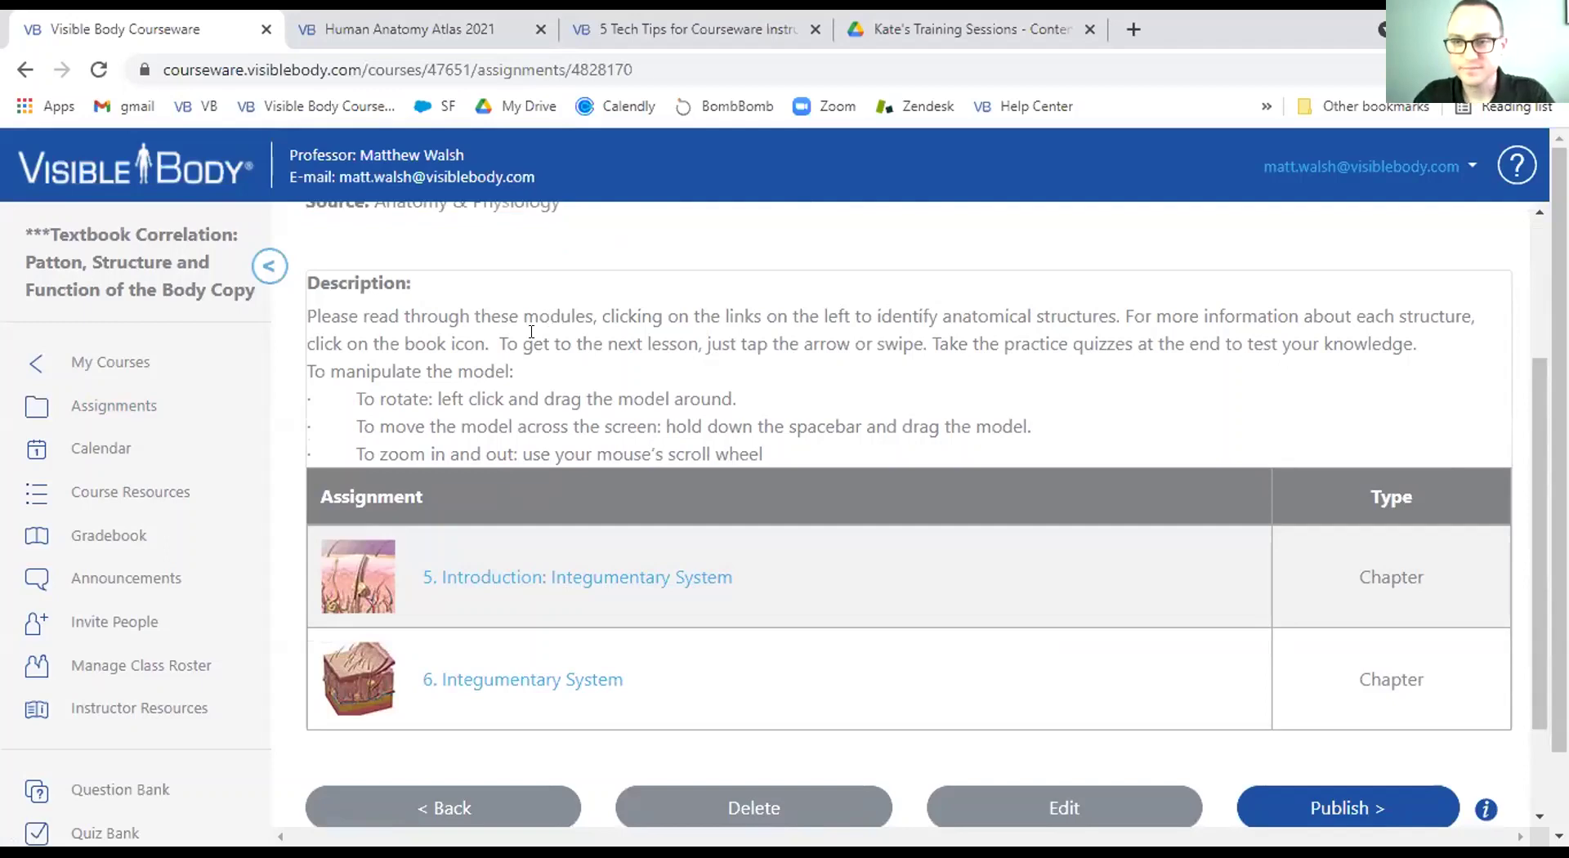
Return to the assignments list, then open My Apps and review the mobile app installation instructions and share links.
click(160, 410)
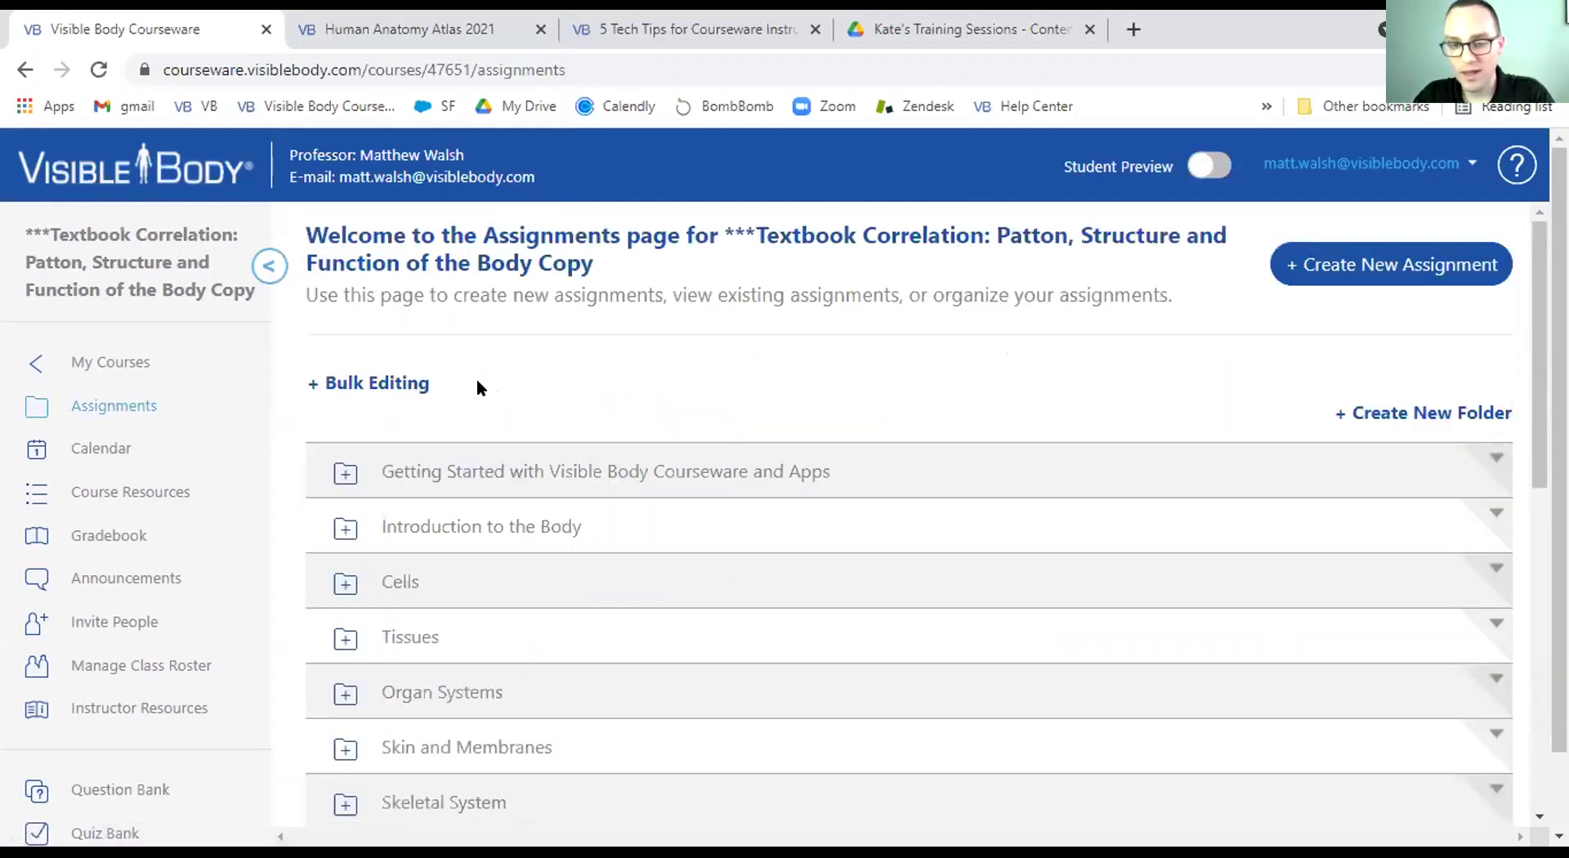
scroll(112, 483, down, 1)
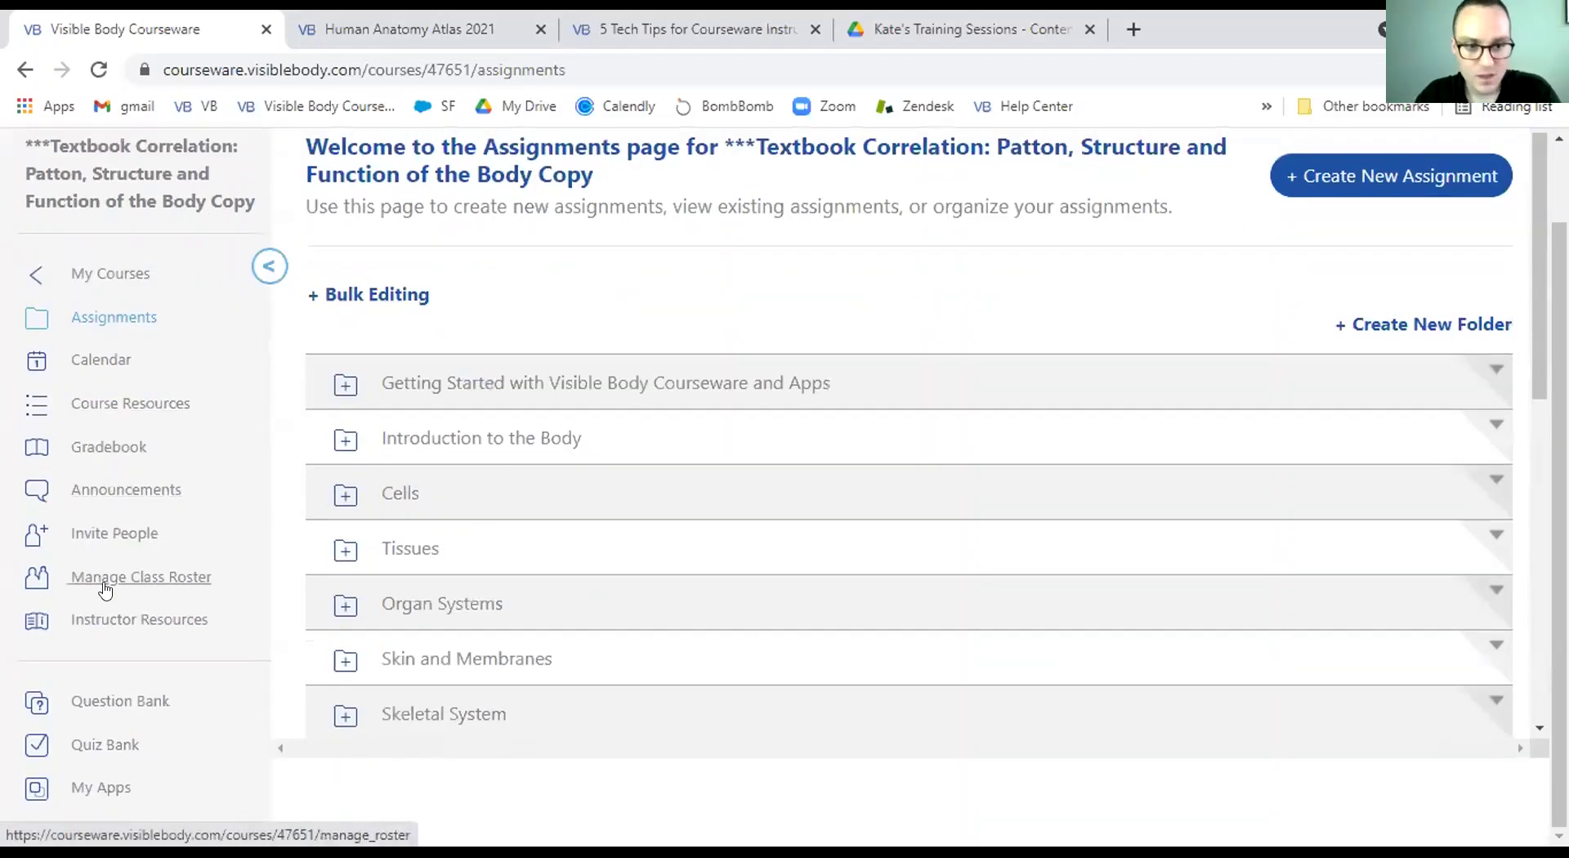
click(82, 790)
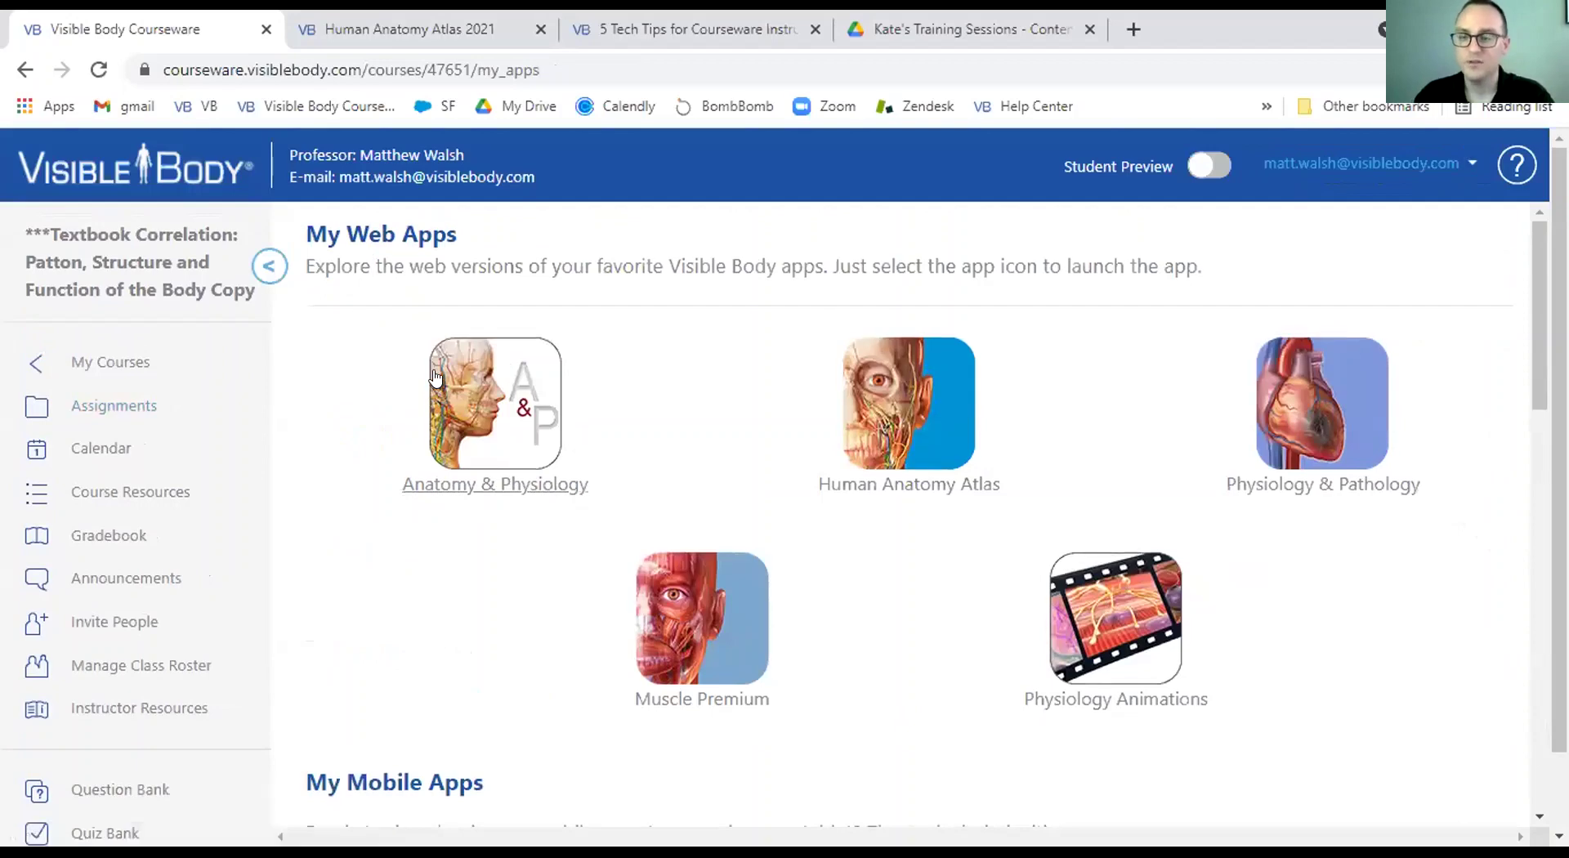
scroll(435, 378, down, 7)
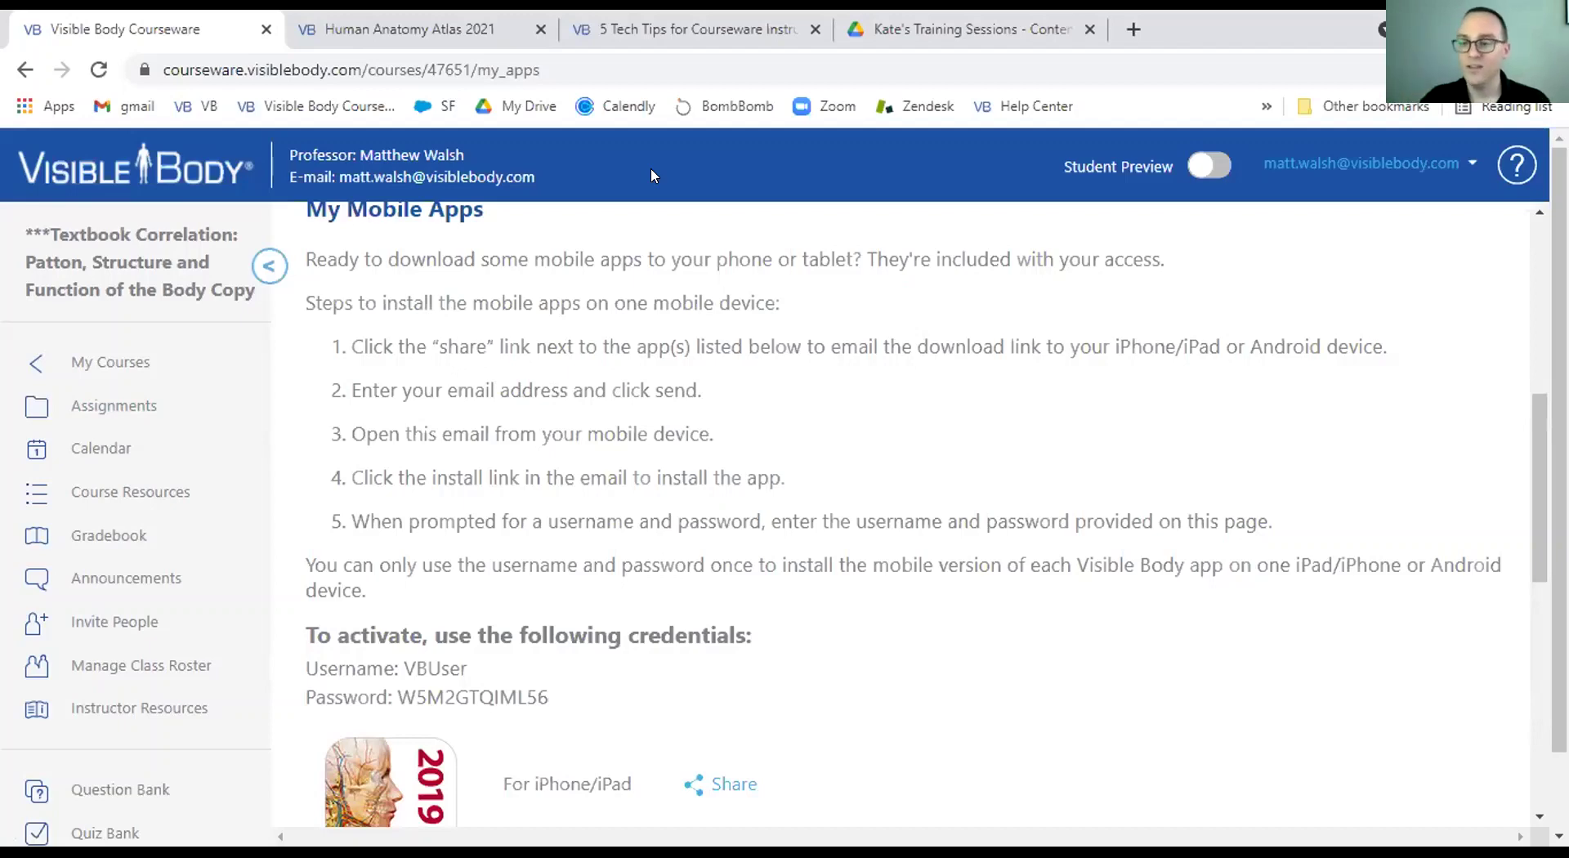
scroll(699, 486, down, 5)
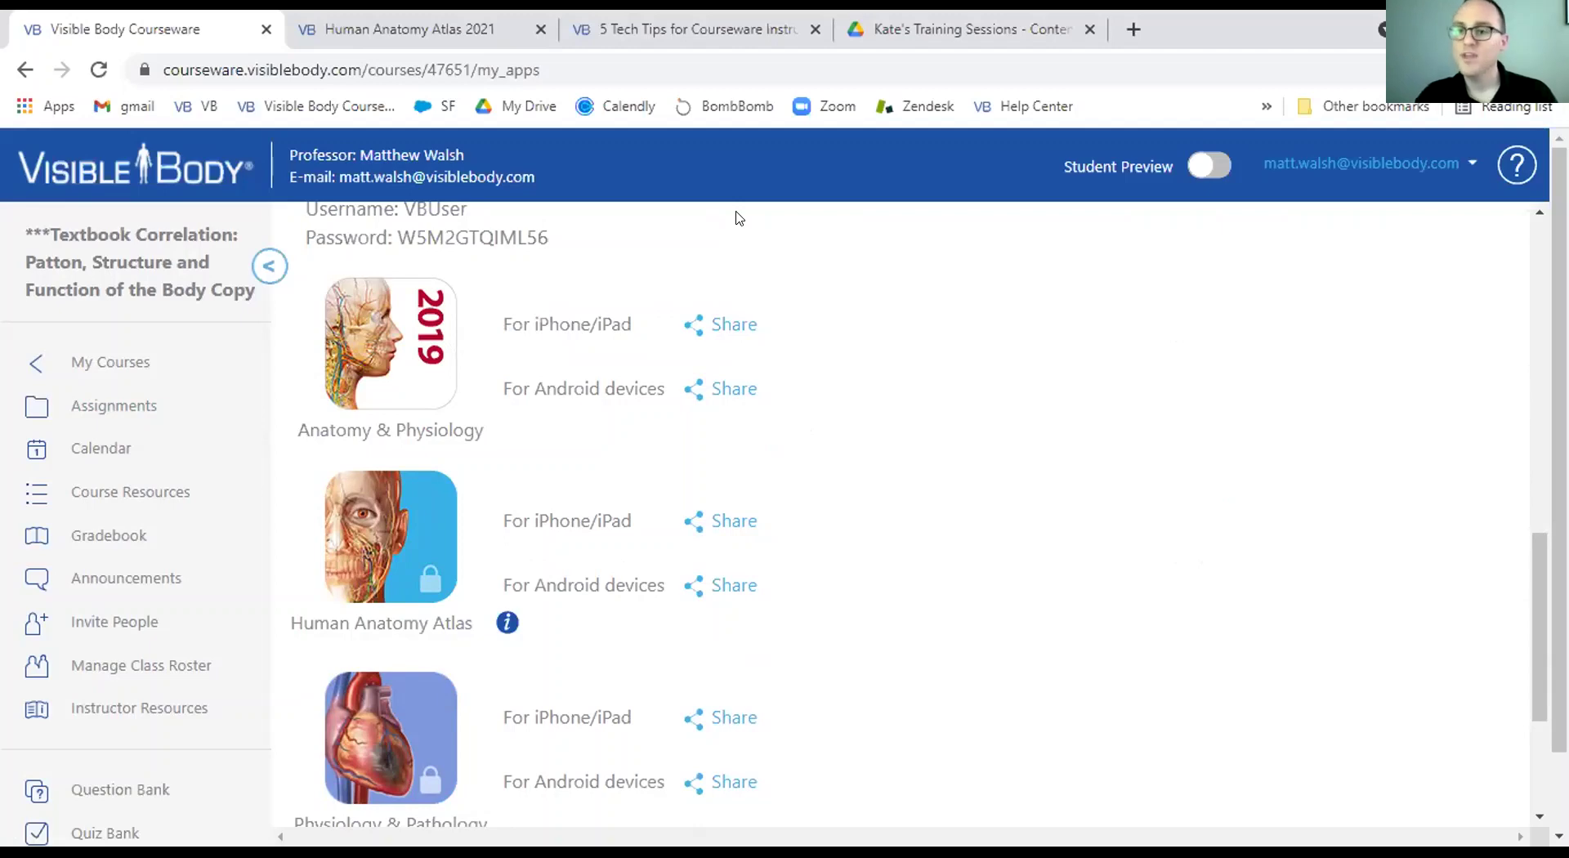
Switch to Human Anatomy Atlas 2021, review all saved tours and favorites in My Library, and return to Views.
click(423, 29)
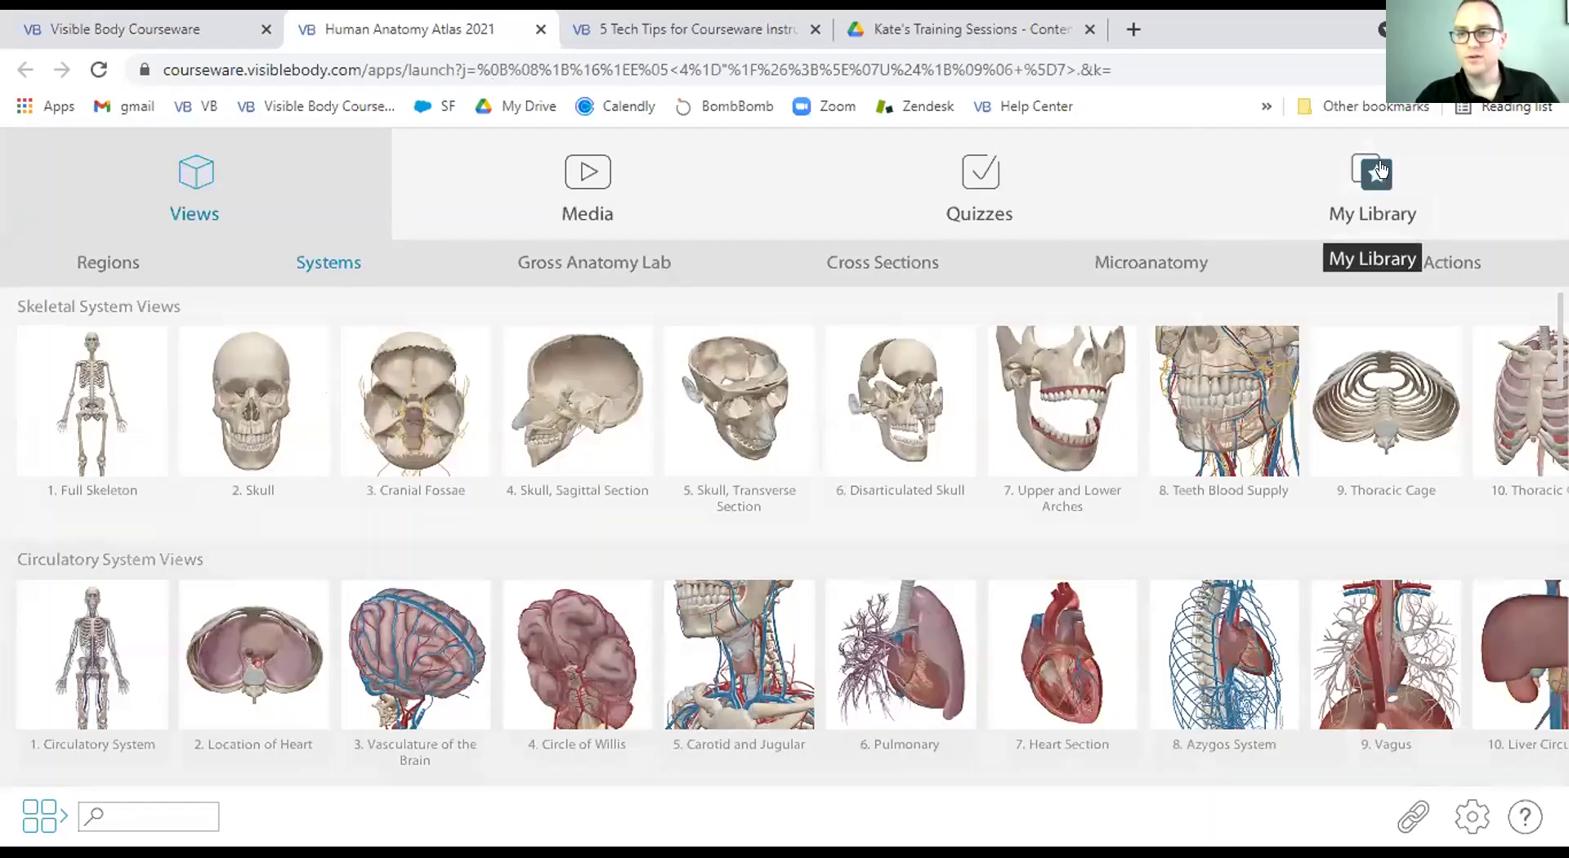
click(1358, 171)
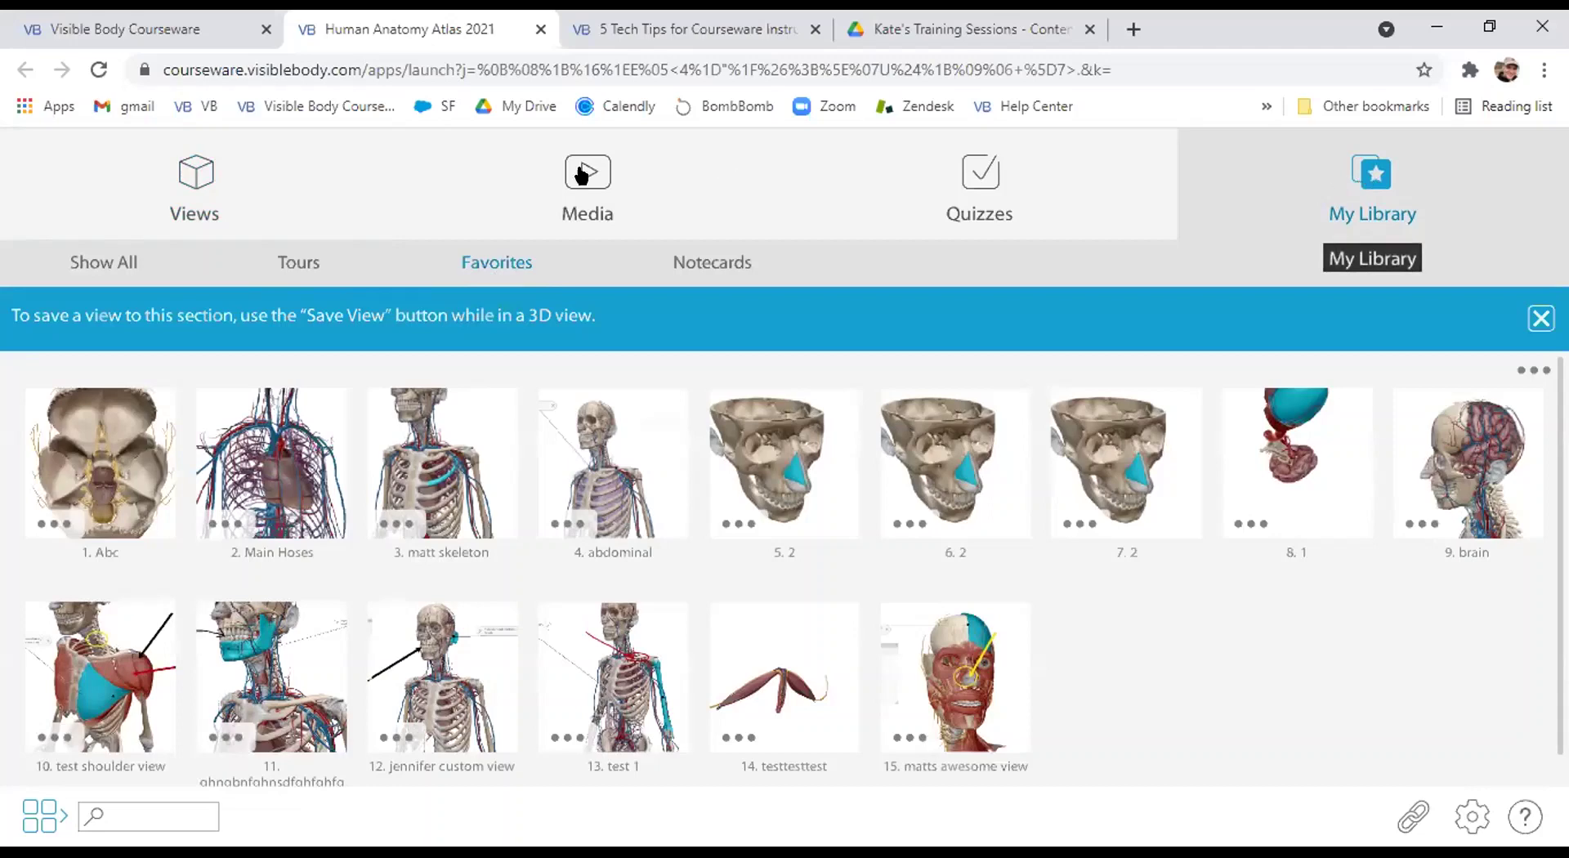
click(115, 261)
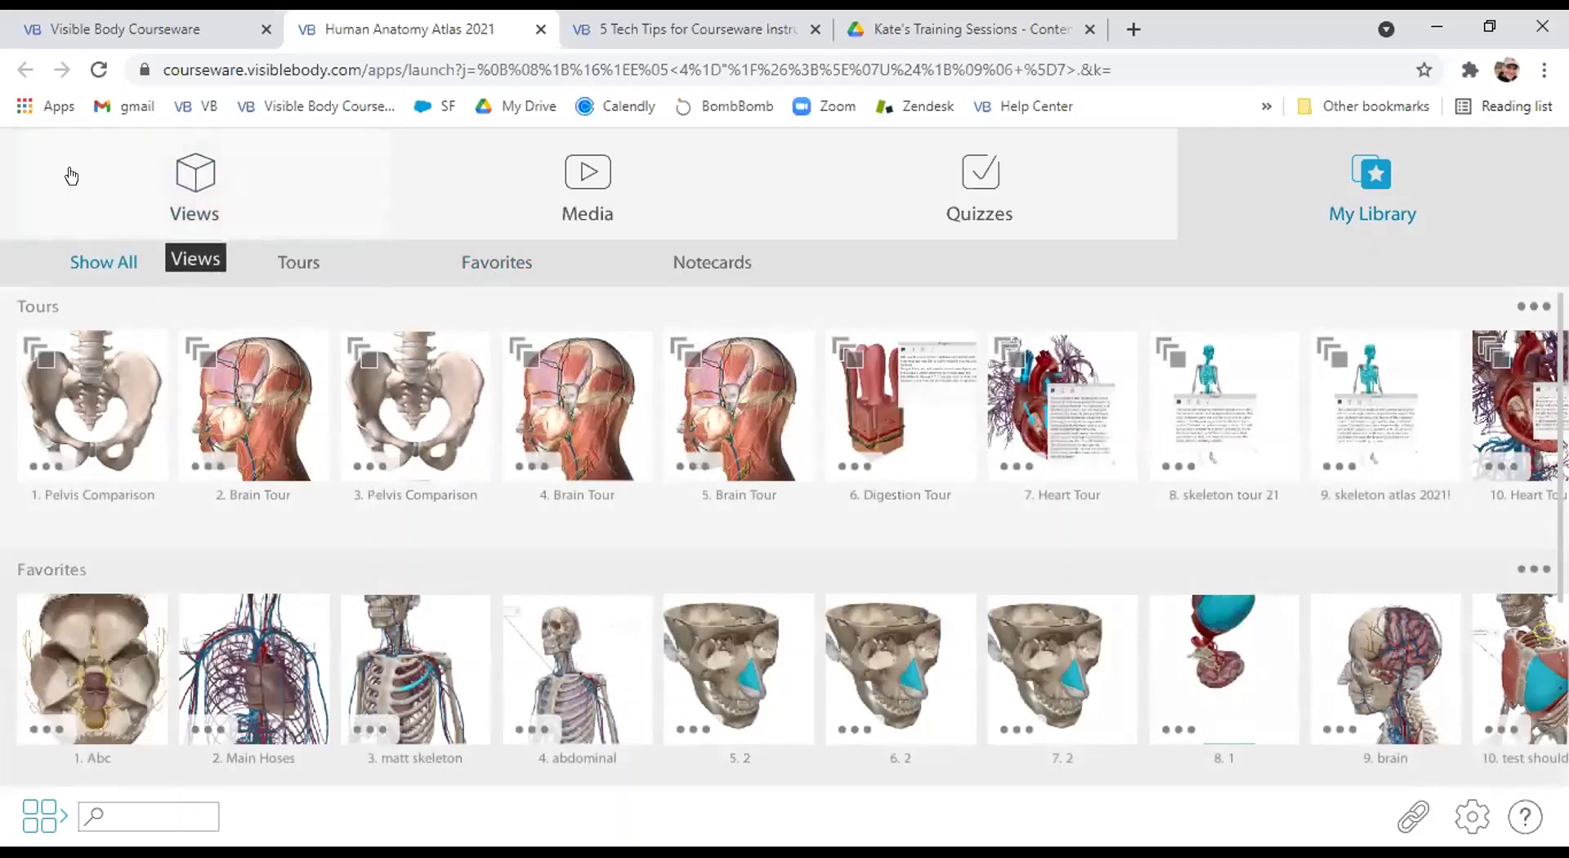
click(205, 172)
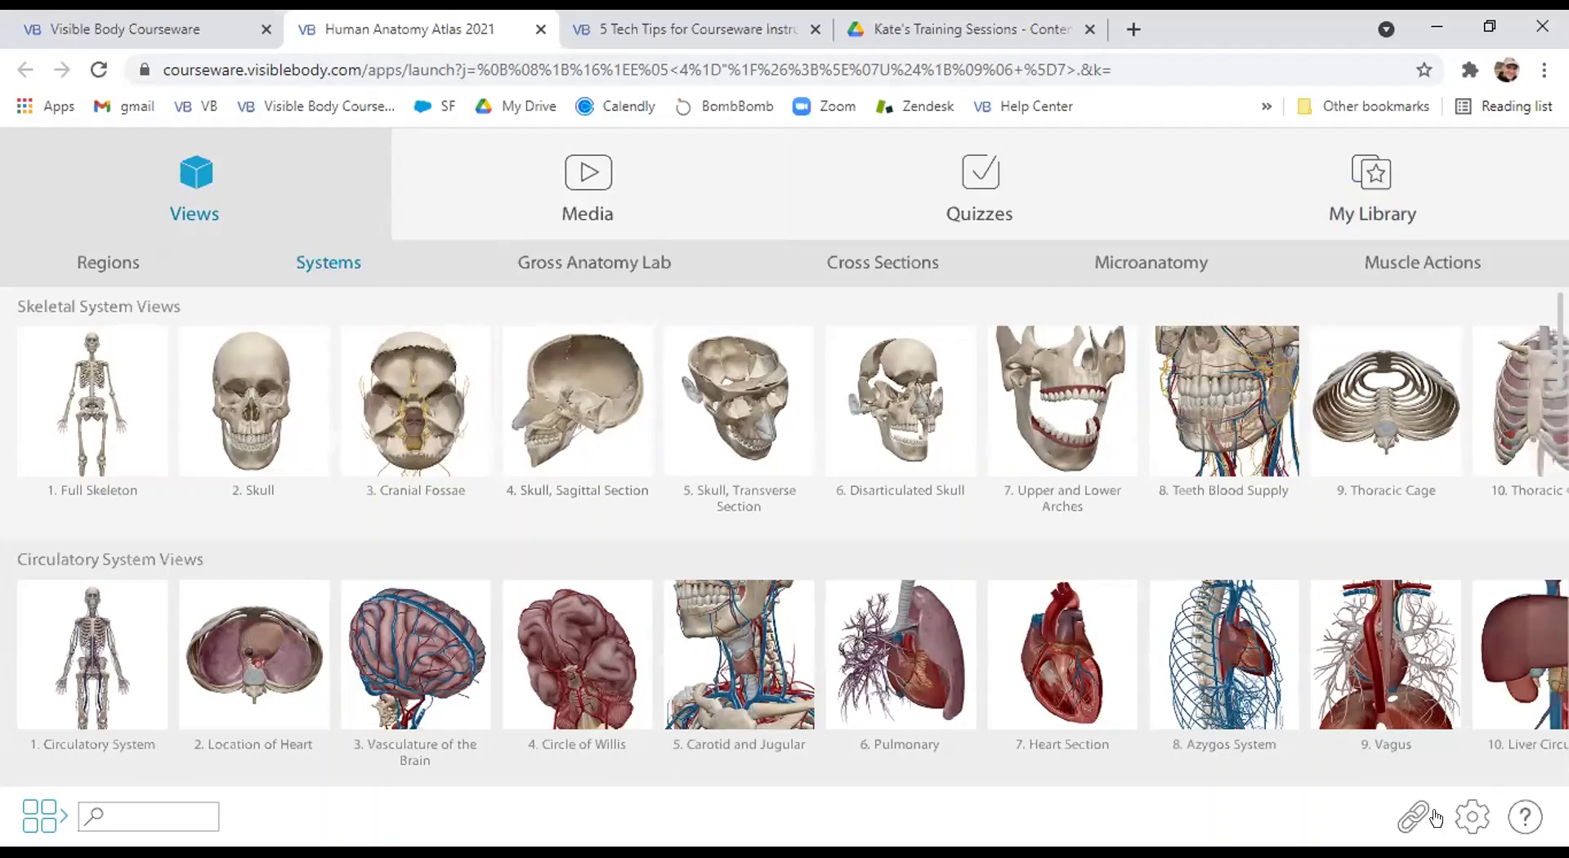
Open the Human Anatomy Atlas settings, look through the options down to Sync Content, and close them.
click(1468, 833)
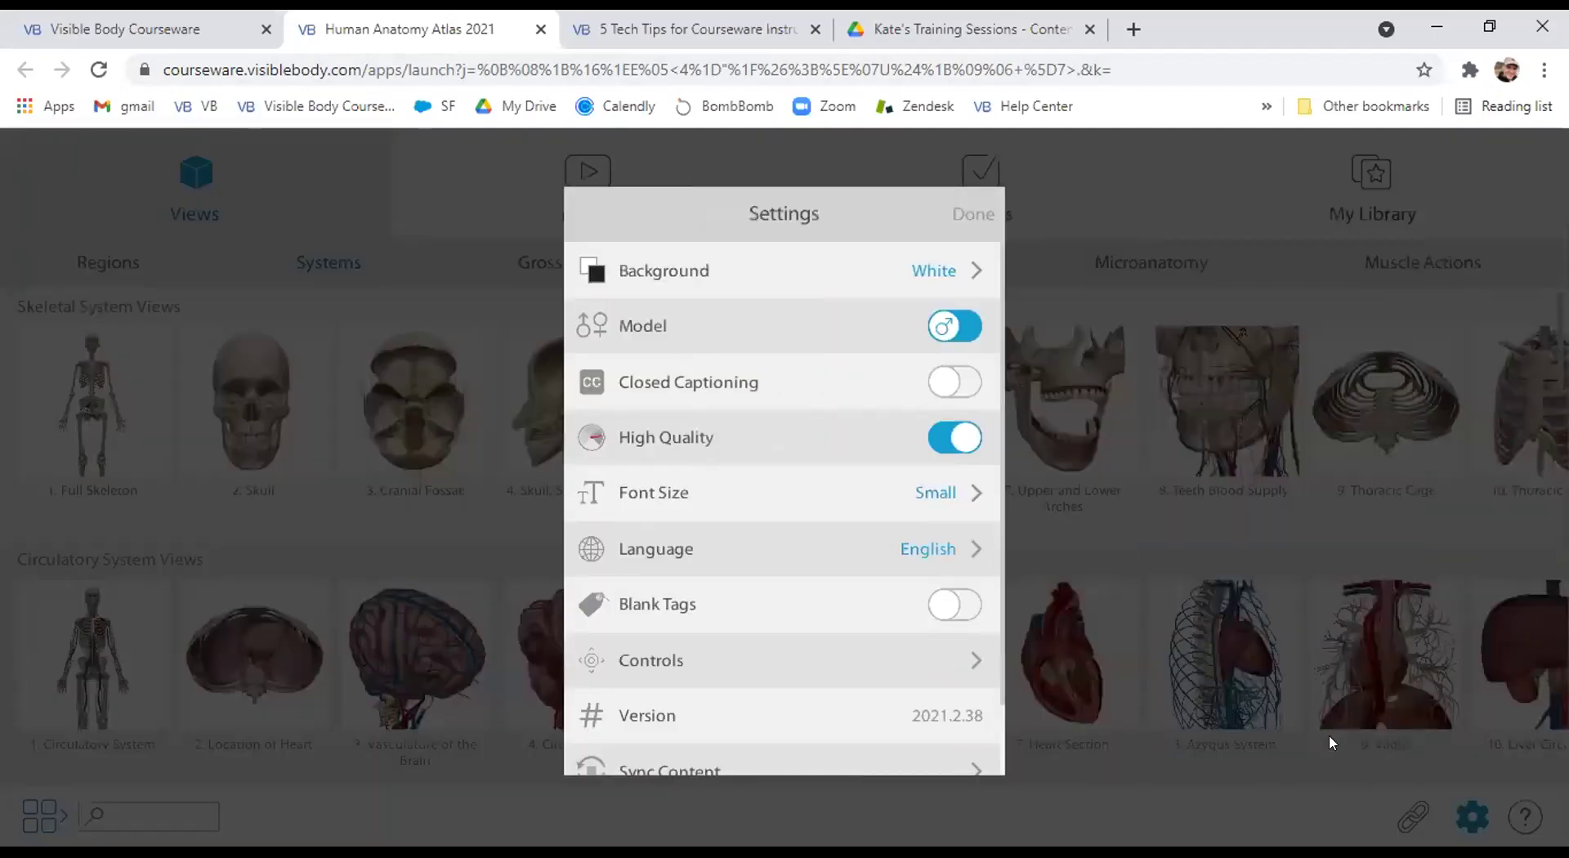
scroll(727, 629, down, 1)
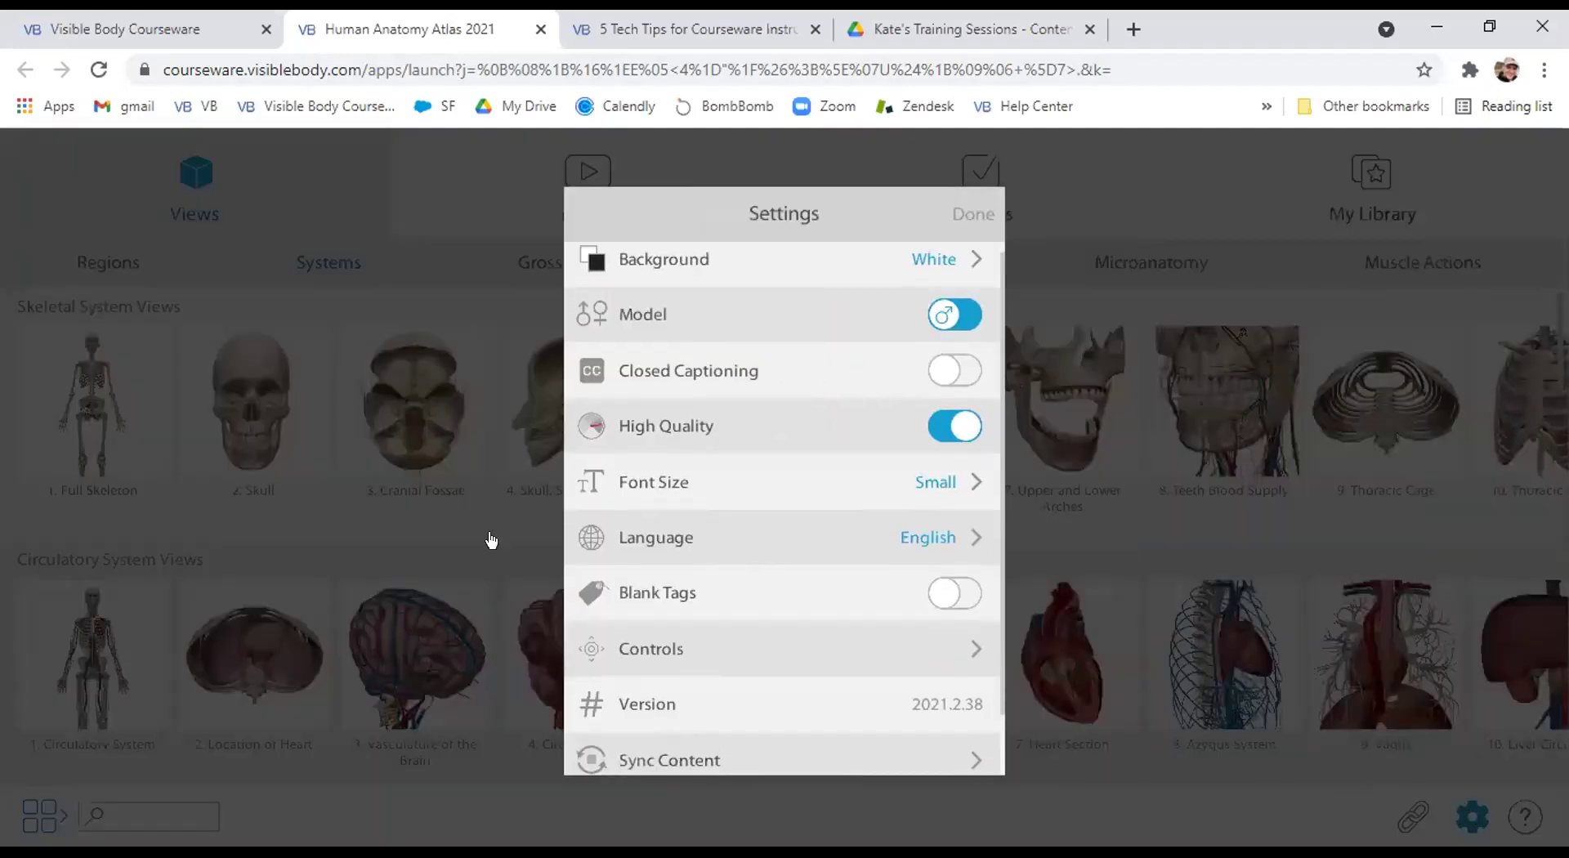
click(431, 257)
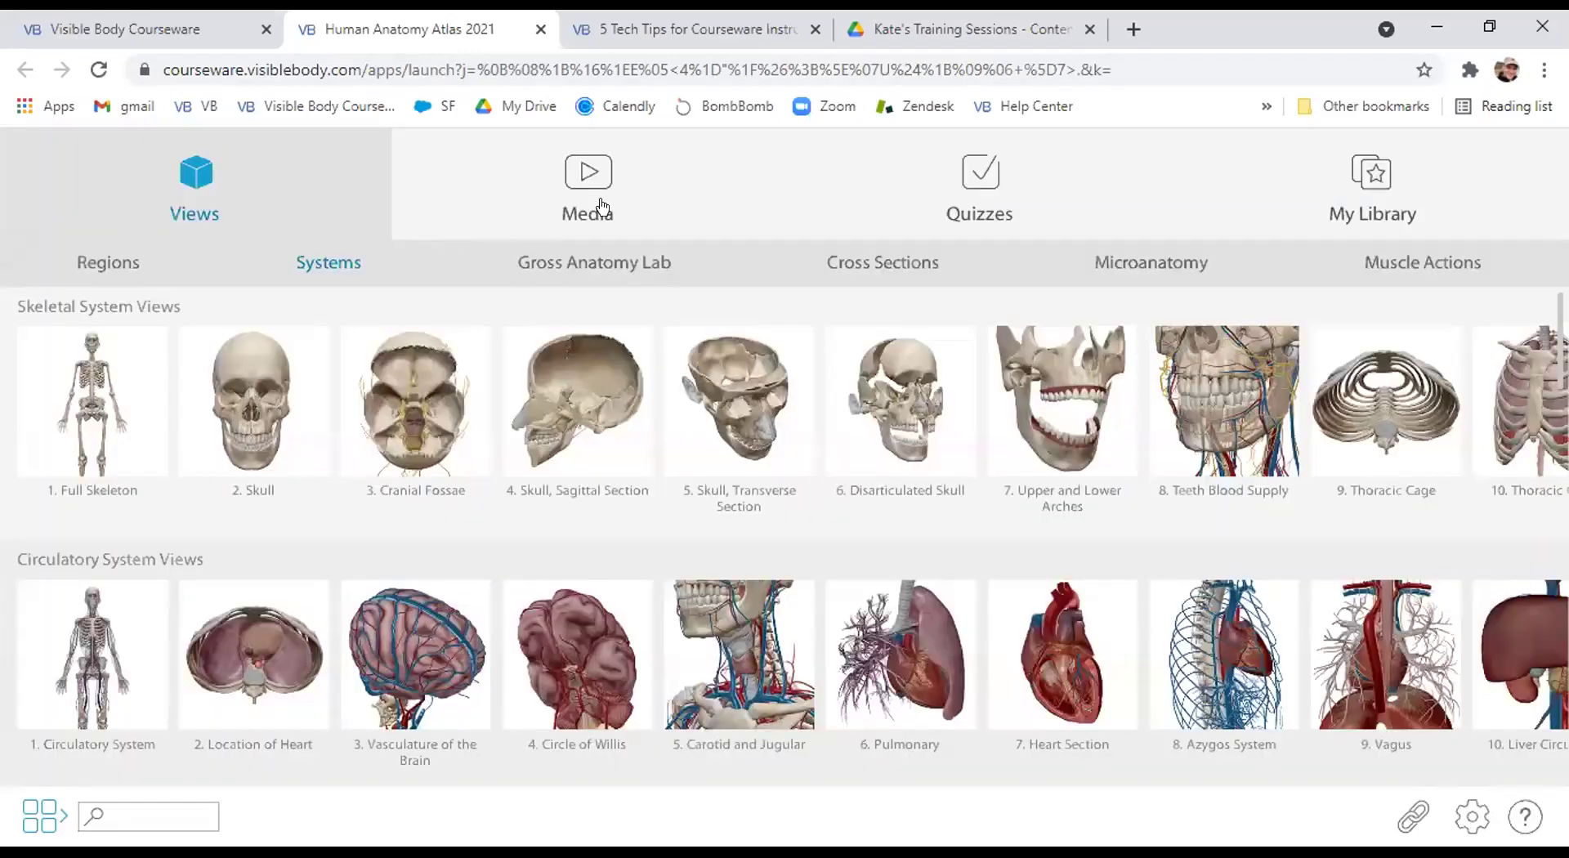
Switch to the Google Drive training sessions folder and play Using VB Content w. Power Point Screen Grab.mp4 in full screen.
mouse_move(1173, 297)
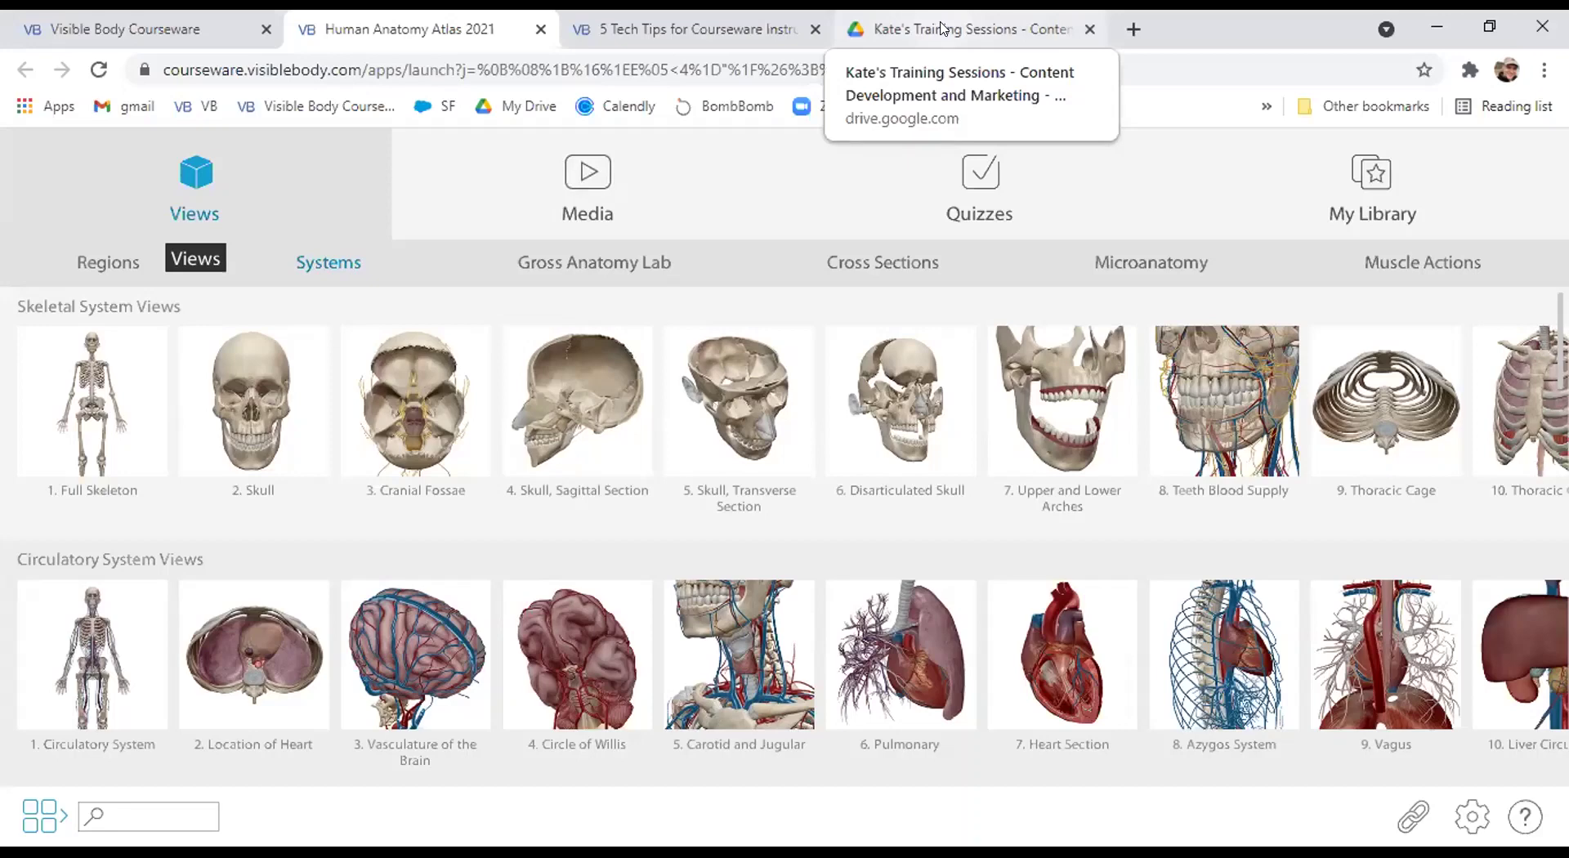
click(893, 36)
double_click(502, 423)
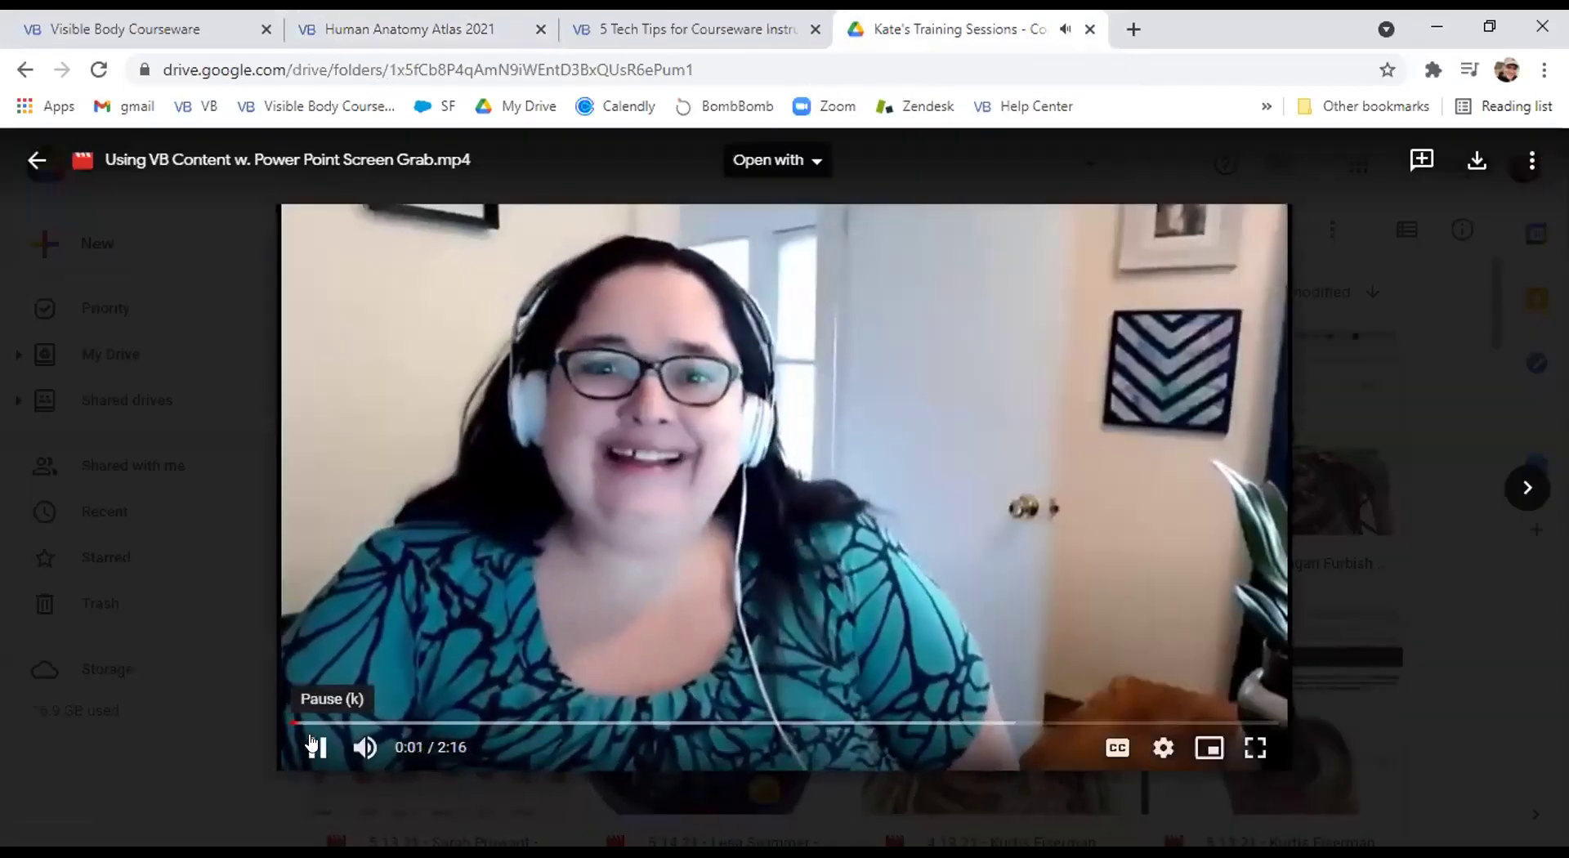
click(317, 747)
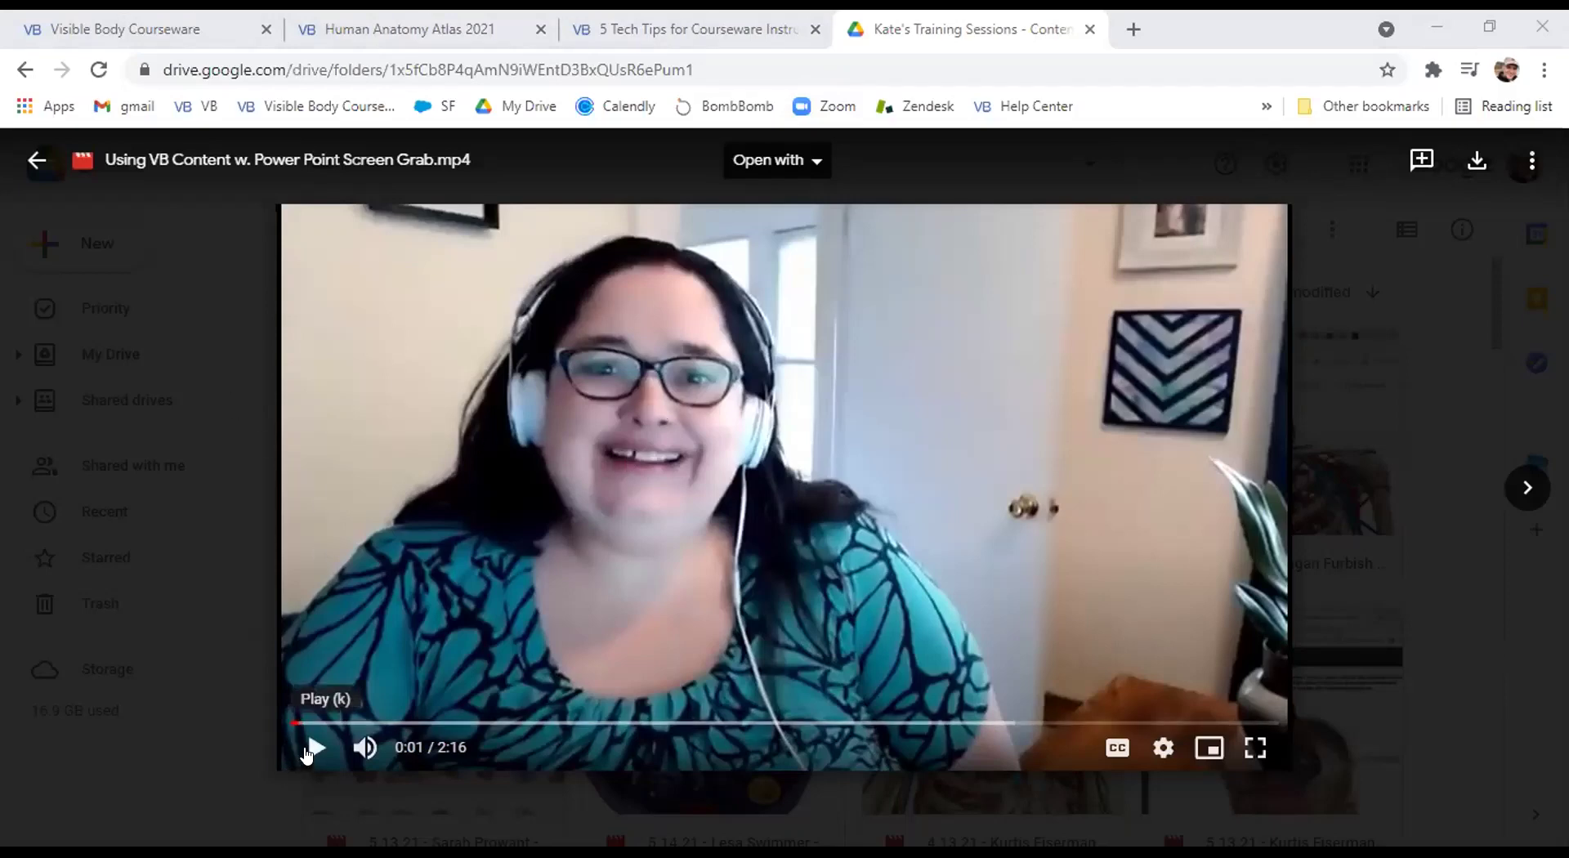
click(1255, 749)
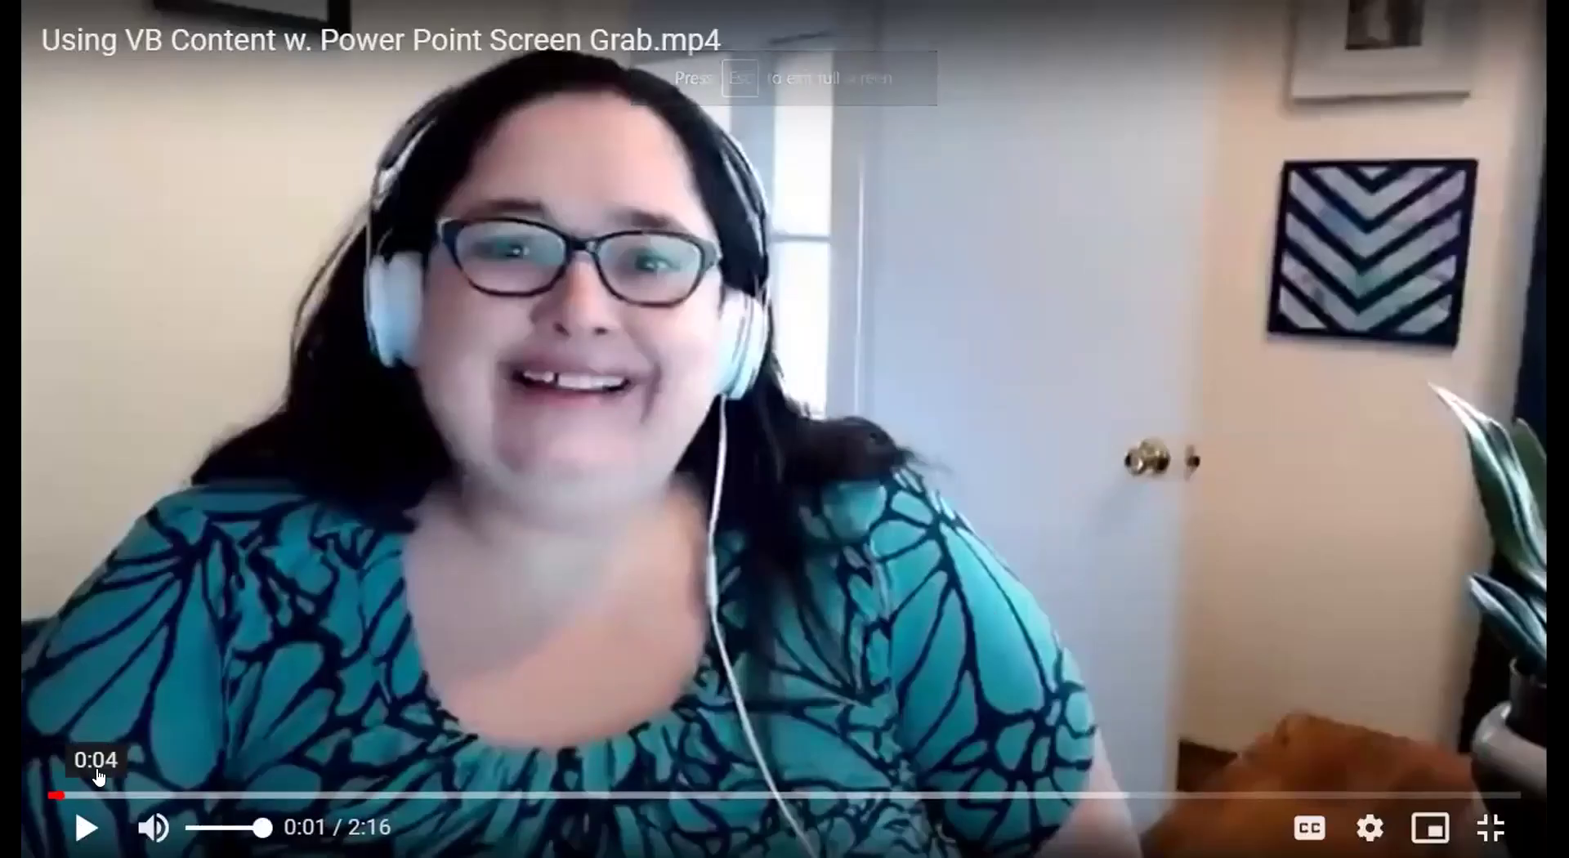
click(81, 825)
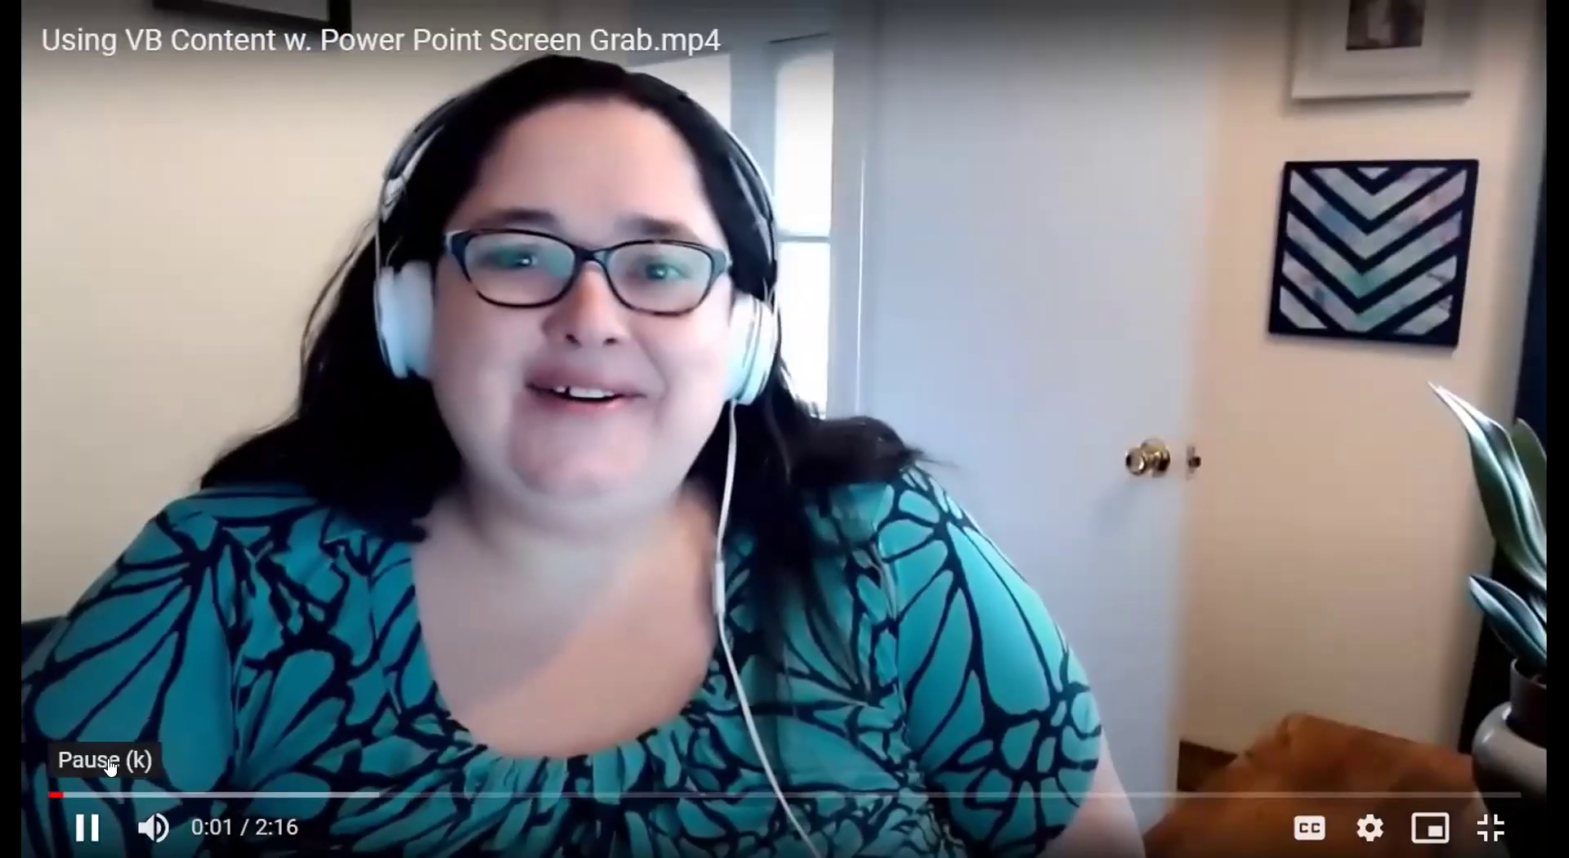